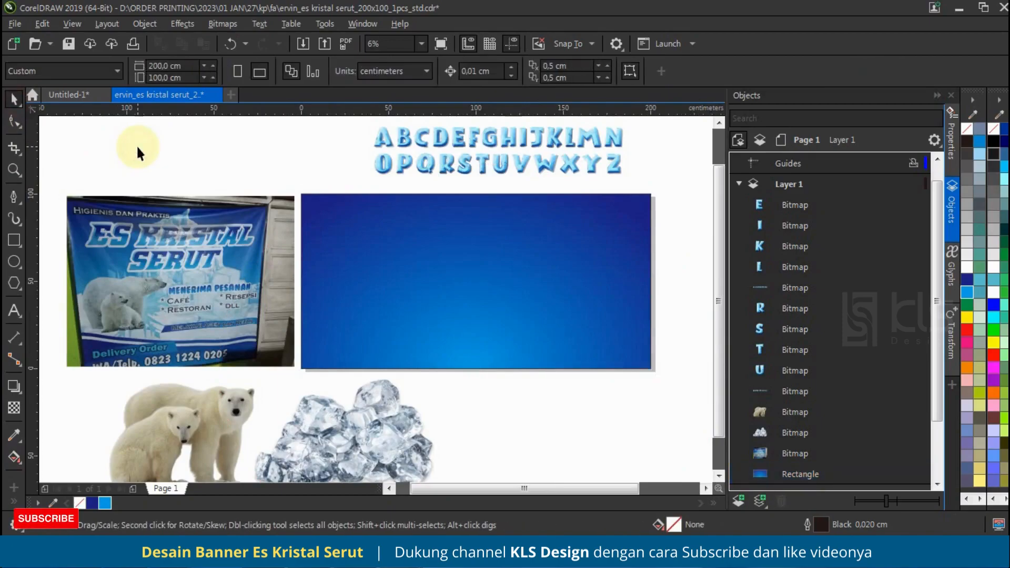
scroll(406, 243, down, 1)
scroll(463, 240, up, 1)
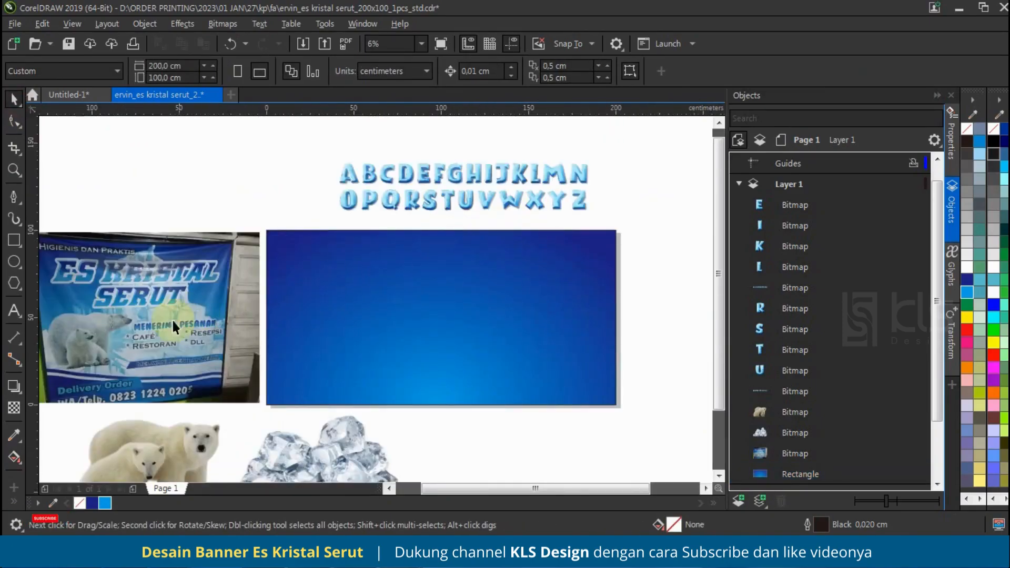
scroll(187, 314, up, 1)
scroll(265, 295, down, 1)
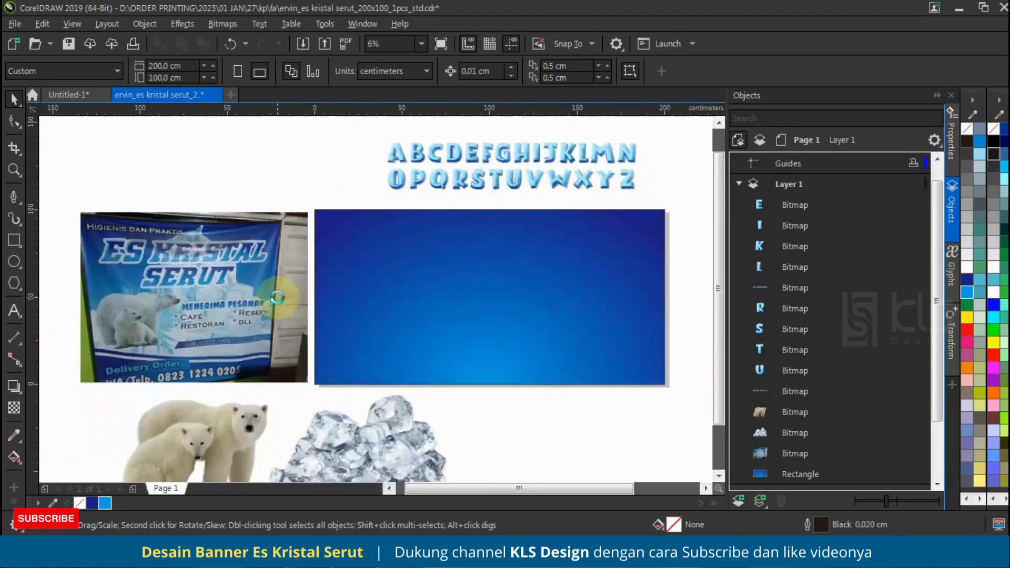
scroll(316, 303, down, 1)
scroll(317, 286, up, 1)
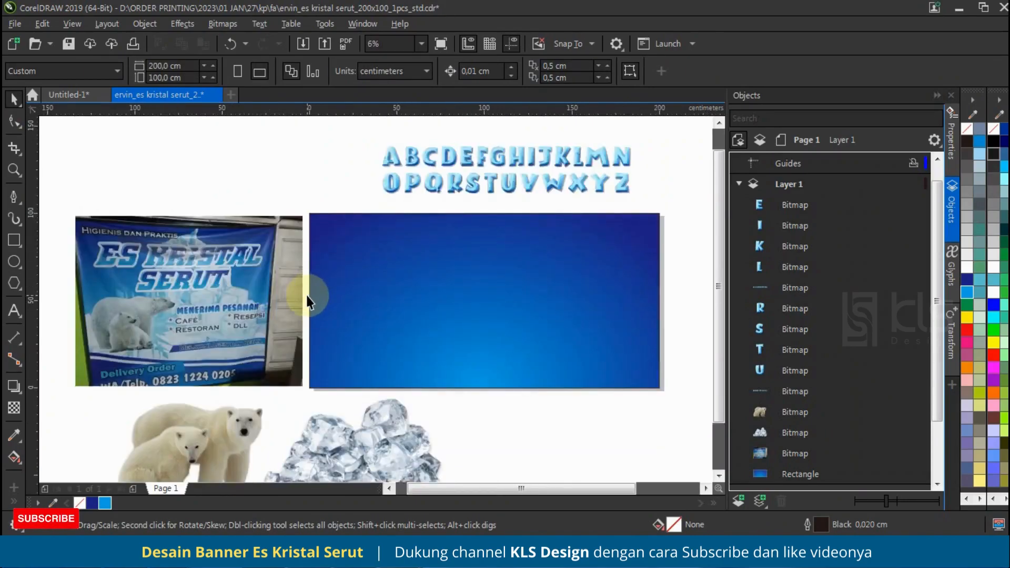
click(279, 167)
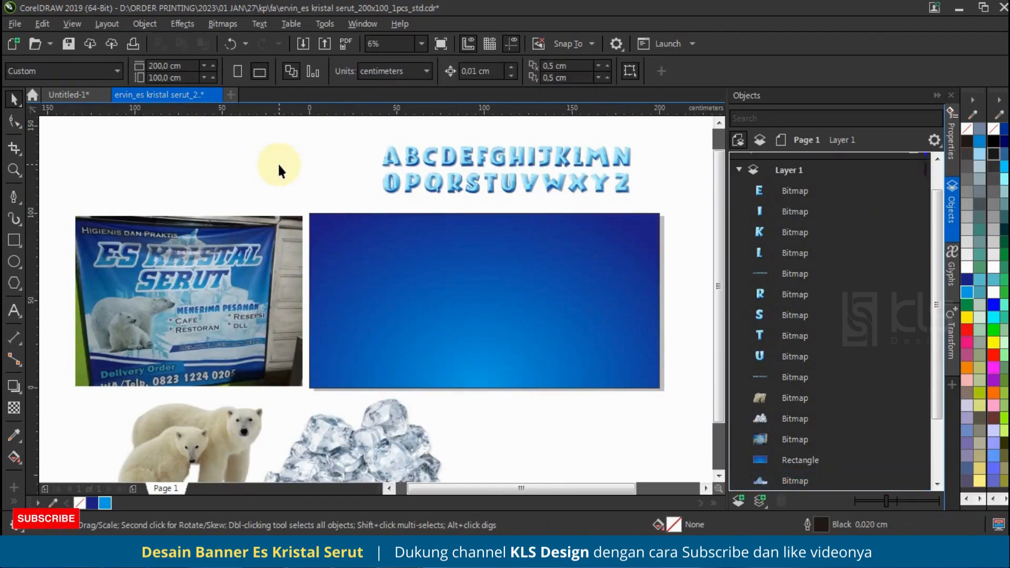
Step: Move the iceberg out from behind the reference photo onto the banner, bring it to the front, and enlarge it to about 138 × 70 cm
drag(106, 168, 317, 378)
drag(200, 287, 447, 336)
key(shift+Page_Up)
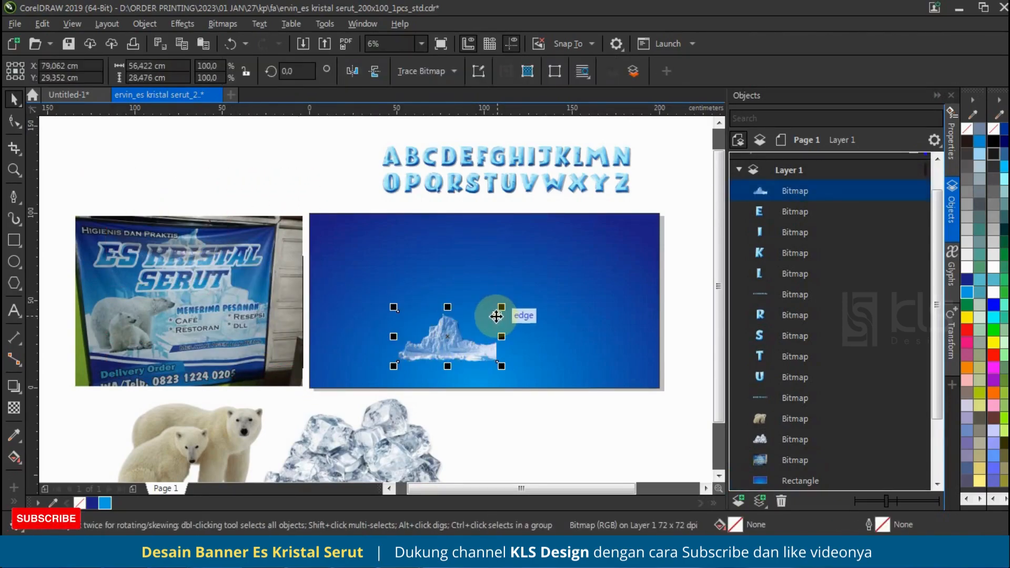
drag(501, 307, 573, 272)
drag(489, 344, 537, 327)
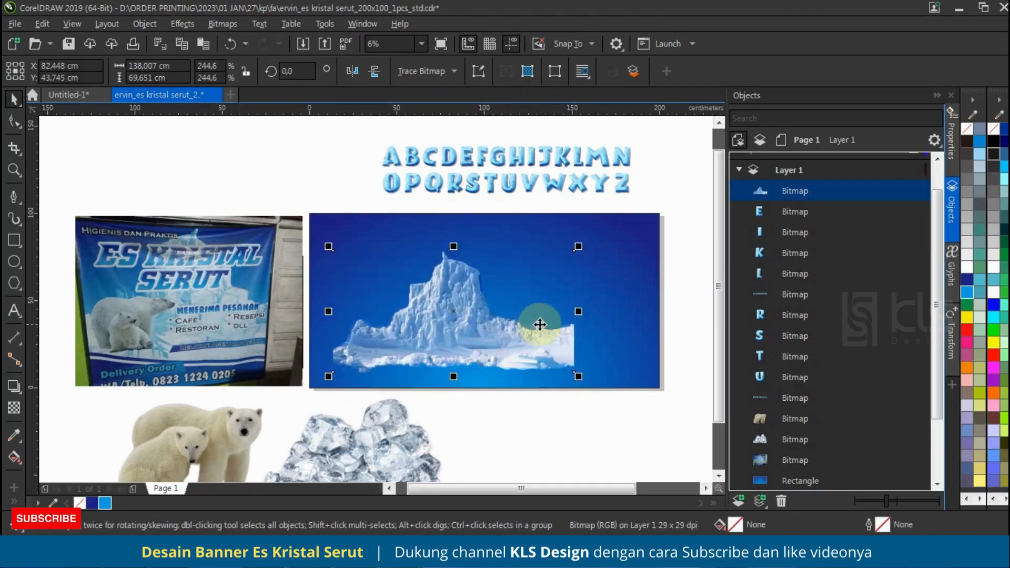
Step: Align the iceberg with the lower and right edges of the blue background rectangle
shift+click(593, 327)
key(b)
key(r)
click(602, 410)
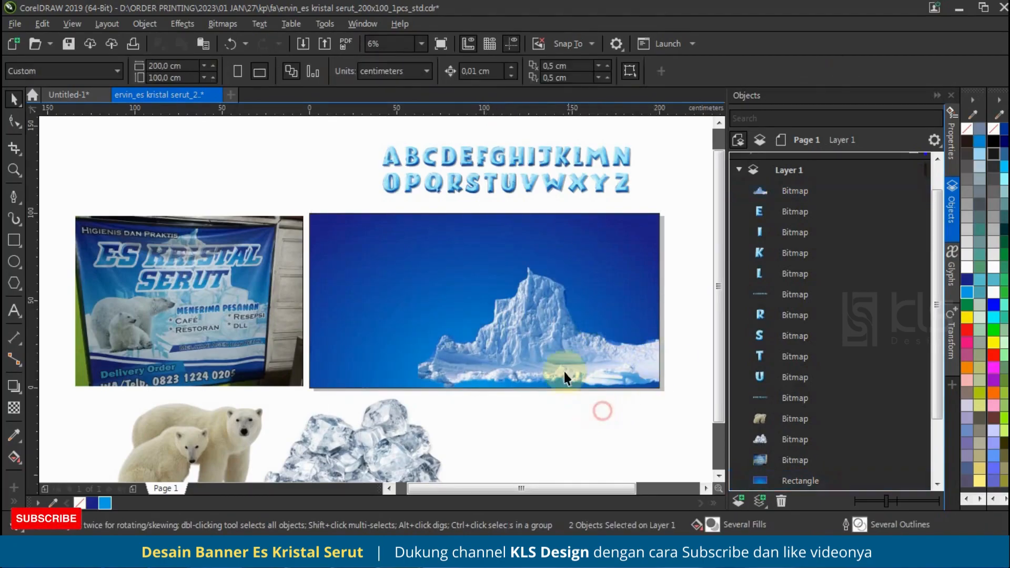
Step: Stretch the iceberg across the full banner width to about 200 × 79 cm, reaching slightly below the lower edge
click(453, 363)
drag(413, 325, 305, 321)
drag(484, 392, 487, 408)
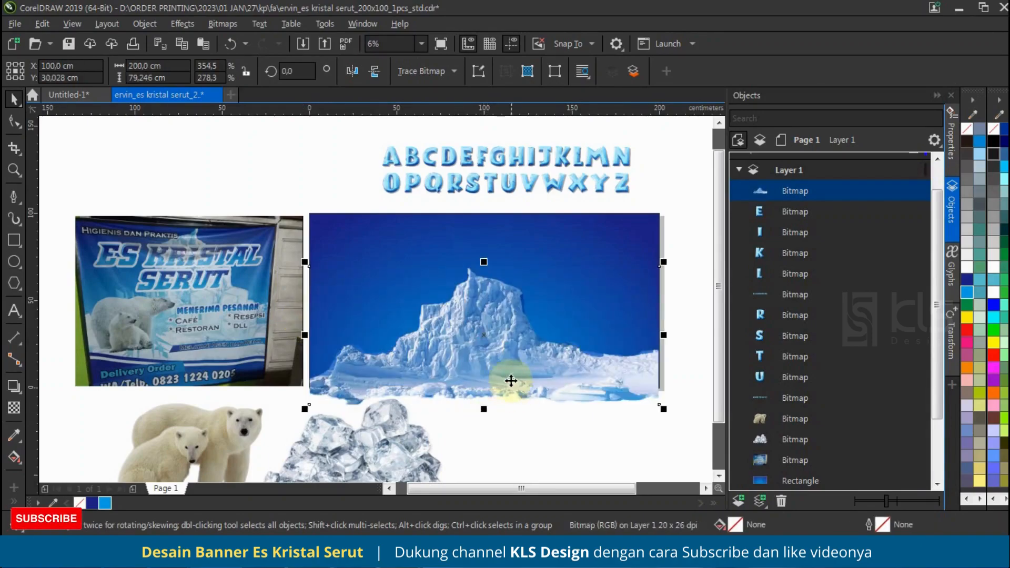
Step: Place the ice cube pile and the polar bears in front of the iceberg, shrinking the bears to about 76 × 56 cm on its left side
drag(359, 442, 542, 313)
key(ctrl+Home)
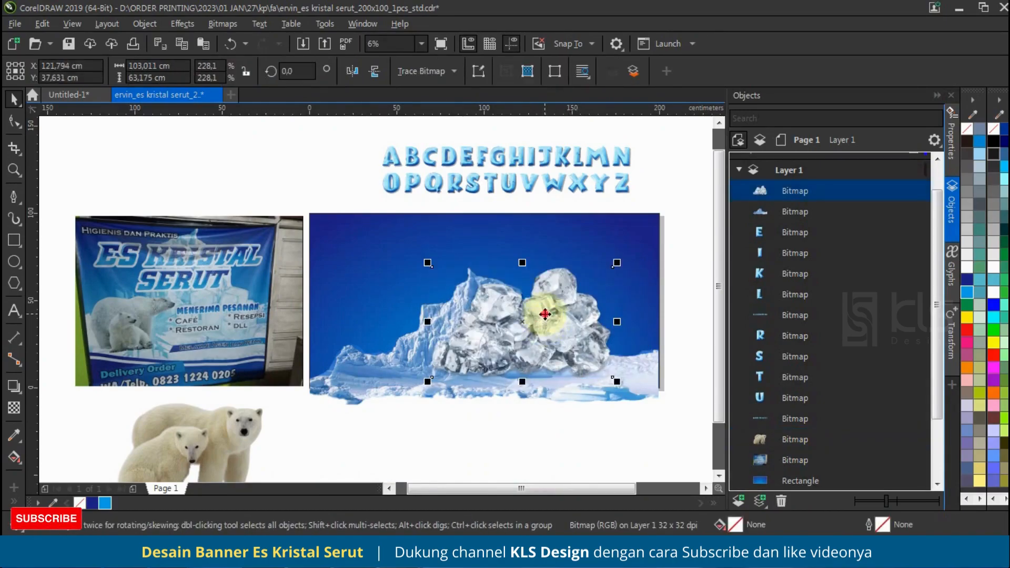
click(428, 310)
drag(428, 306, 469, 305)
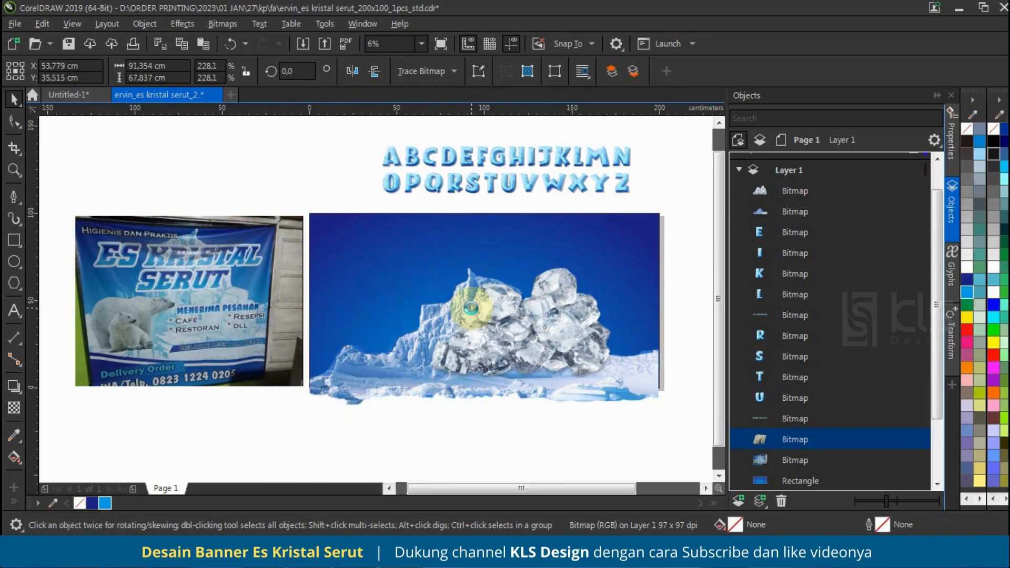
key(ctrl+Home)
drag(487, 263, 450, 286)
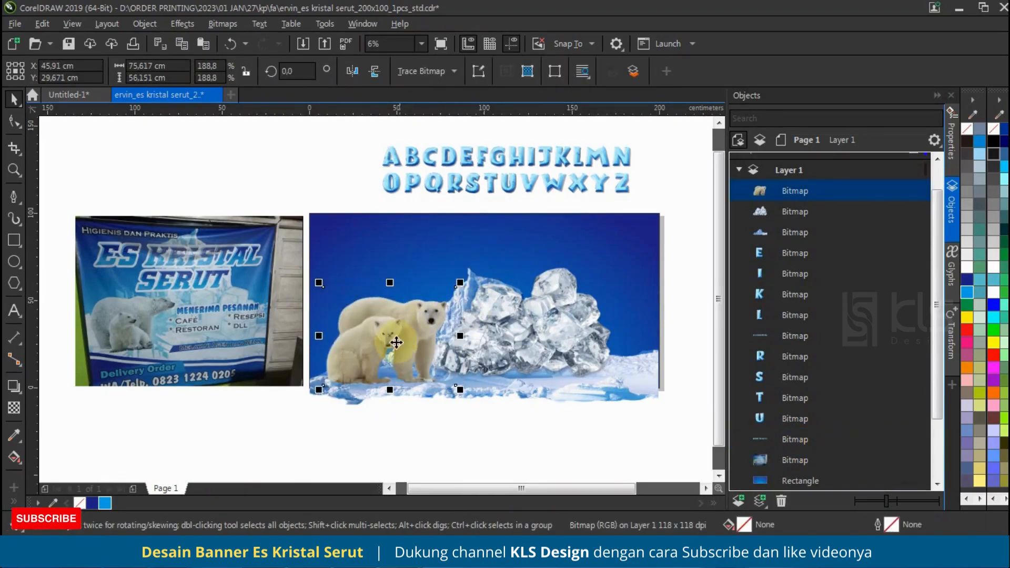
drag(404, 327, 406, 310)
Step: Enlarge the ice cube pile to about 120 × 73 cm, reaching the banner's right edge
click(605, 271)
drag(605, 272, 642, 232)
drag(582, 313, 584, 314)
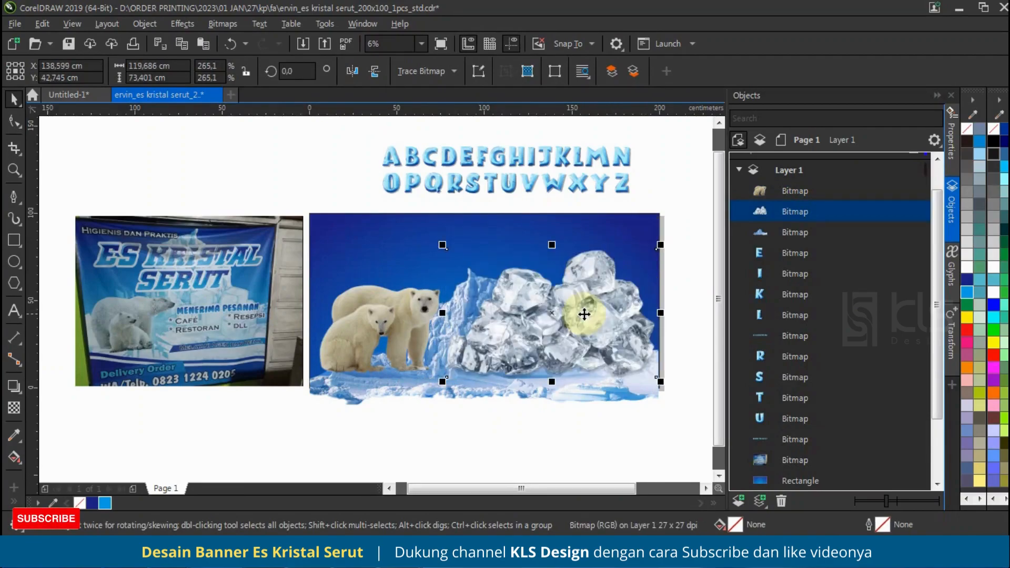
Step: Apply Color Balance to the ice cube pile with Cyan–Red -9, Magenta–Green 2 and Yellow–Blue 19
scroll(425, 285, right, 5)
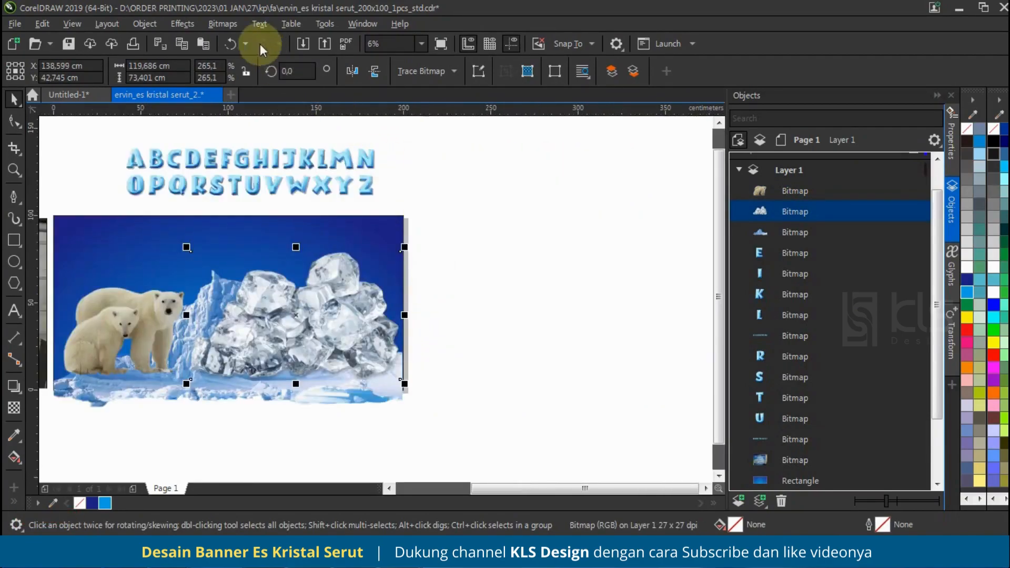
click(195, 24)
mouse_move(228, 79)
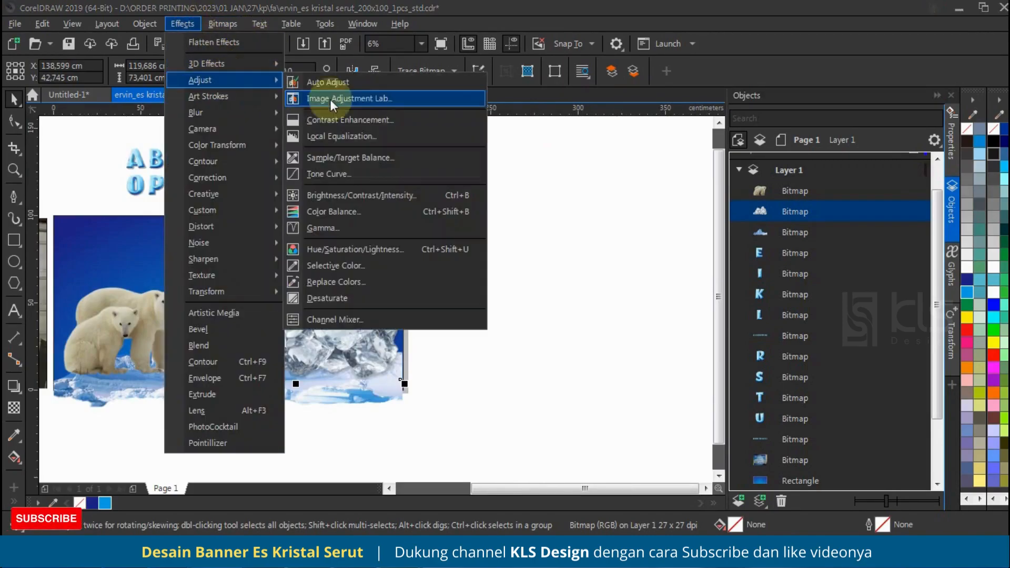
click(390, 212)
click(439, 374)
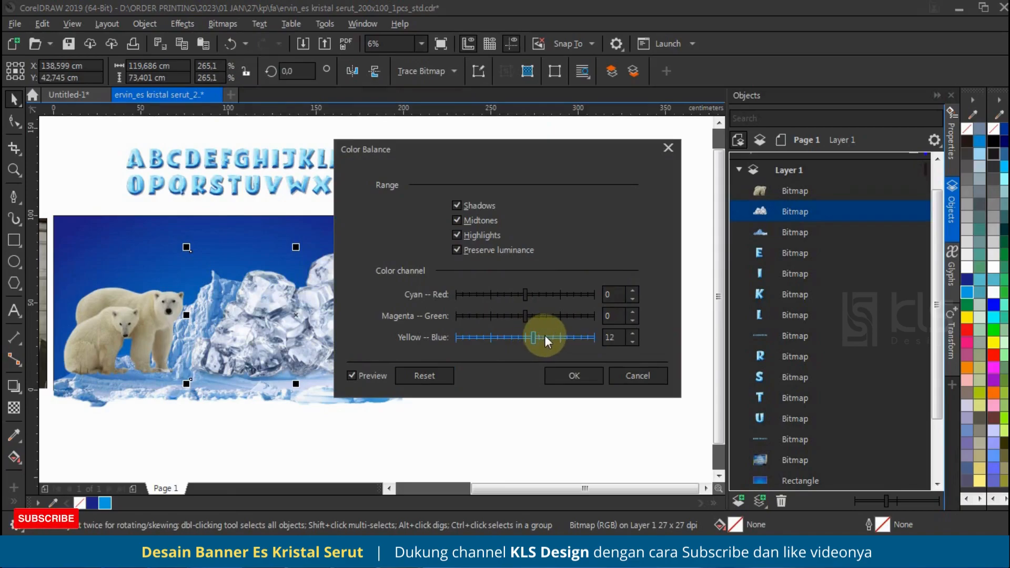
drag(542, 338, 526, 315)
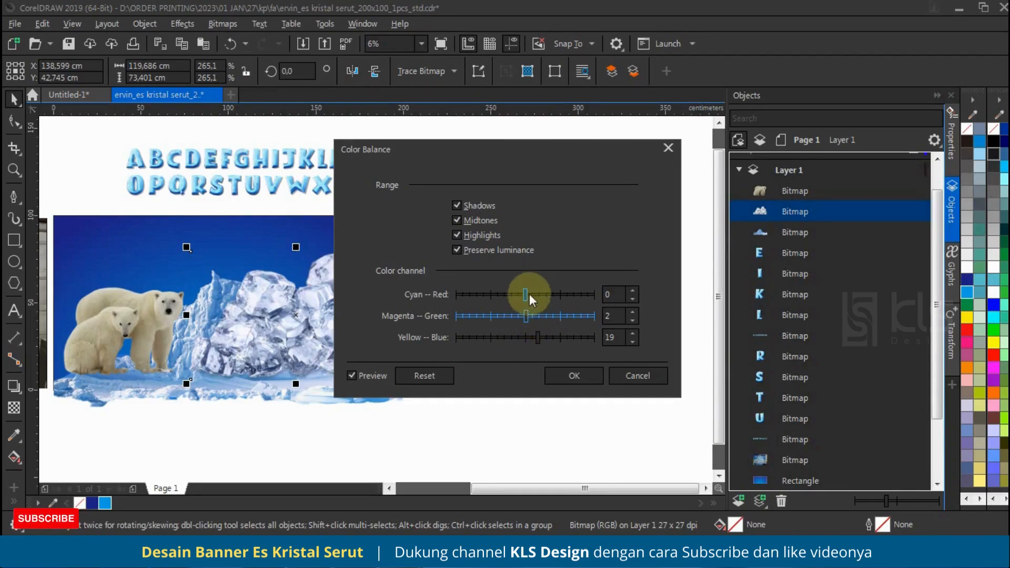
click(522, 297)
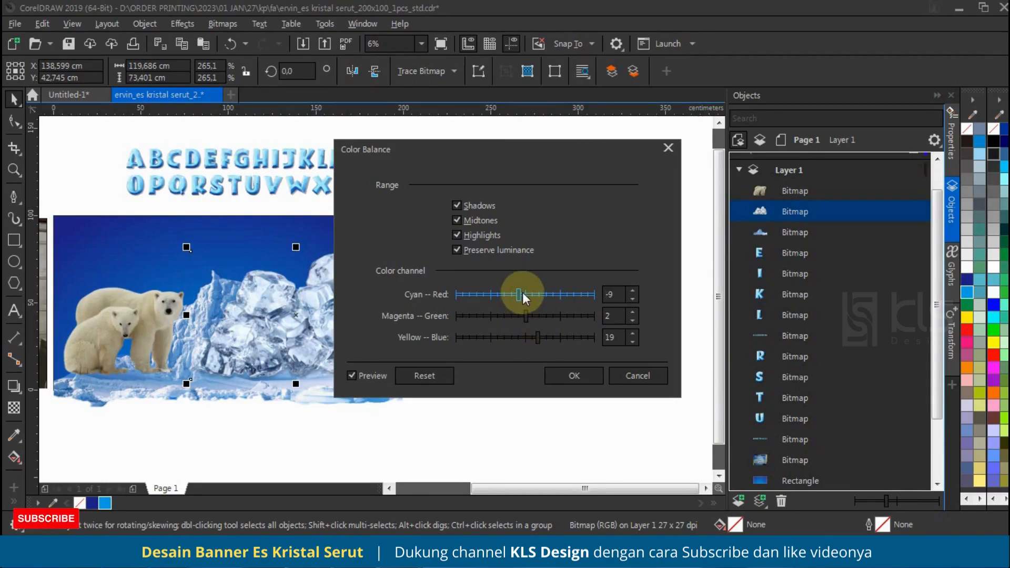
click(579, 374)
Step: Shrink the ice cube pile and move it to the banner's right edge, clear of the iceberg's peak
scroll(578, 292, down, 1)
click(578, 292)
scroll(462, 289, up, 3)
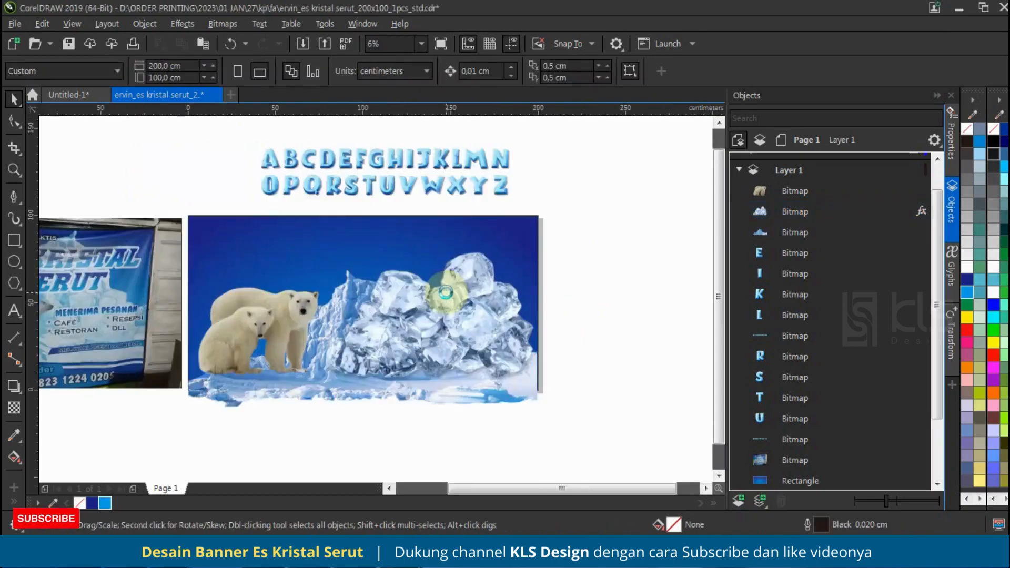
scroll(445, 268, down, 3)
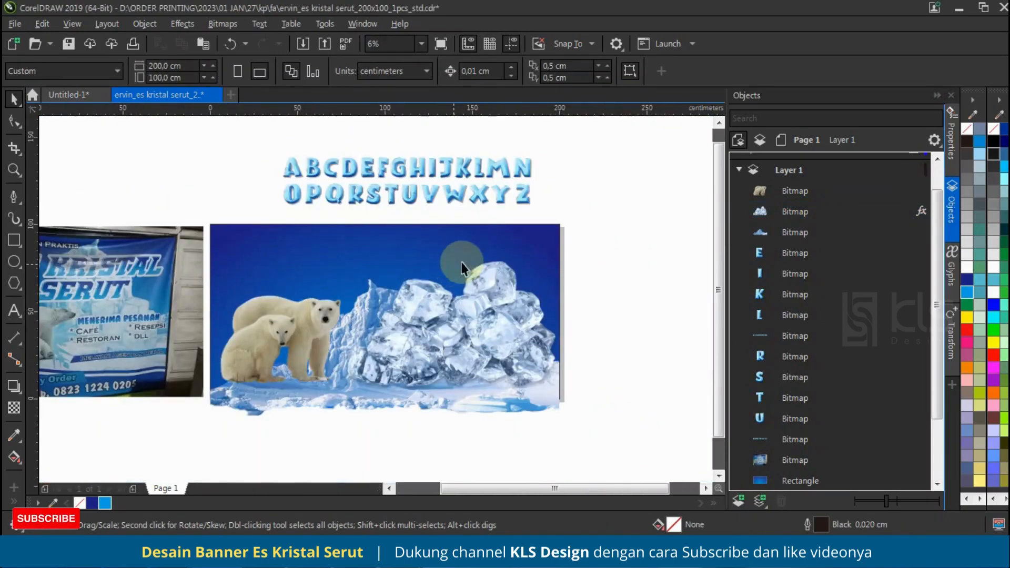
scroll(566, 263, down, 1)
scroll(515, 266, up, 1)
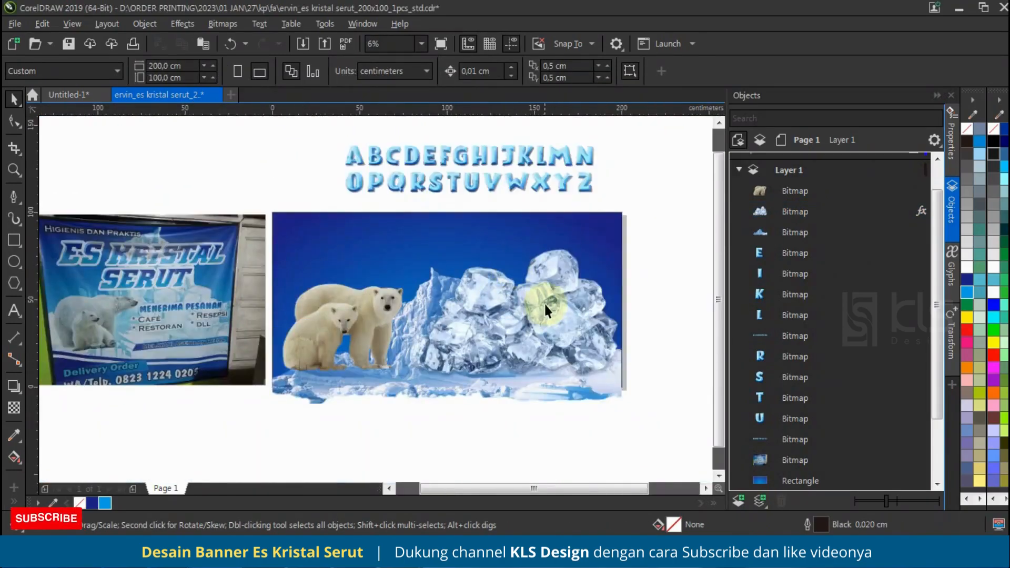
click(503, 278)
drag(622, 243, 580, 270)
drag(515, 318, 557, 311)
click(645, 259)
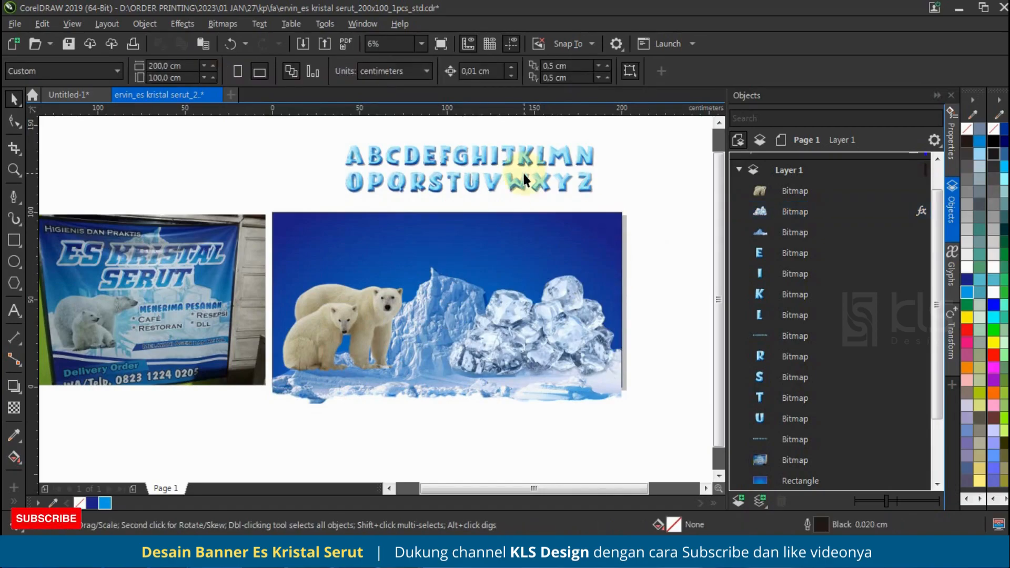
Step: Place the ice-style letters E and S near the banner's upper edge to spell ES
drag(427, 158, 410, 230)
drag(435, 183, 428, 200)
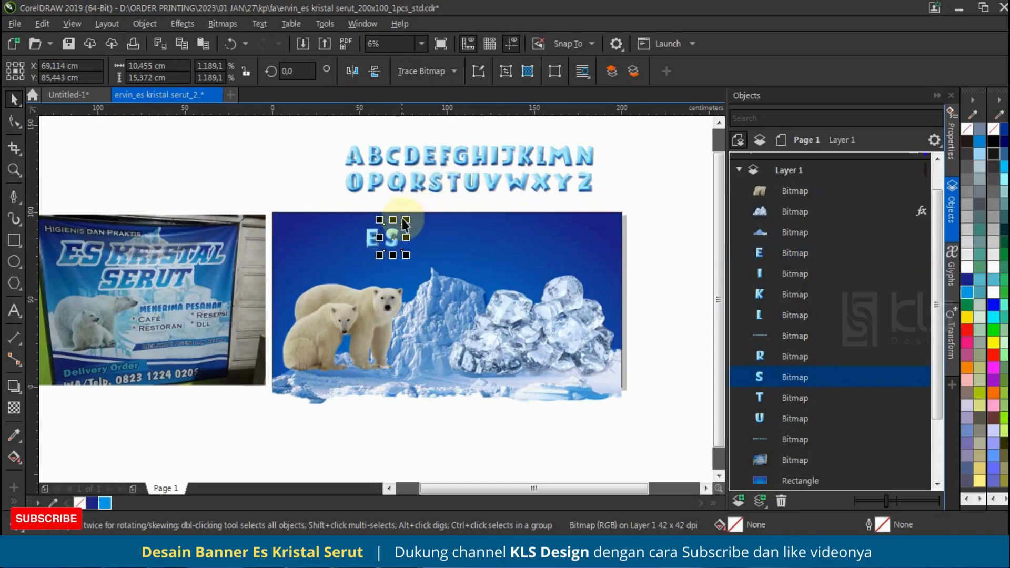
drag(400, 231, 400, 232)
Step: Spell SERUT with copies of the ice-style letters and move the word below the ES line
key(ctrl+d)
drag(437, 176, 431, 165)
drag(379, 236, 437, 241)
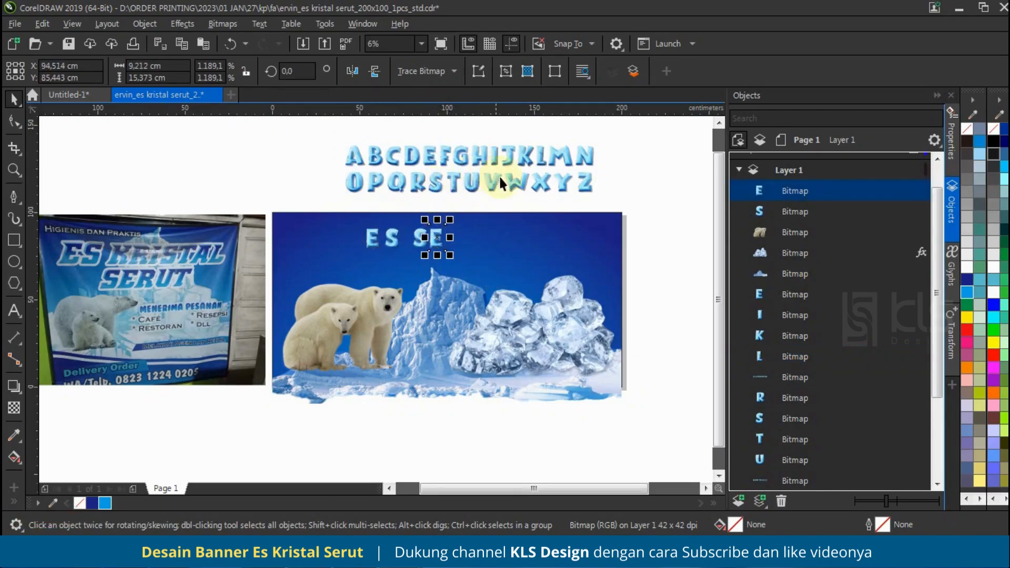
drag(456, 236, 455, 237)
drag(471, 183, 497, 238)
drag(646, 225, 375, 299)
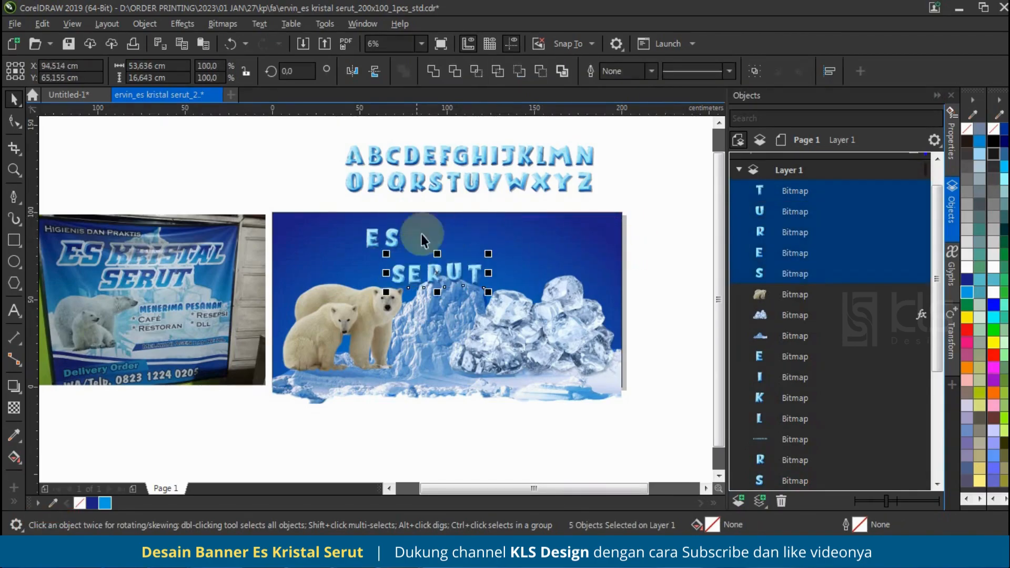
Step: Add the ice-style letters K, R, I, S and T after ES on the first heading line
drag(519, 154, 428, 235)
drag(422, 179, 450, 233)
drag(494, 158, 484, 236)
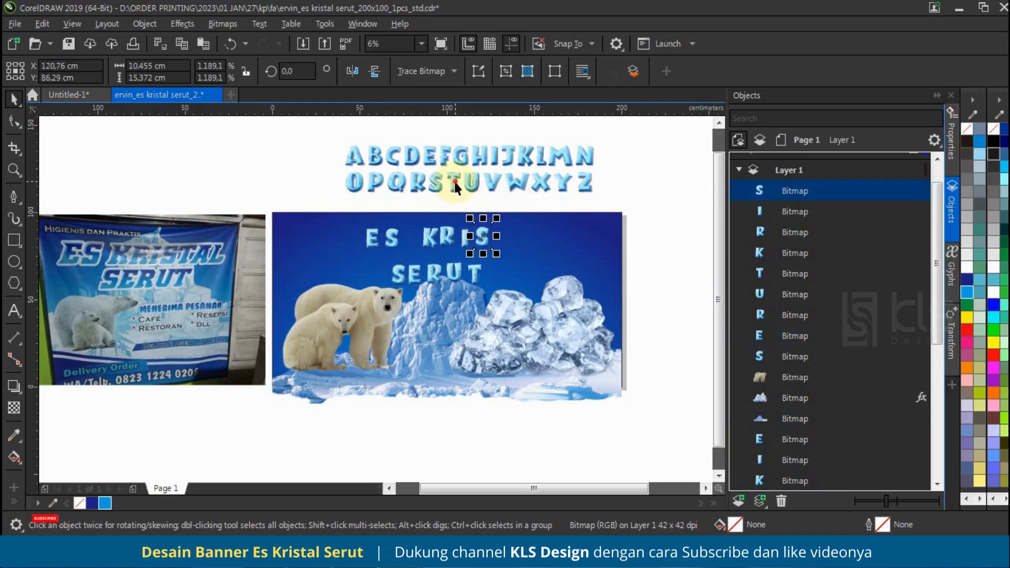
drag(457, 184, 465, 201)
drag(507, 238, 507, 239)
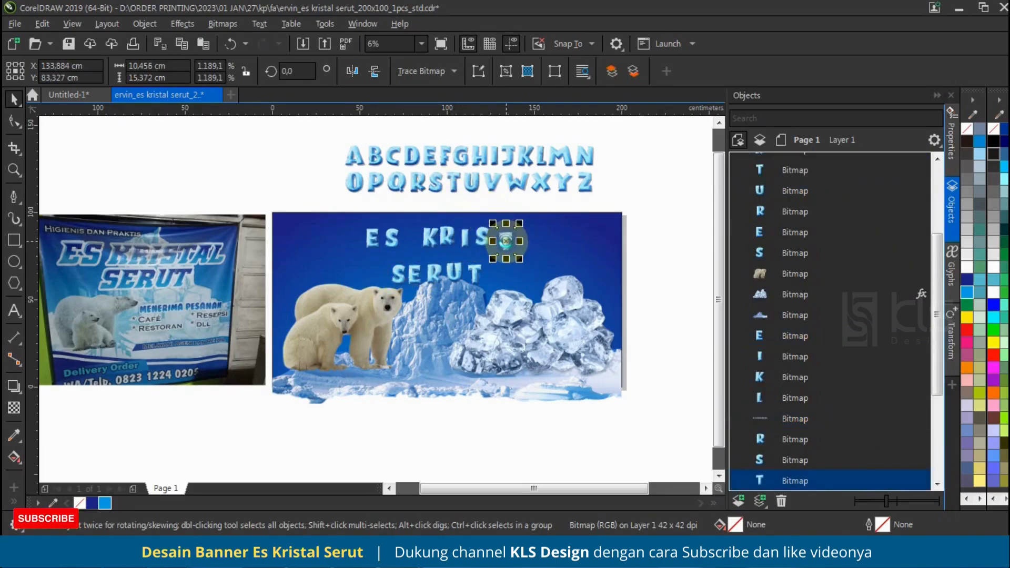
Step: Draw a rectangle about 21 × 33 cm around the alphabet's A and intersect it with the upper letter row to extract the A
click(355, 156)
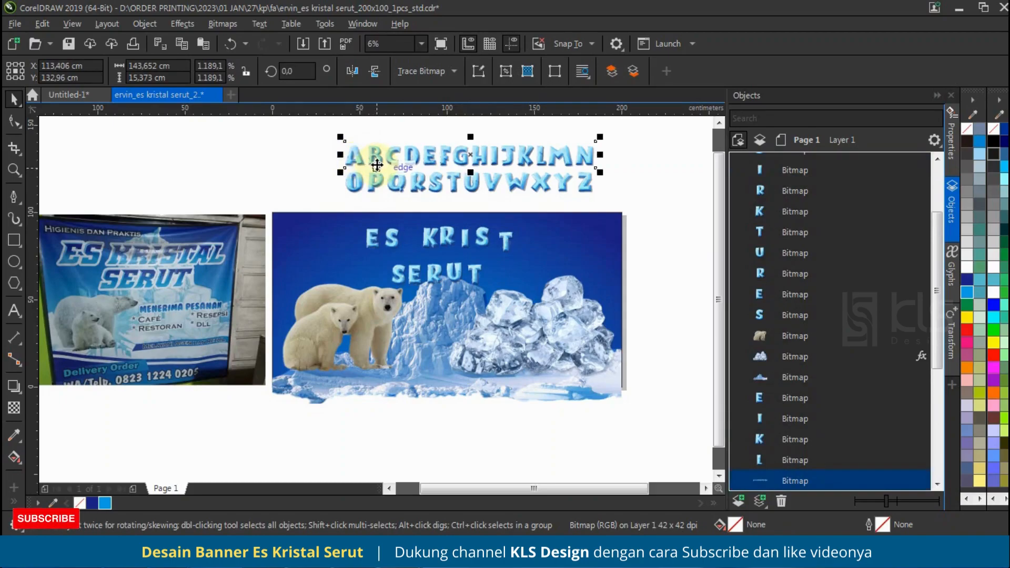
click(14, 240)
drag(329, 128, 369, 198)
scroll(377, 191, up, 5)
click(33, 96)
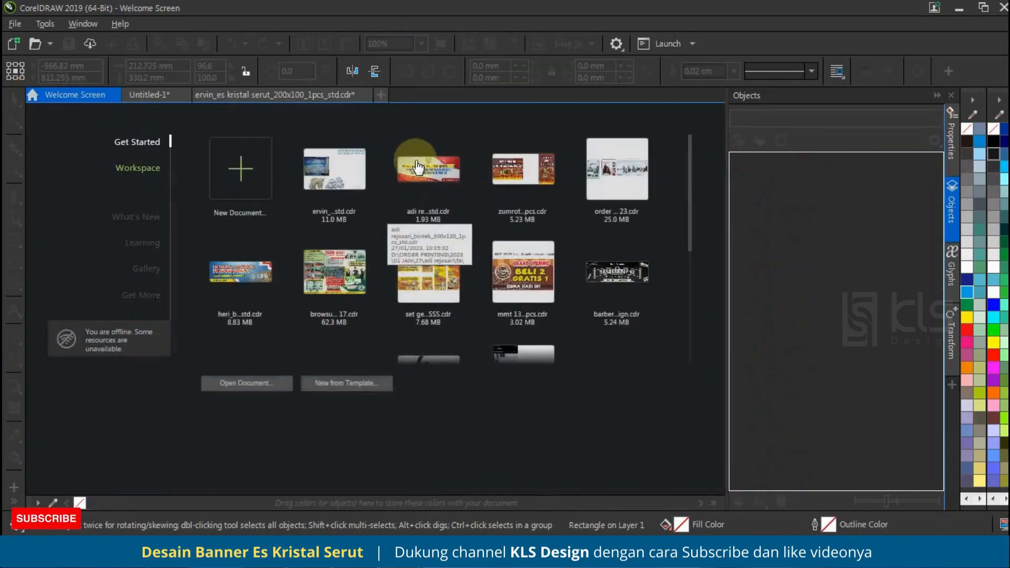
click(232, 97)
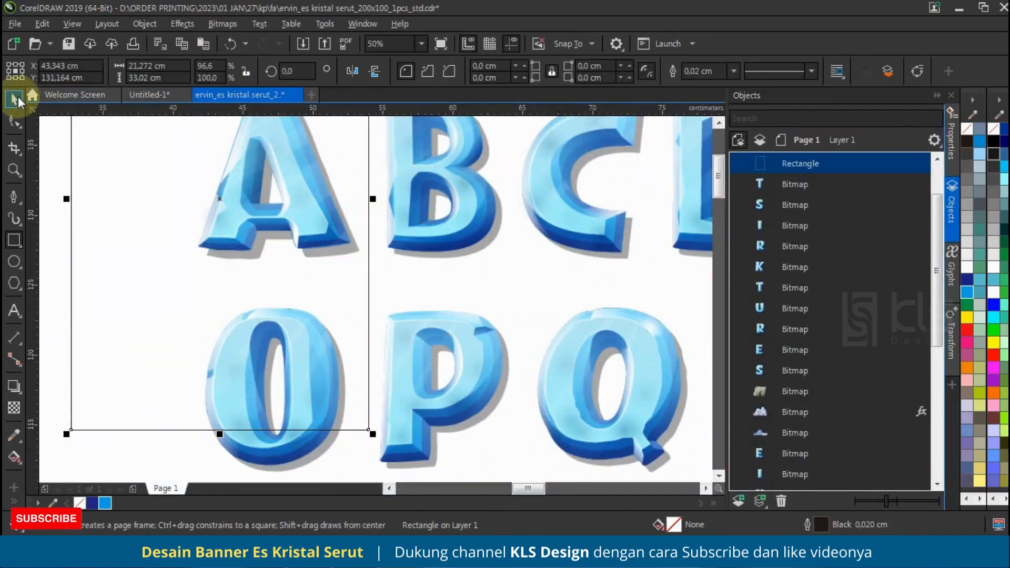
click(14, 98)
shift+click(471, 145)
click(477, 76)
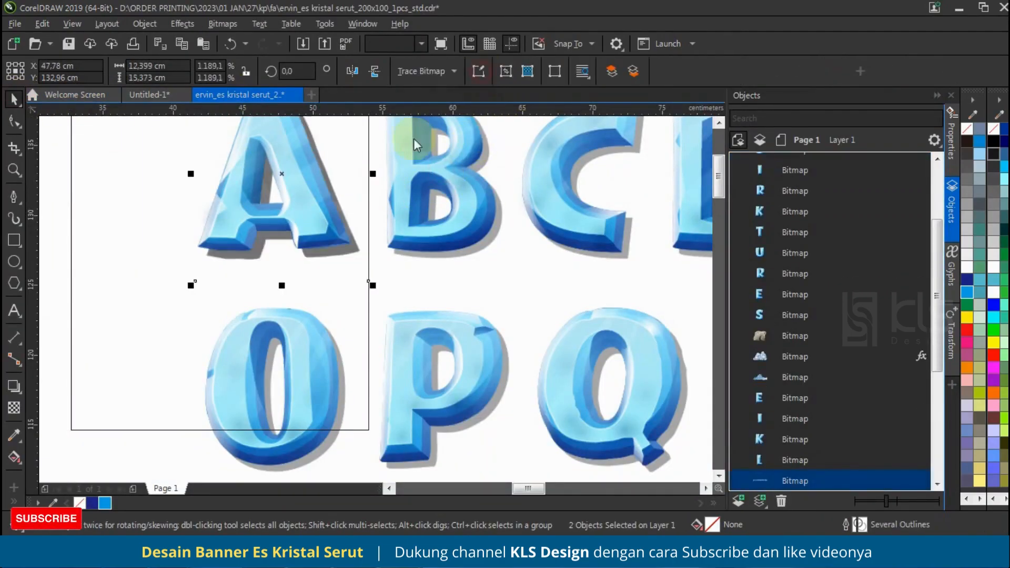
Step: Move the extracted A to follow the T in the heading and delete the helper rectangle
scroll(288, 160, down, 5)
drag(288, 167, 636, 328)
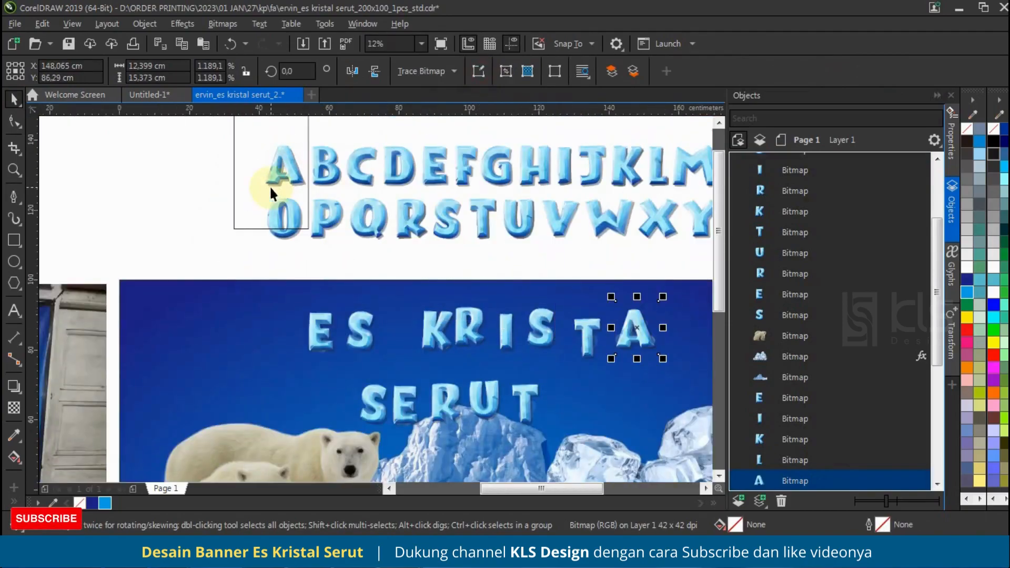
click(236, 187)
key(Delete)
Step: Add the letter L after the A to complete KRISTAL, and align the ES KRISTAL letters in one row
scroll(238, 221, down, 2)
scroll(418, 267, up, 2)
drag(474, 126, 498, 289)
drag(620, 222, 608, 259)
scroll(639, 227, down, 1)
drag(364, 277, 365, 276)
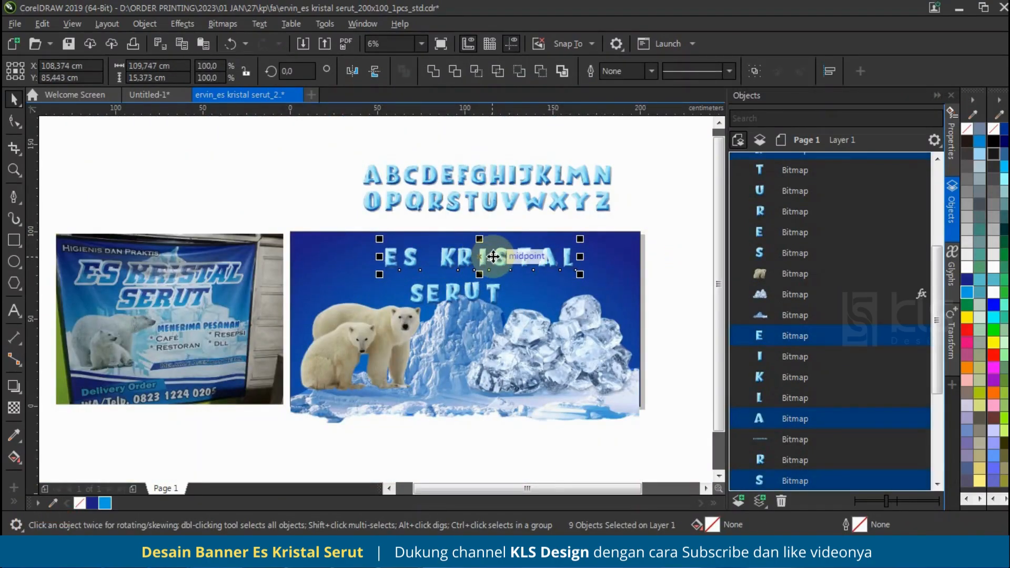
Step: Move ES KRISTAL toward the left and SERUT beside it, aligning all the letters in a single heading row
drag(487, 256, 430, 265)
drag(674, 274, 405, 313)
drag(462, 293, 589, 272)
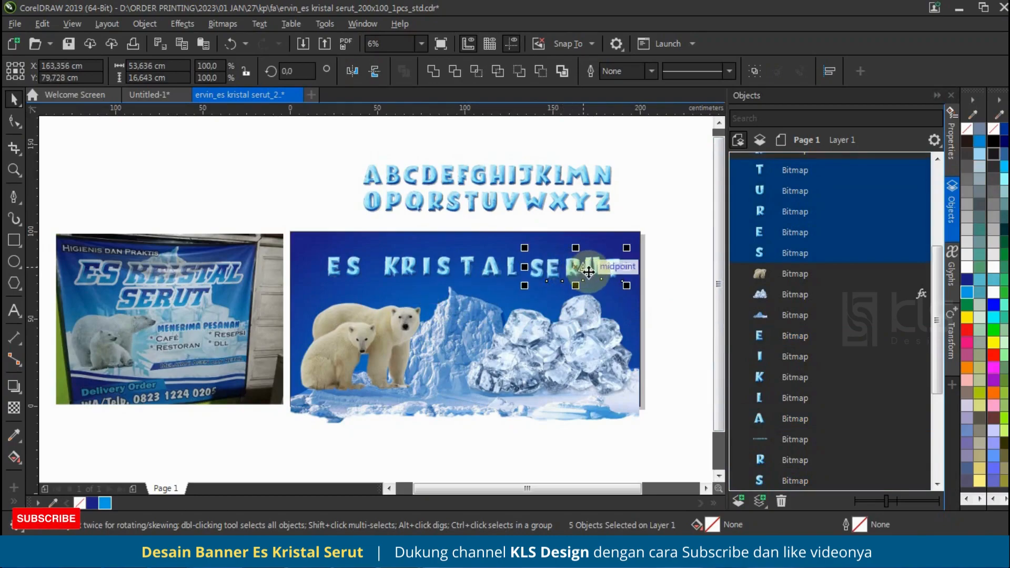
drag(676, 248, 302, 285)
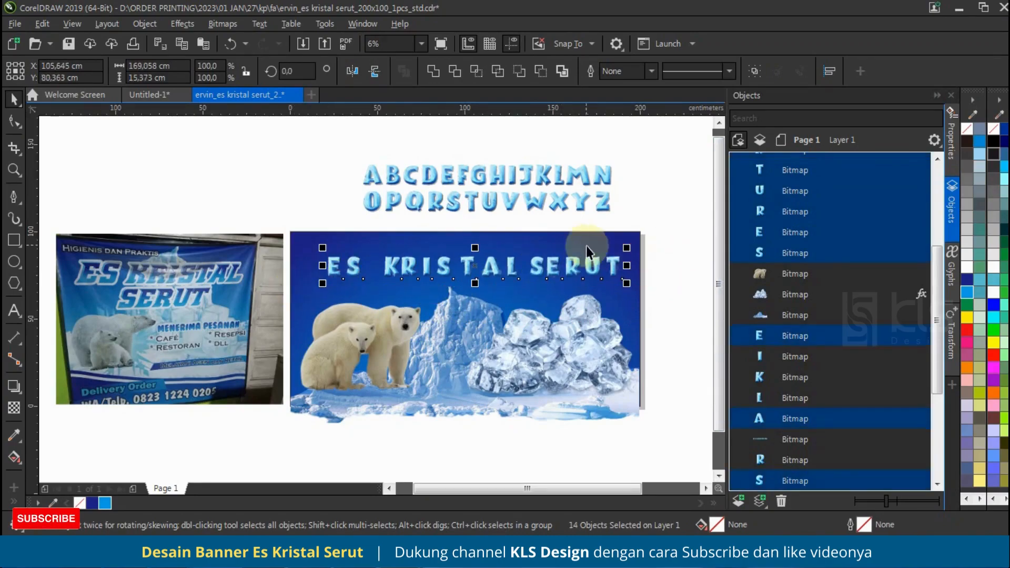
Step: Move the K, R and I of KRISTAL closer together beside ES, keeping them on the heading's row
scroll(376, 257, up, 5)
click(322, 275)
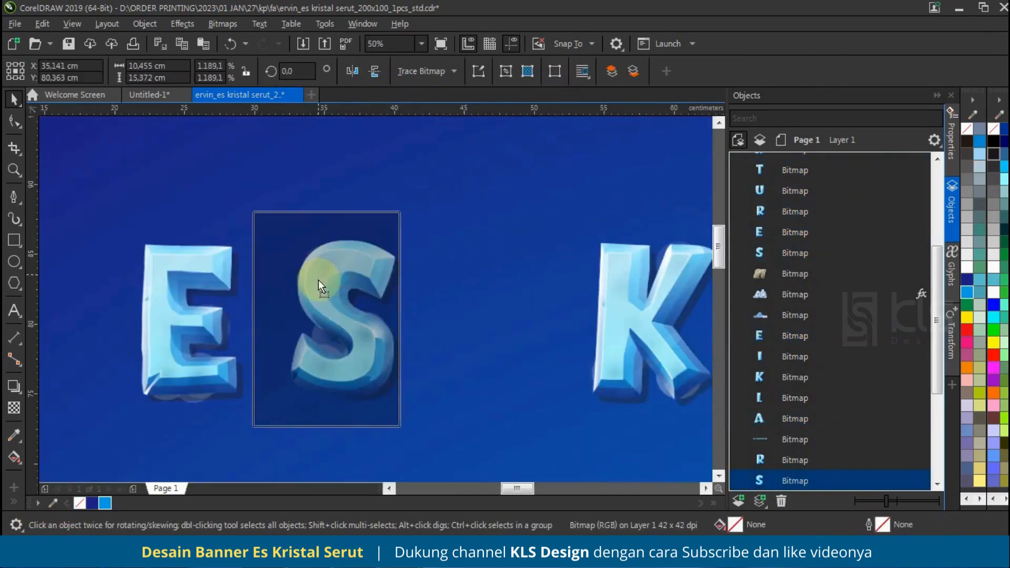
scroll(429, 282, down, 2)
click(447, 288)
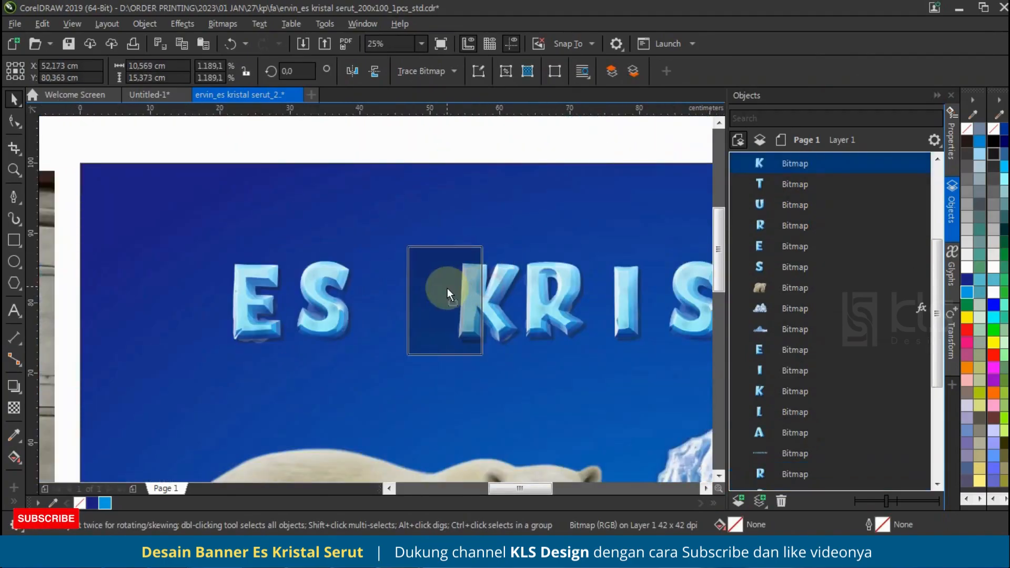
drag(536, 296, 494, 298)
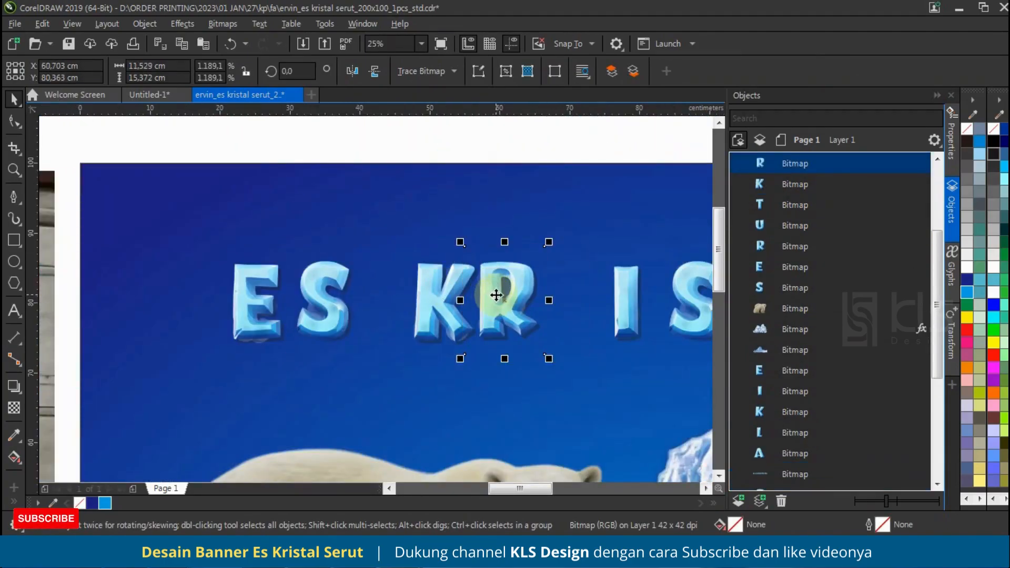
drag(619, 286, 383, 328)
Step: Move the S, T and A of KRISTAL leftward so they closely follow the I on the same row
scroll(454, 293, up, 2)
click(452, 285)
scroll(508, 307, down, 3)
scroll(522, 283, up, 2)
scroll(421, 328, down, 2)
drag(513, 309, 390, 313)
drag(621, 296, 463, 301)
scroll(434, 318, down, 2)
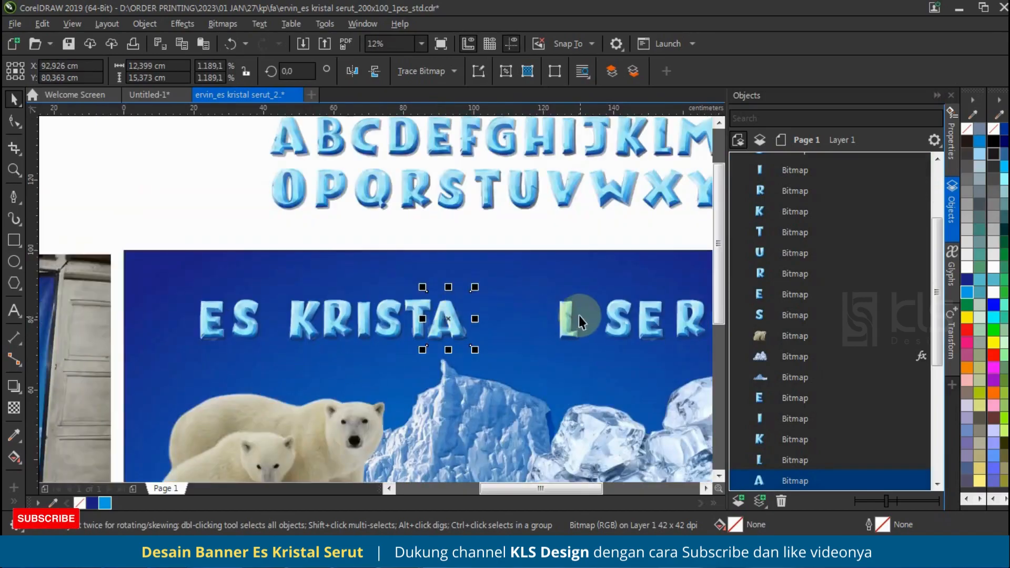
Step: Move the L close to the A to finish KRISTAL, and refine the spacing of its last letters
drag(565, 310, 546, 311)
mouse_move(478, 316)
mouse_down()
mouse_move(468, 297)
mouse_move(476, 308)
mouse_up()
scroll(476, 314, up, 4)
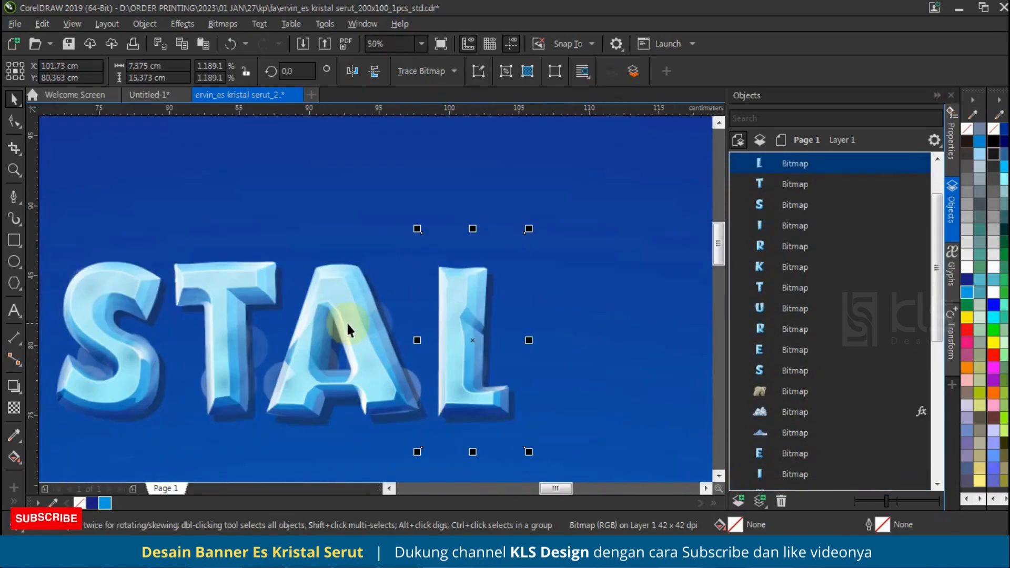
shift+click(346, 321)
drag(354, 322, 362, 330)
scroll(363, 322, down, 4)
scroll(426, 315, up, 1)
Step: Bring the letters S, E, R, U and T closer together to form a compact SERUT
click(371, 327)
drag(491, 324, 401, 322)
drag(535, 328, 460, 328)
drag(608, 328, 489, 326)
scroll(474, 317, up, 2)
scroll(474, 316, up, 2)
drag(577, 309, 568, 311)
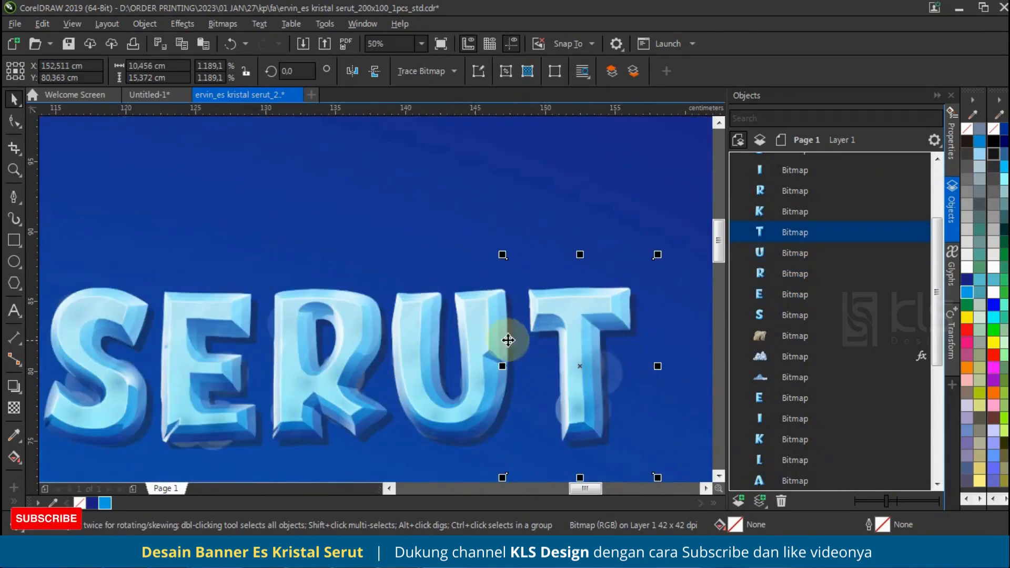
Step: Fine-tune the letter gaps in SERUT by progressively selecting T, U, R and E and shifting them together
shift+click(487, 323)
drag(487, 323, 507, 322)
shift+click(361, 321)
shift+click(202, 300)
drag(202, 301, 190, 305)
scroll(496, 322, down, 2)
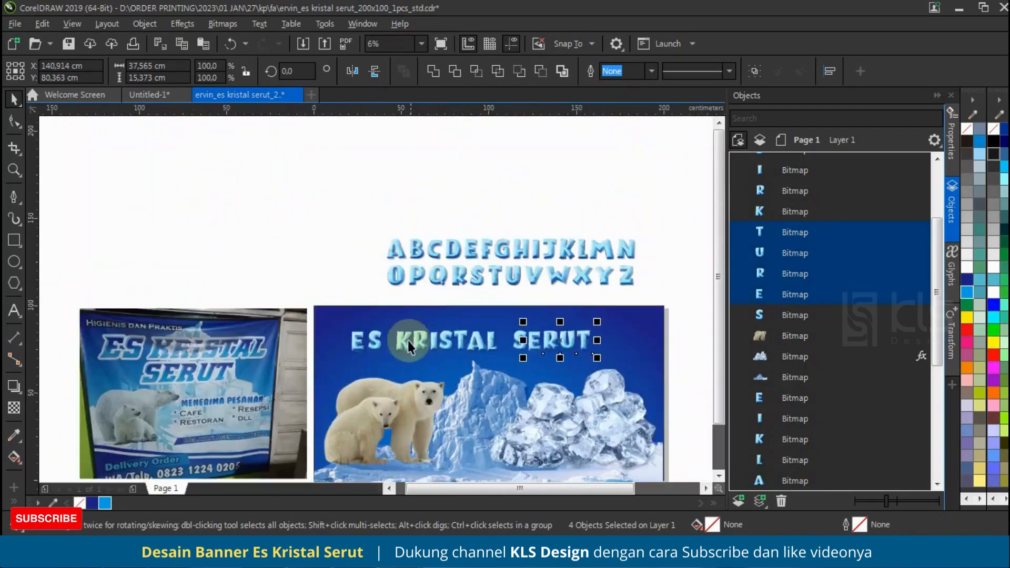
Step: Select the E and S of ES together and move them closer to KRISTAL
scroll(409, 340, up, 1)
scroll(127, 363, up, 3)
click(73, 358)
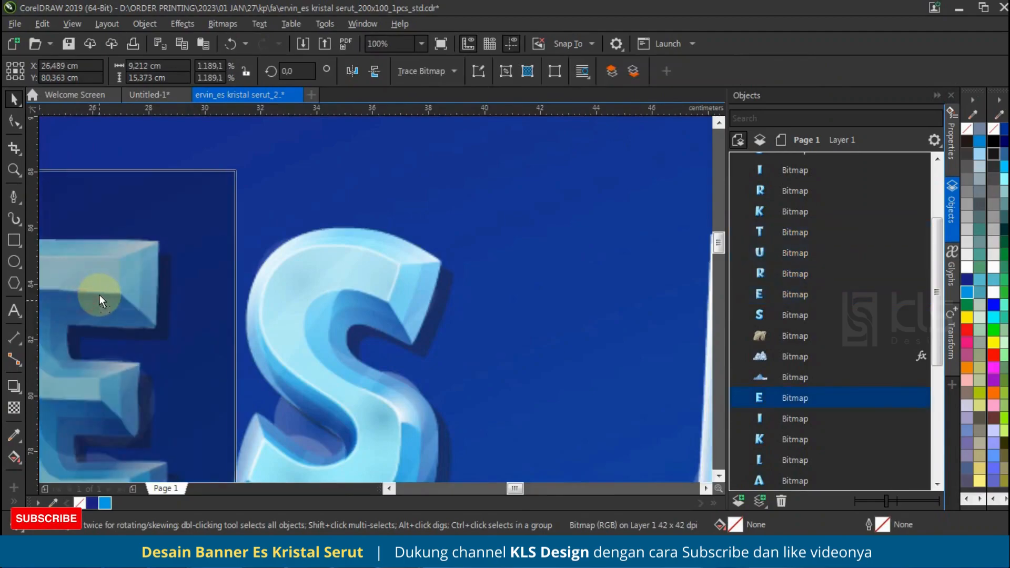
scroll(191, 316, down, 3)
shift+click(154, 345)
drag(247, 315, 270, 316)
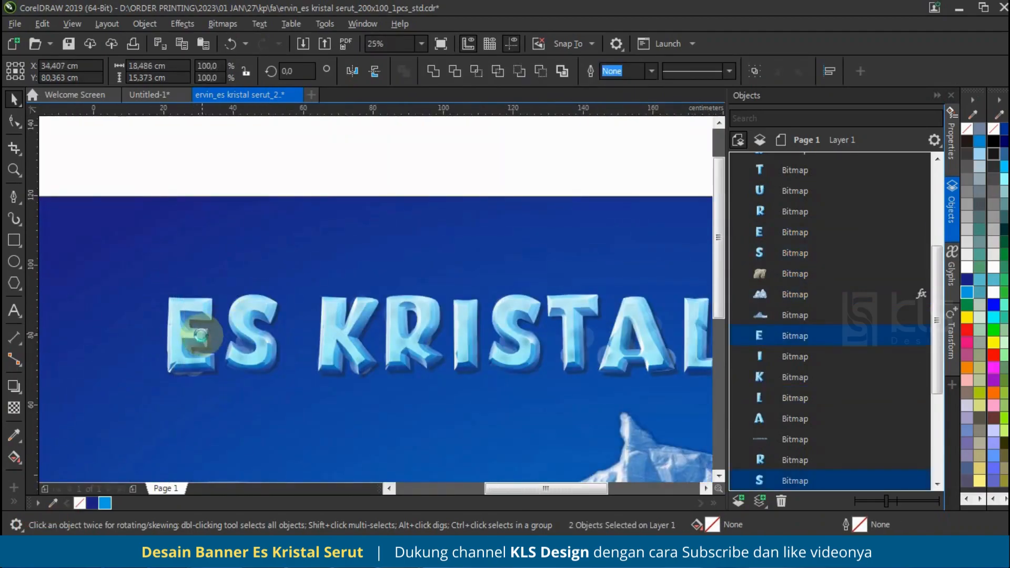
scroll(198, 334, down, 1)
Step: Select the five letters of SERUT and move the word closer to KRISTAL
drag(476, 237, 526, 305)
drag(653, 385, 653, 384)
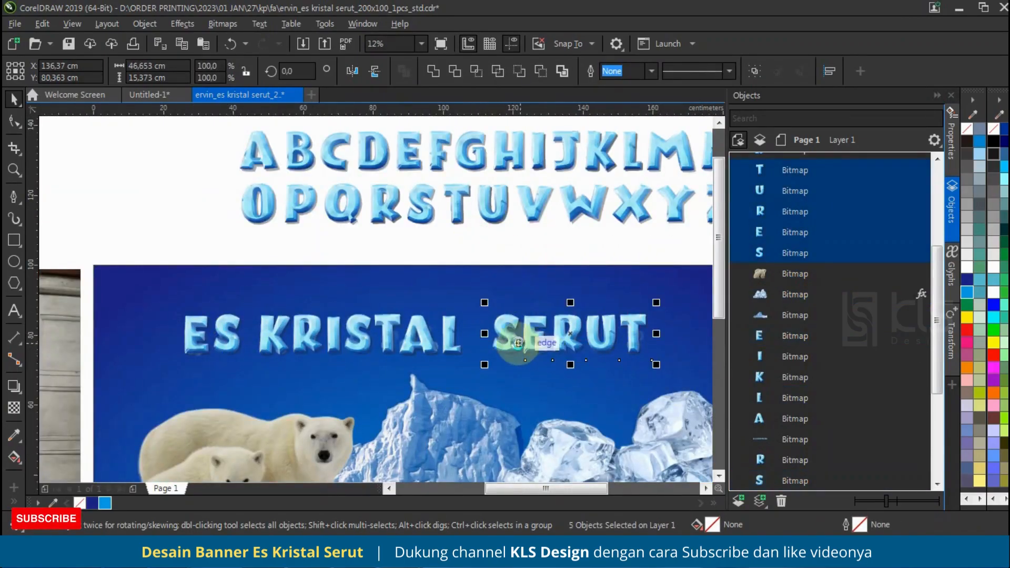
scroll(514, 333, up, 3)
scroll(439, 357, down, 4)
Step: Group all the ES KRISTAL SERUT letters and enlarge the heading to about 173 × 20 cm
drag(132, 284, 629, 388)
drag(413, 285, 442, 338)
scroll(464, 347, up, 3)
scroll(388, 356, down, 3)
scroll(388, 356, down, 2)
drag(266, 331, 515, 405)
key(ctrl+g)
drag(456, 352, 551, 360)
Step: Center the heading group horizontally on the banner's background rectangle
click(516, 353)
shift+click(297, 352)
key(e)
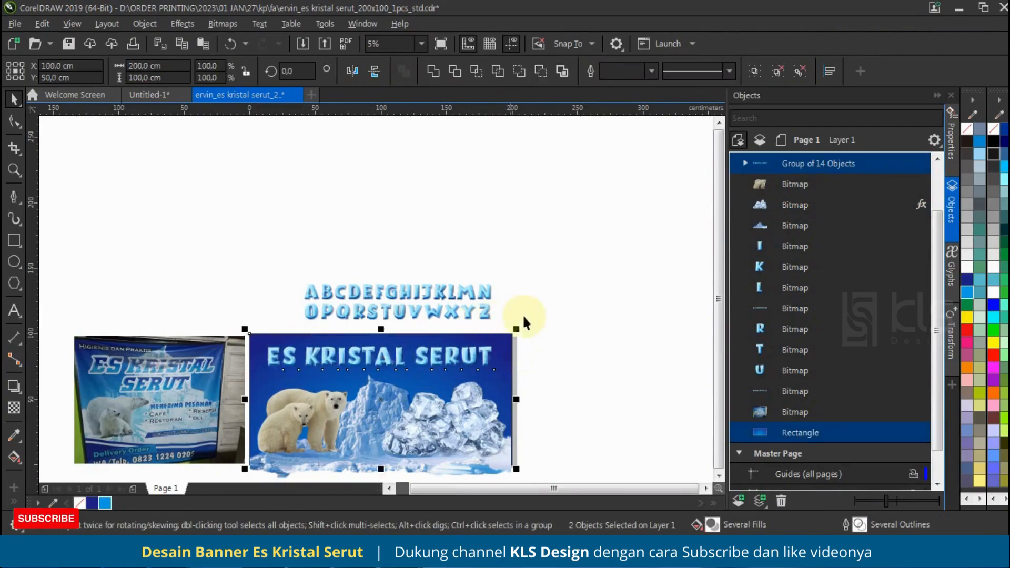
click(537, 298)
Step: Enlarge the heading from its center to about 181 × 21 cm and lower it to about Y 78 cm
scroll(536, 298, up, 3)
click(504, 326)
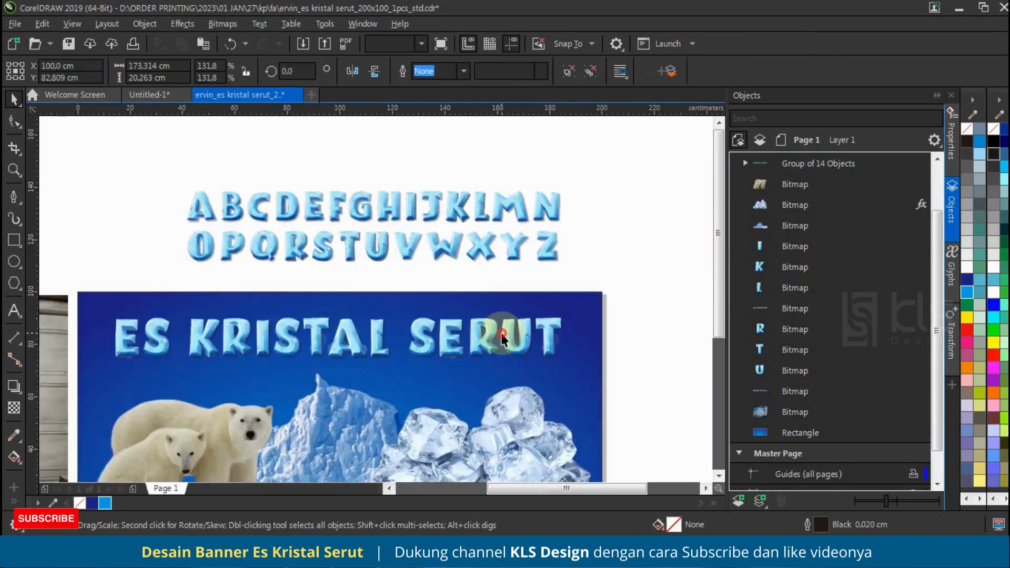
drag(573, 311, 581, 304)
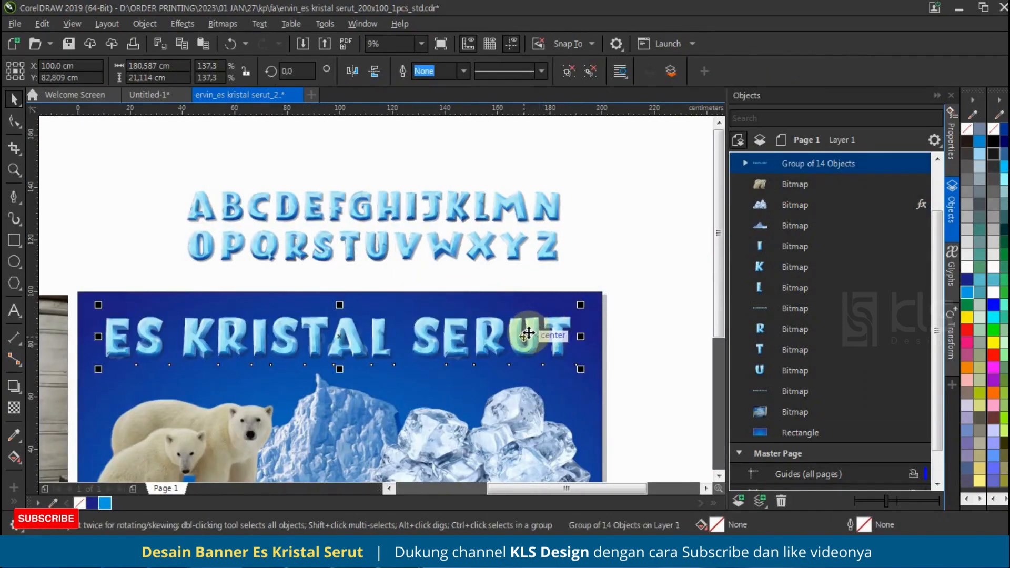
drag(529, 339, 532, 349)
scroll(510, 307, down, 2)
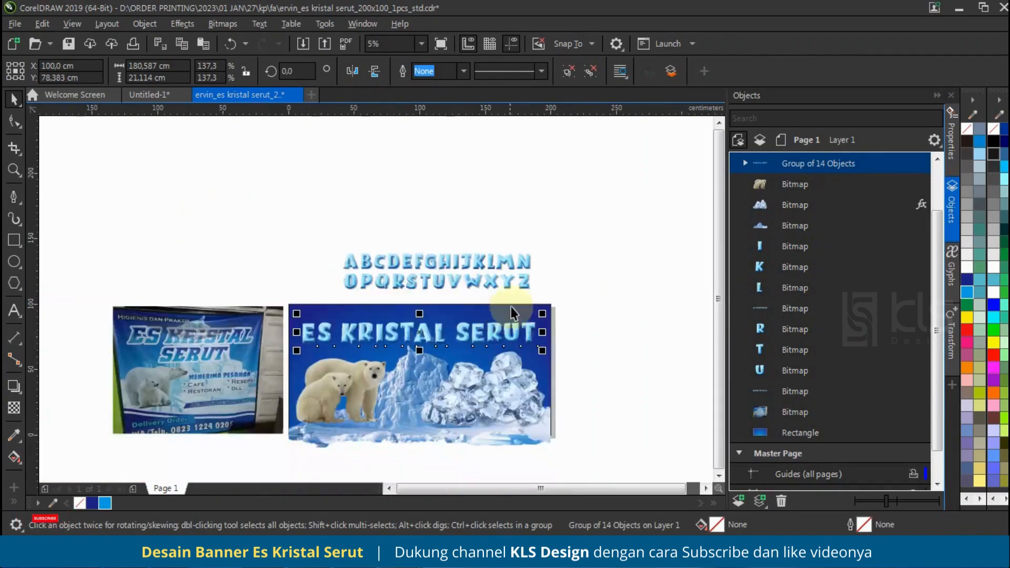
Step: Delete the leftover alphabet letters above the banner
key(Escape)
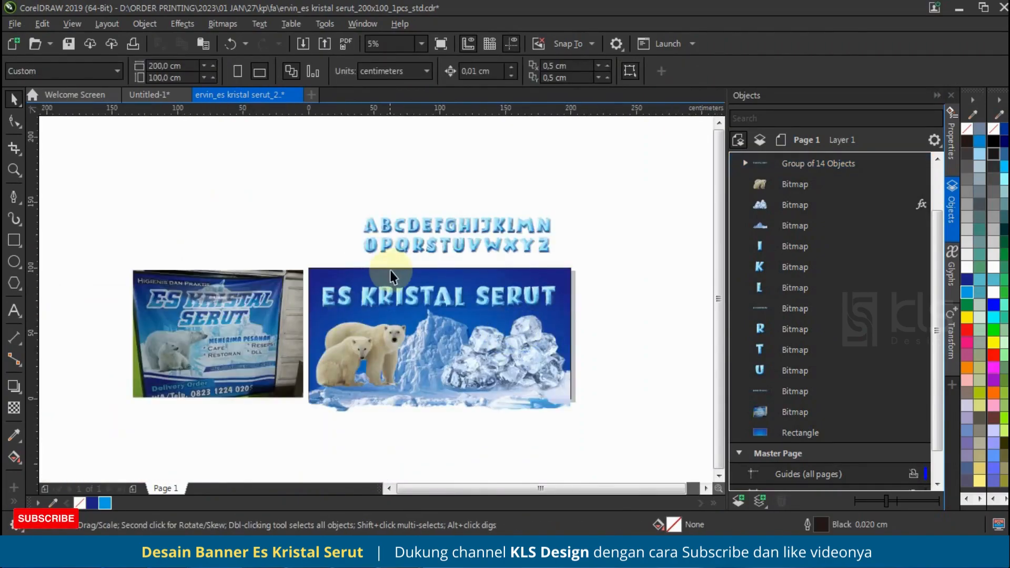
drag(260, 153, 618, 271)
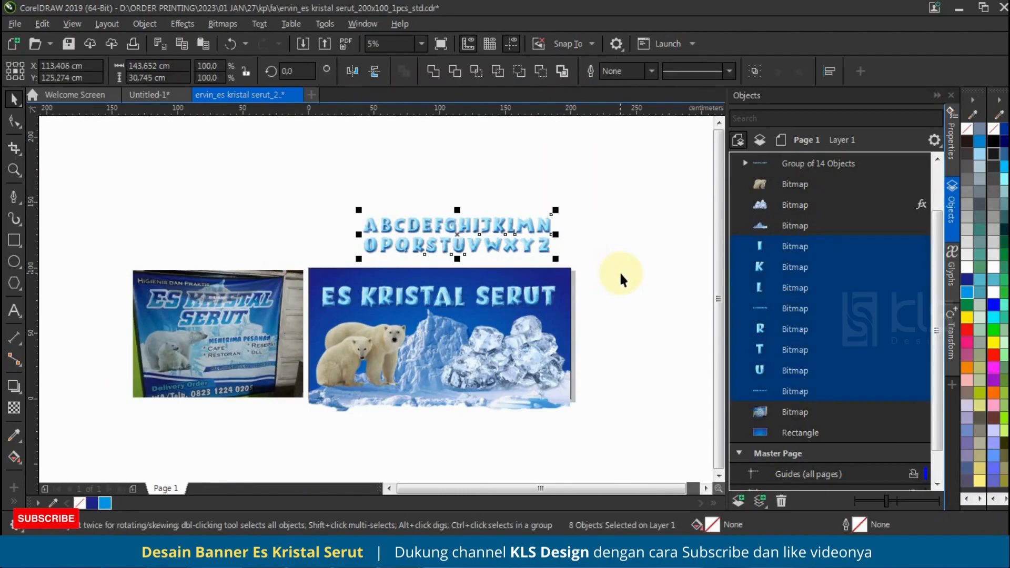
key(Delete)
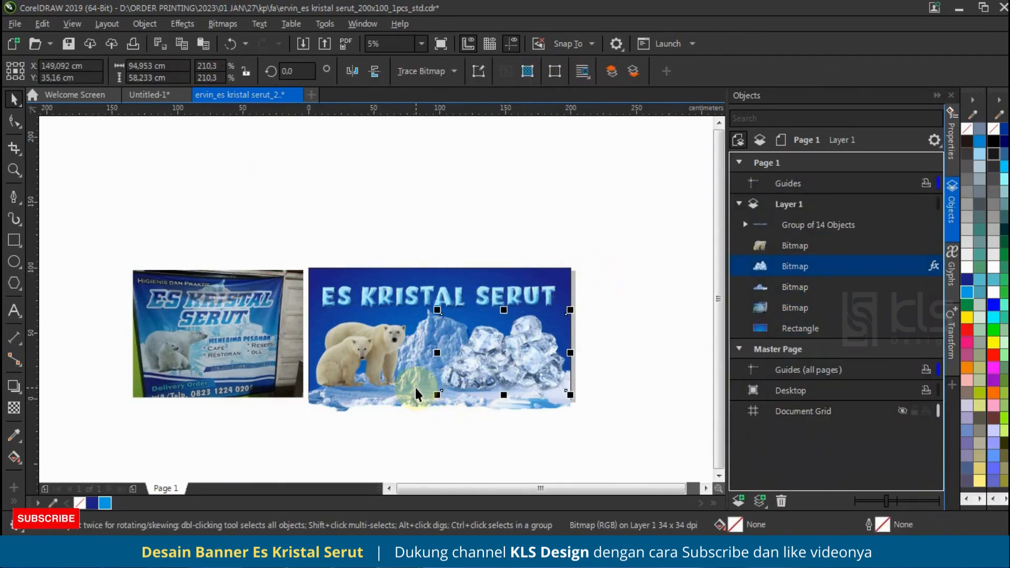
Step: PowerClip the ice cubes and the snowy ground strip inside the banner's background rectangle
shift+click(398, 391)
right_click(430, 351)
click(534, 318)
click(505, 224)
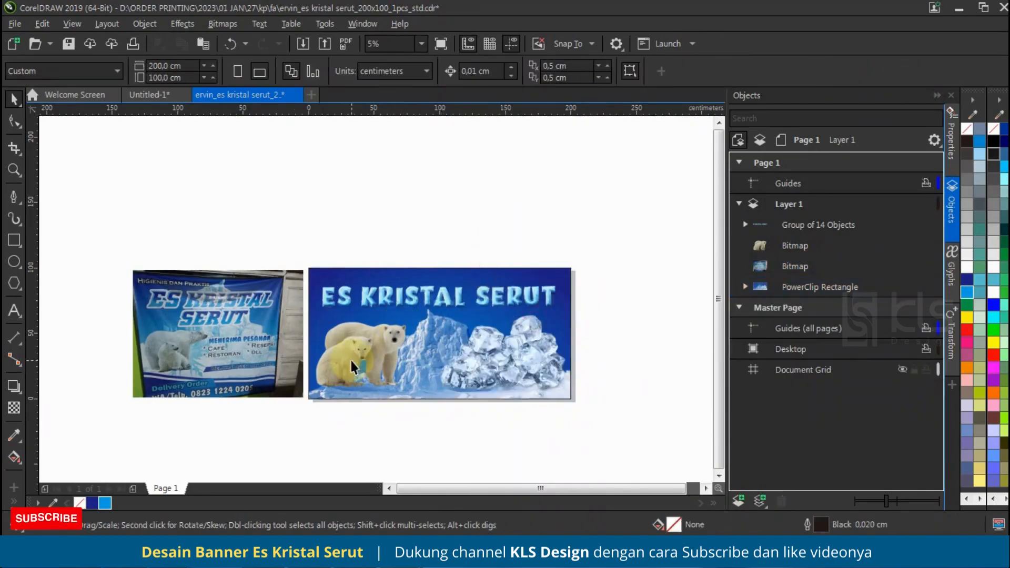
Step: Move the polar bears slightly lower, to about X 42 cm, Y 33 cm
scroll(352, 361, up, 2)
drag(414, 296, 419, 336)
scroll(389, 294, down, 1)
scroll(389, 294, down, 1)
drag(389, 293, 413, 299)
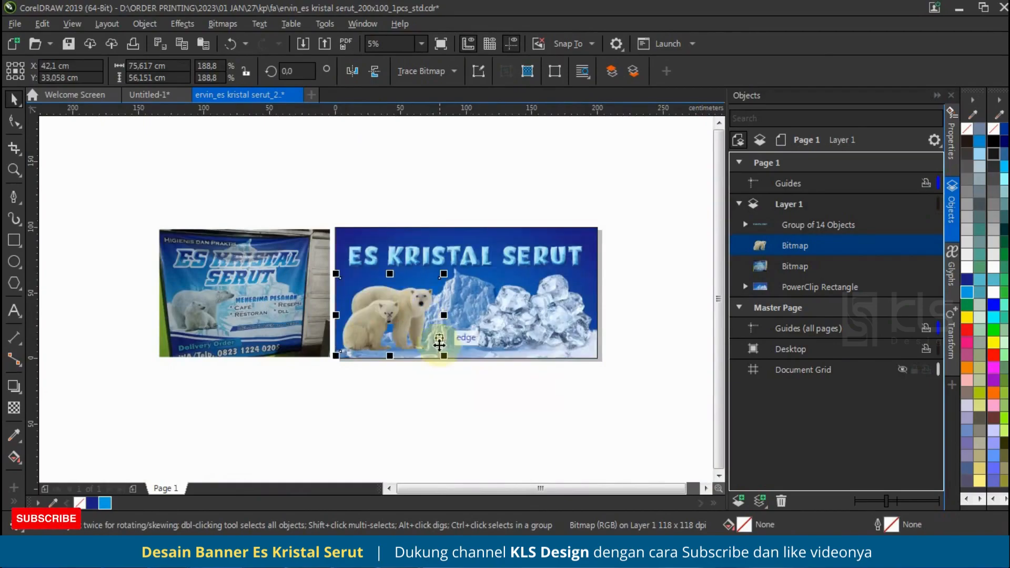
click(447, 392)
Step: Draw a rectangle about 200 × 11.4 cm along the banner's lower edge, filled dark blue with no outline
click(14, 240)
drag(335, 358, 596, 343)
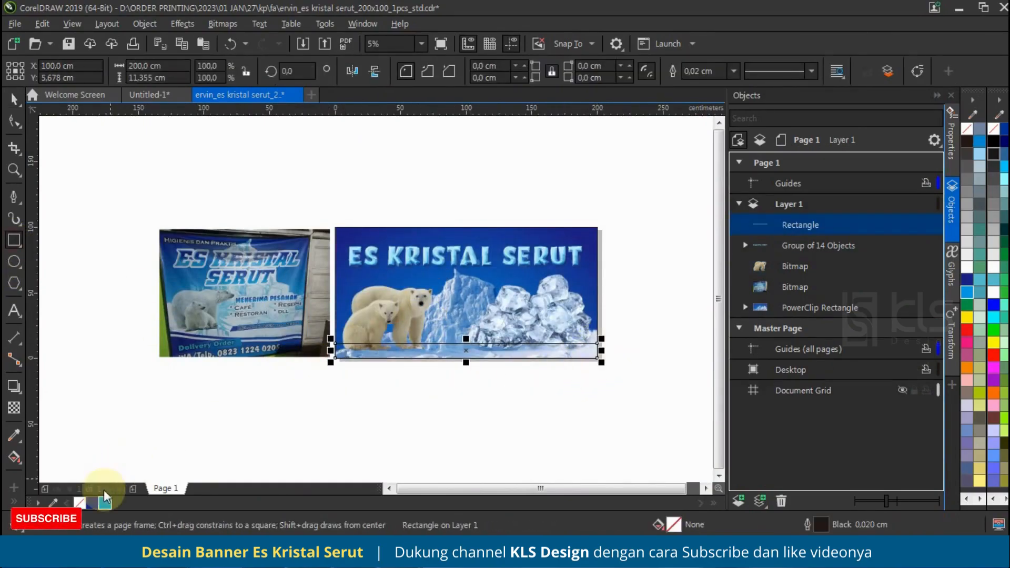
click(93, 503)
right_click(79, 504)
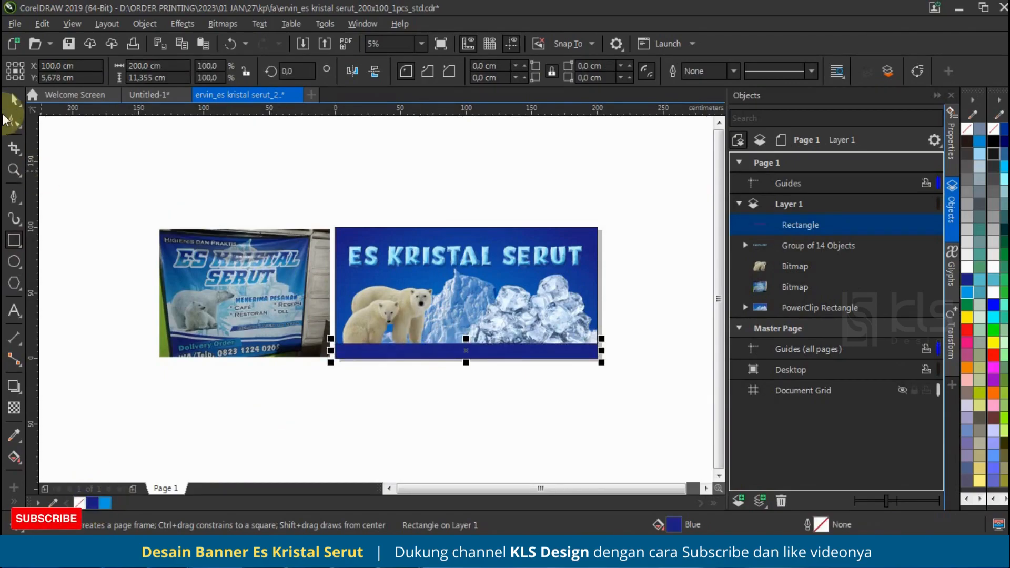
click(15, 106)
Step: Duplicate the blue bar as a strip about 1.4 cm high along its upper edge and fill it cyan
scroll(462, 356, up, 3)
drag(467, 347, 496, 295)
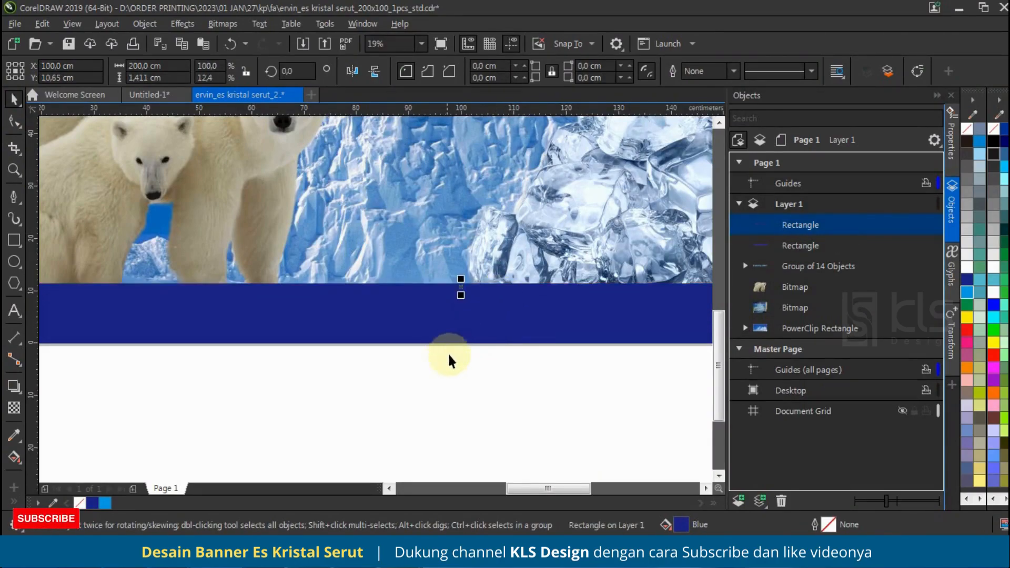
scroll(456, 368, down, 2)
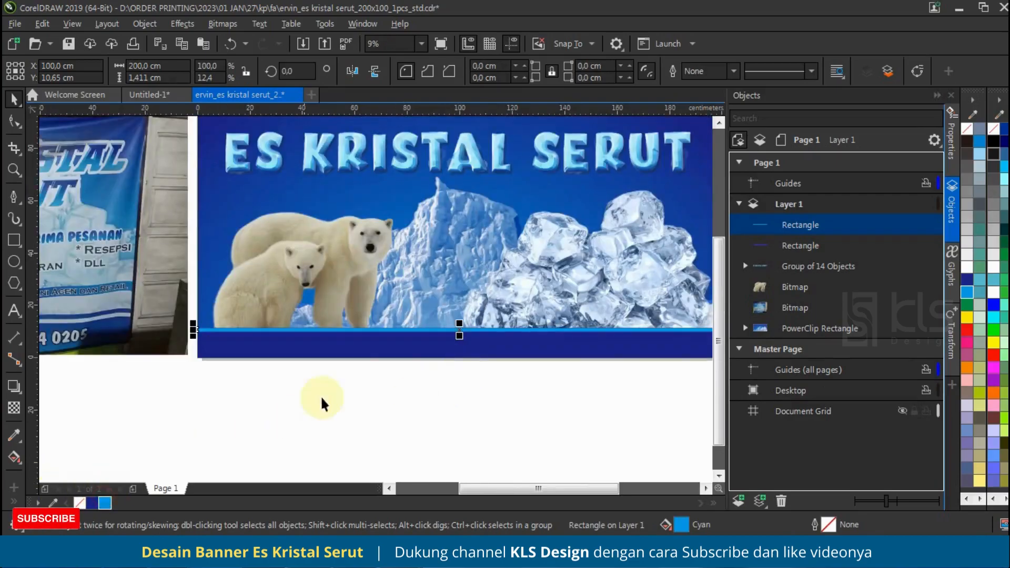
Step: Raise the polar bears above the bar to about Y 37 cm, undoing the excess move
drag(327, 286, 334, 245)
key(ctrl+z)
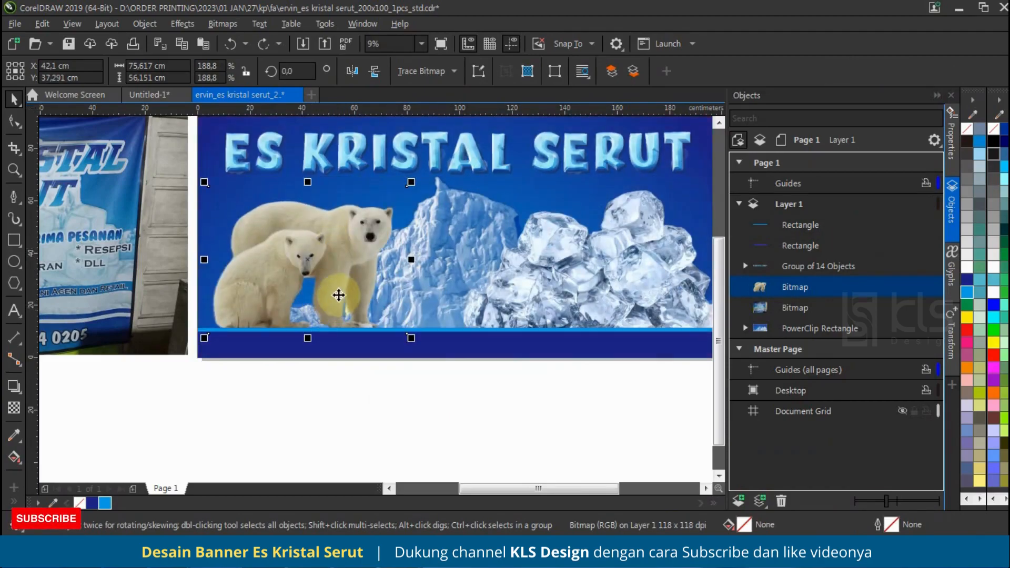
Step: Check the objects inside the banner's PowerClip and move the iceberg image slightly higher behind the bears
click(418, 263)
click(746, 328)
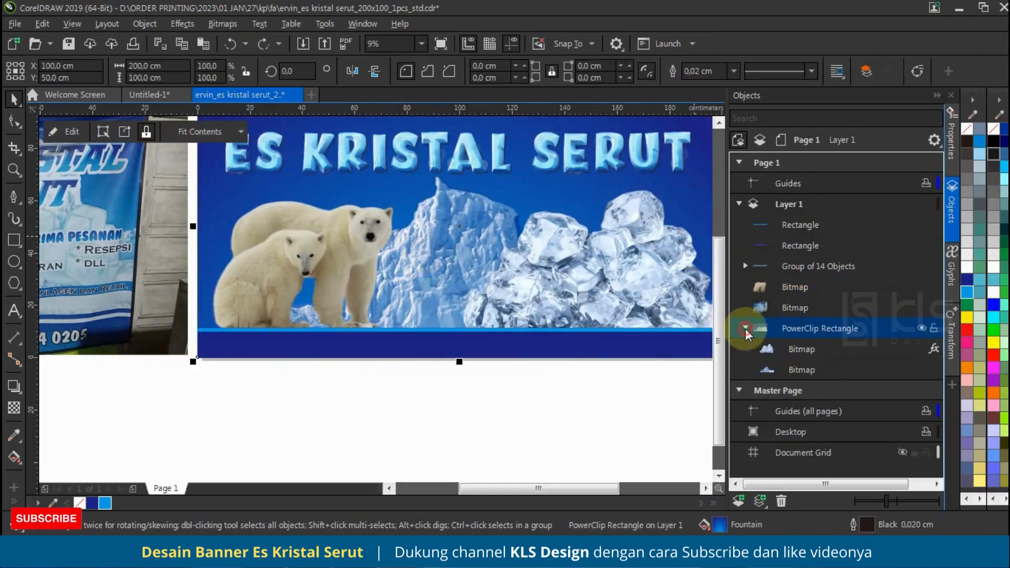
click(776, 349)
click(776, 370)
drag(436, 264, 458, 243)
scroll(321, 311, down, 3)
click(435, 350)
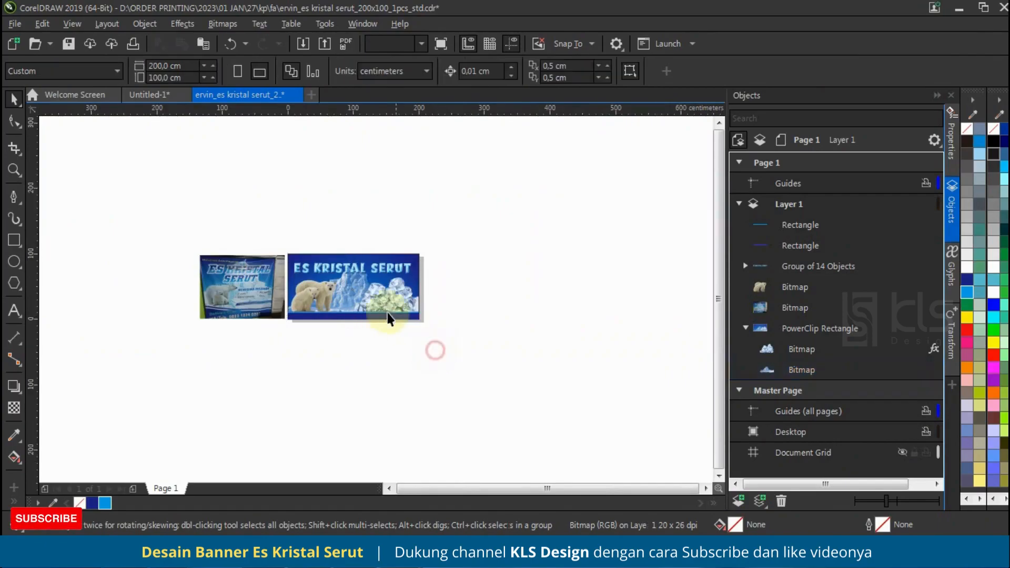
Step: Apply the Flat Bottom Right drop shadow preset to the ES KRISTAL SERUT heading group
scroll(319, 311, up, 3)
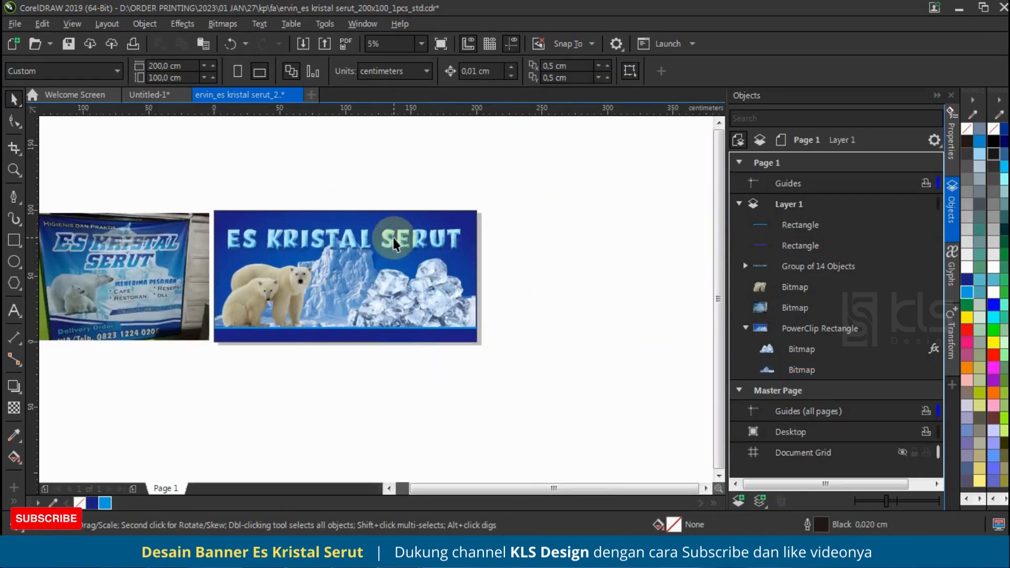
drag(520, 200, 210, 270)
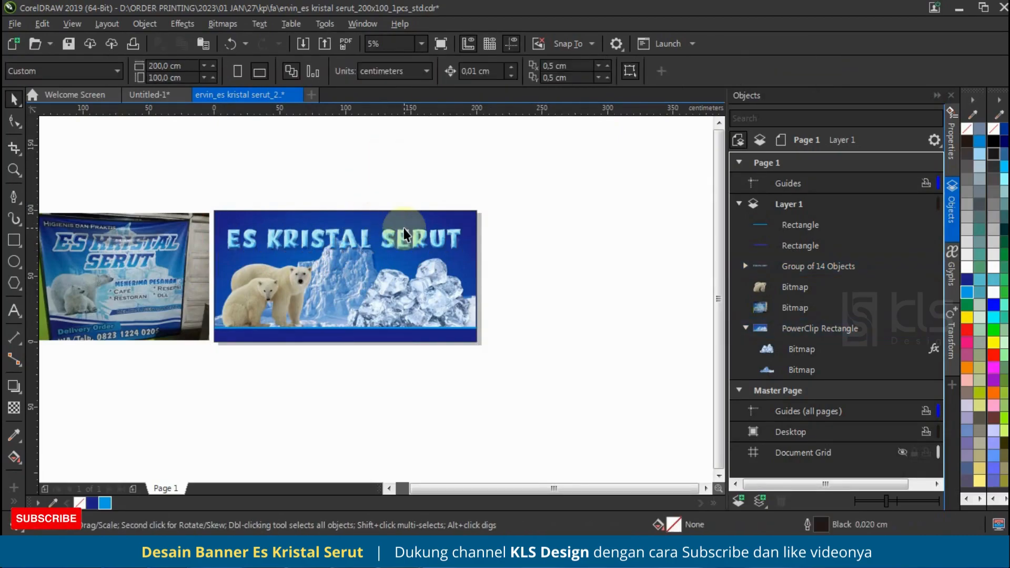
scroll(442, 239, up, 3)
drag(447, 234, 451, 232)
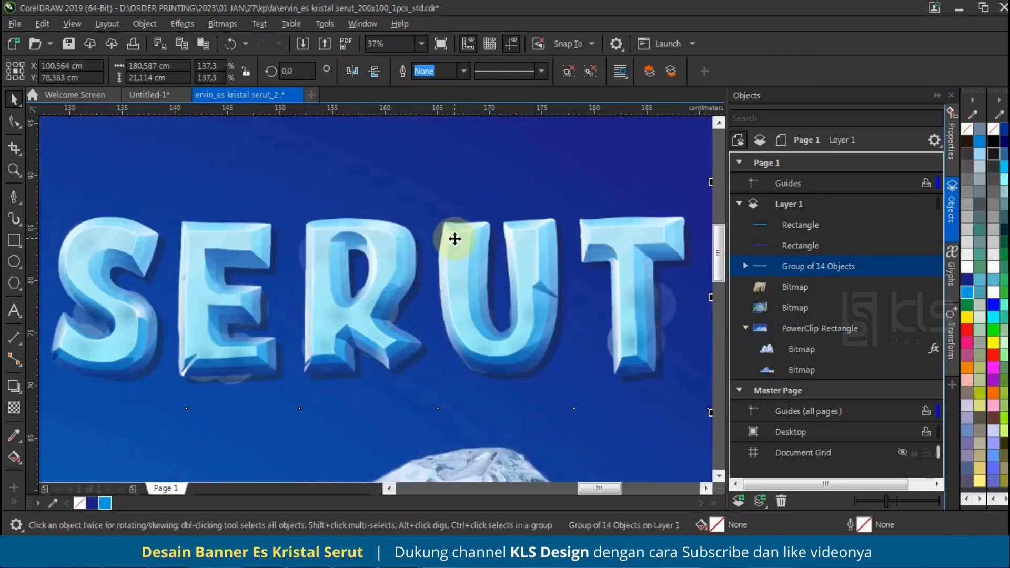
scroll(451, 232, down, 4)
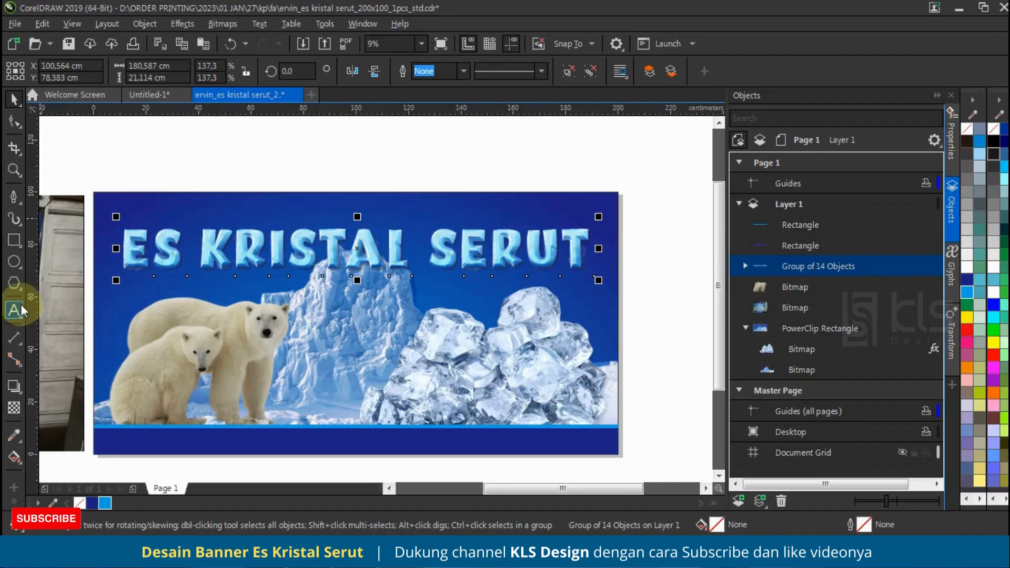
click(14, 386)
click(39, 71)
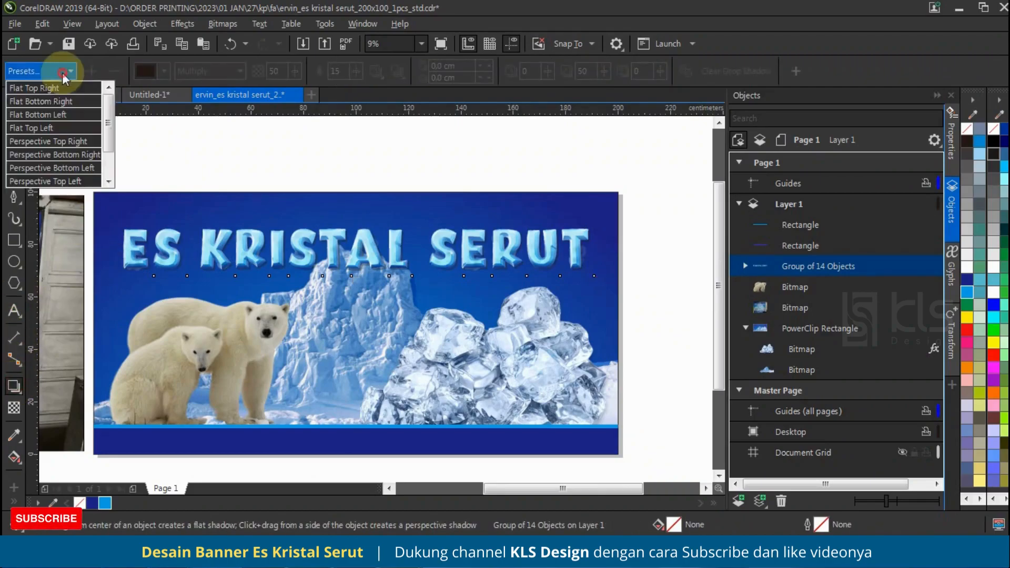
click(73, 101)
Step: Set the heading's drop shadow to black with opacity 30 and feathering 10
click(163, 71)
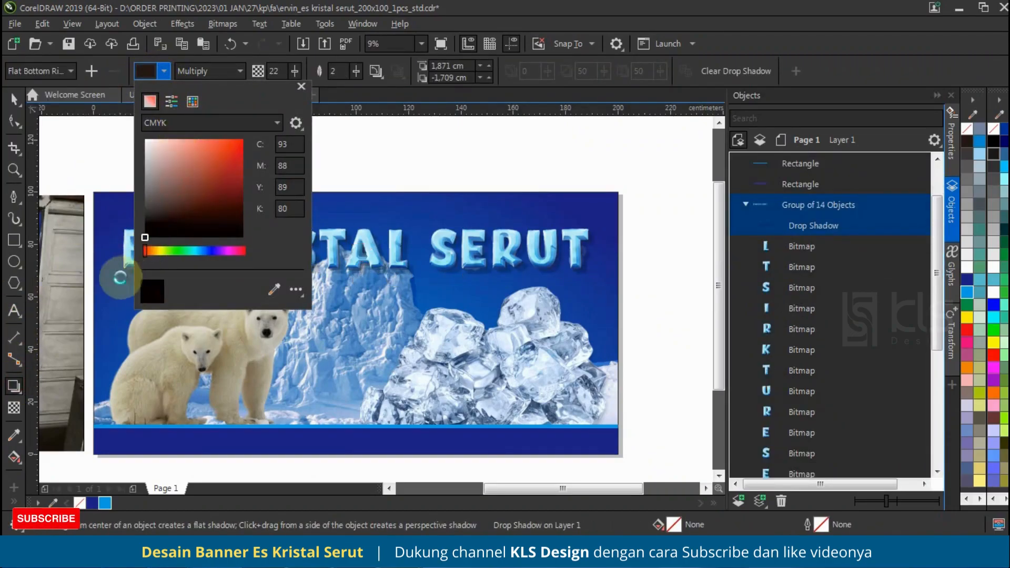
click(284, 71)
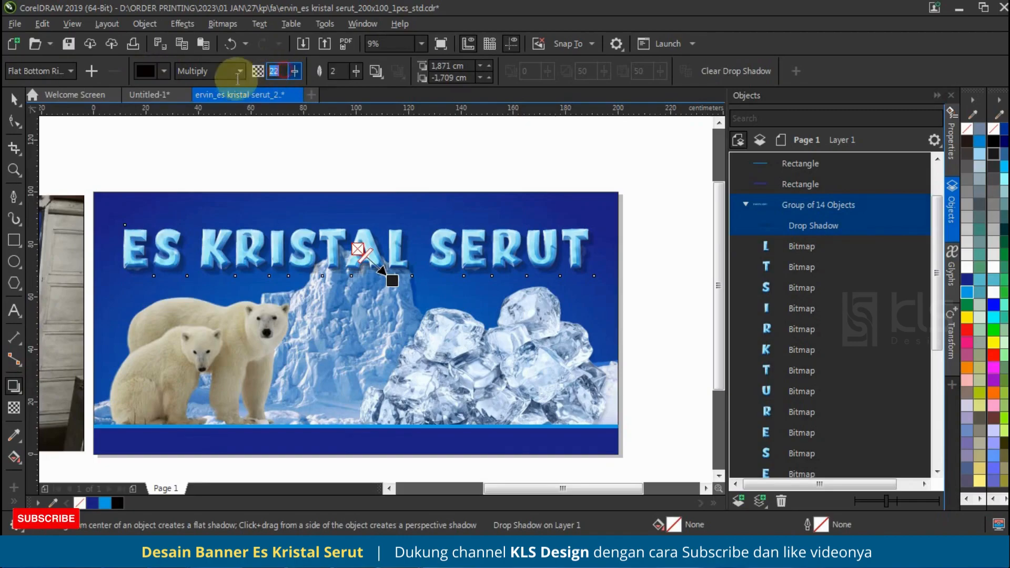
text(30)
key(Tab)
text(10)
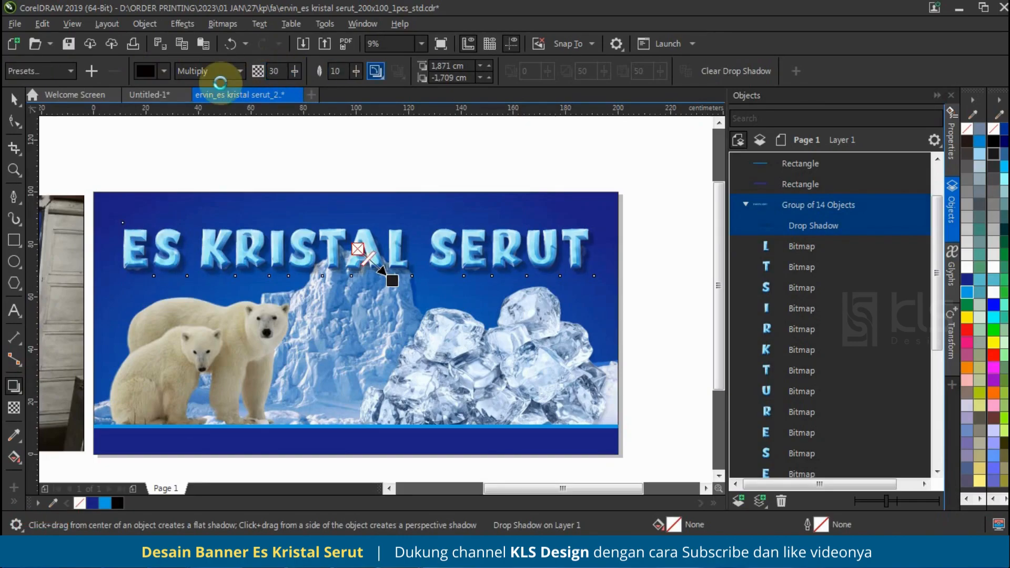
click(14, 99)
click(178, 152)
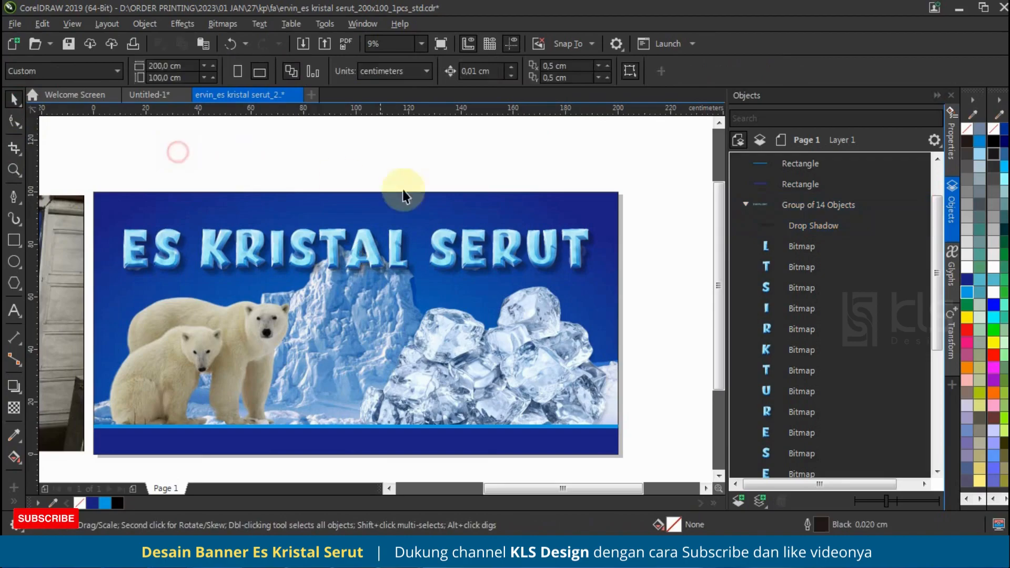
Step: Add the artistic text "Menerima Pesanan :" below the reference photo and enlarge it to about 157 pt
scroll(478, 154, down, 2)
scroll(433, 228, up, 4)
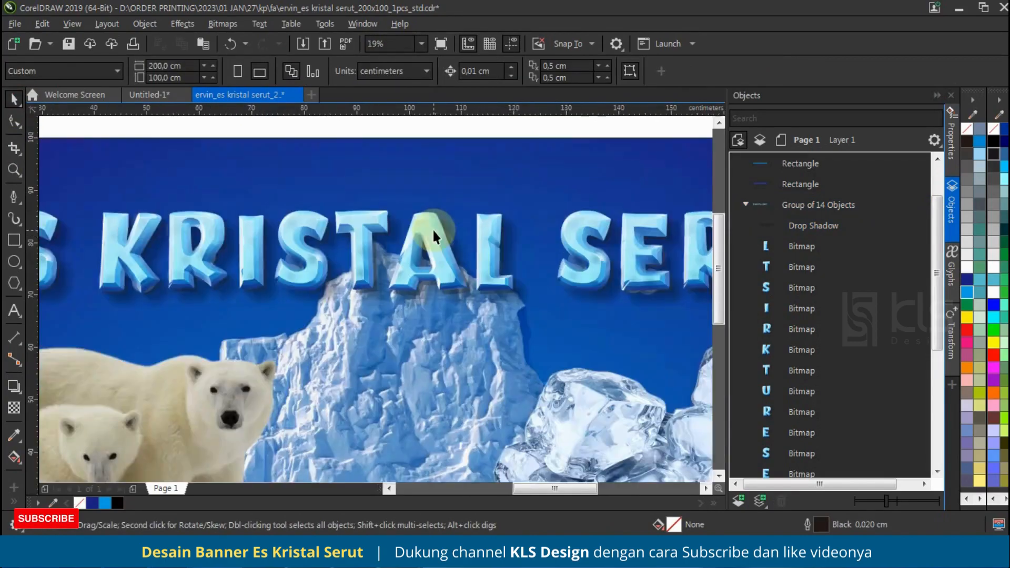
mouse_move(432, 230)
mouse_down()
mouse_move(429, 215)
mouse_move(440, 215)
mouse_up()
scroll(441, 214, down, 3)
click(215, 251)
scroll(169, 287, up, 2)
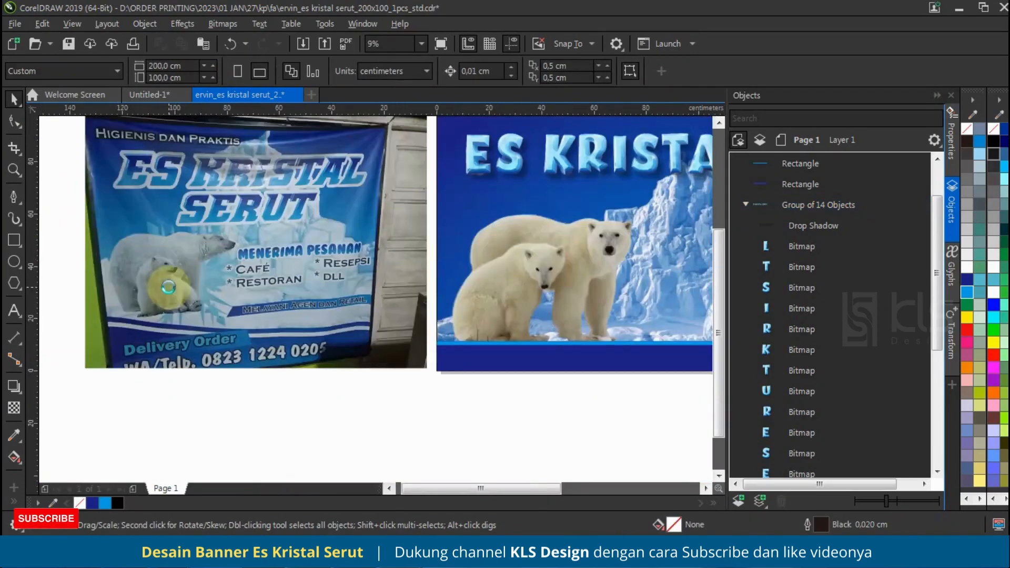
click(15, 310)
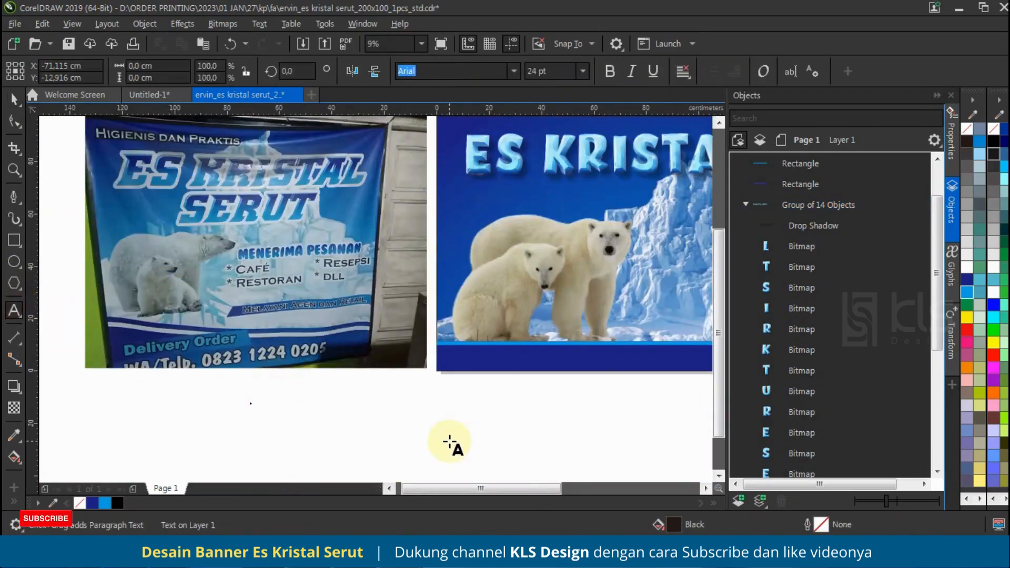
text(H)
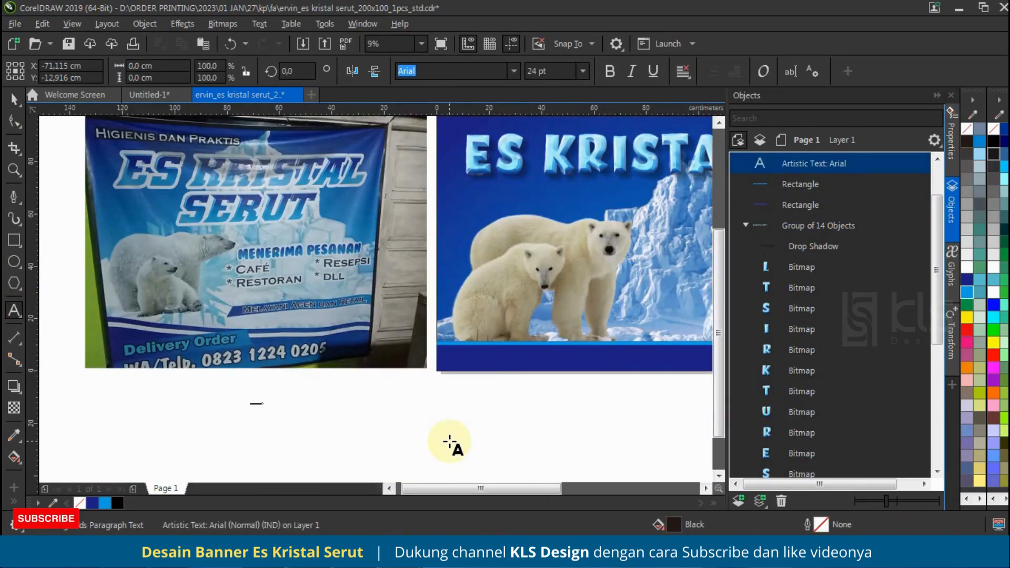
drag(277, 402, 378, 367)
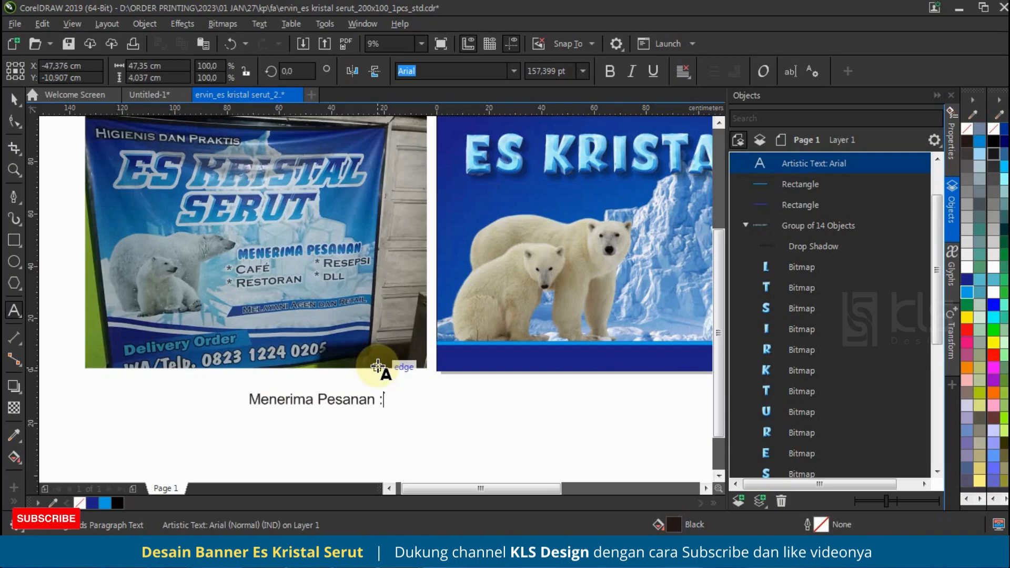
Step: Duplicate the "Menerima Pesanan :" text just below itself and replace the copy's wording with "Cafe" and "Restoran" on two lines
key(ctrl+space)
drag(311, 399, 310, 416)
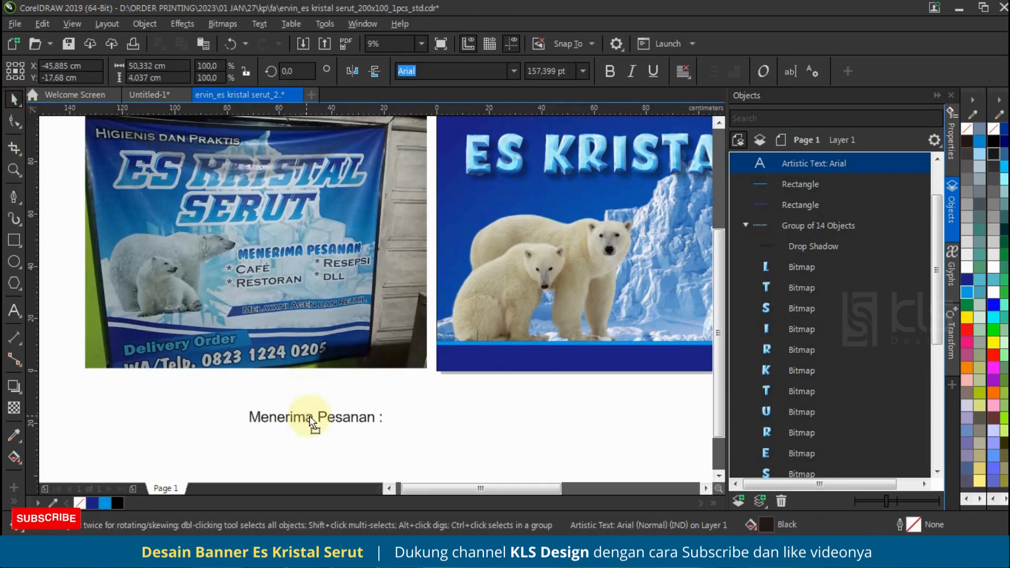
right_click(309, 415)
double_click(310, 416)
key(ctrl+a)
text(C)
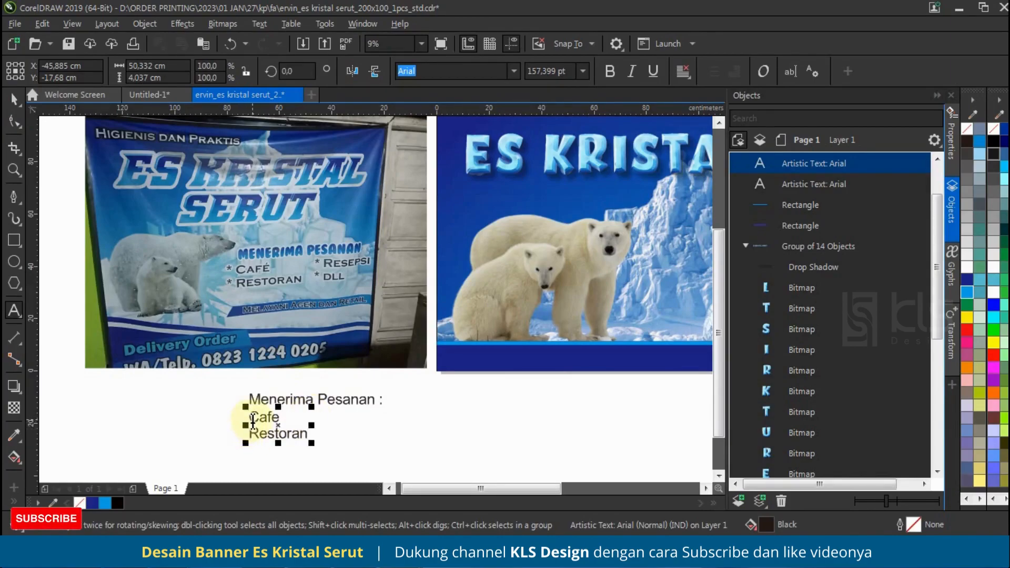
key(ctrl+space)
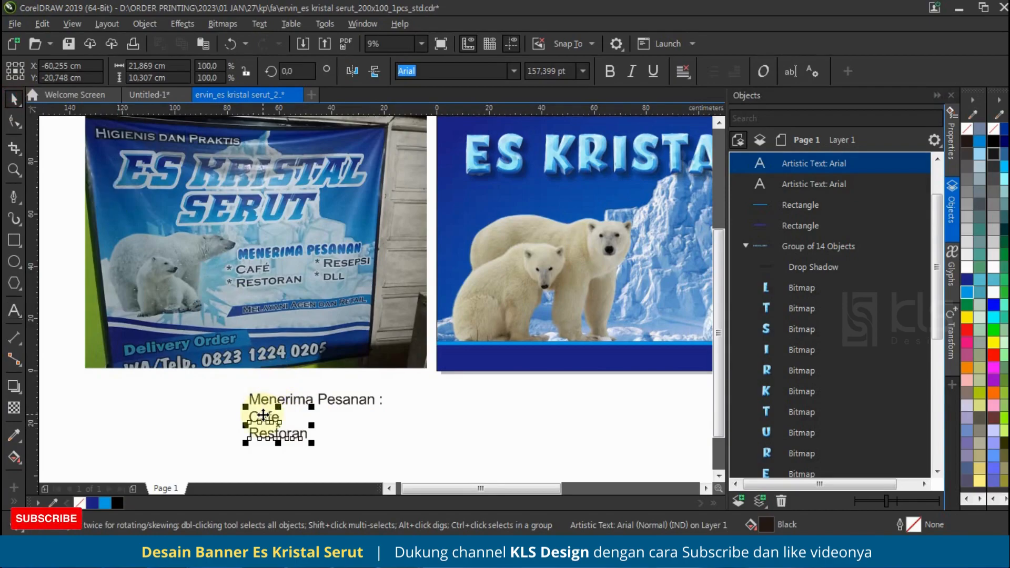
Step: Make both text objects bold and change their font to Ronnia-ExtraBoldItalic
click(610, 71)
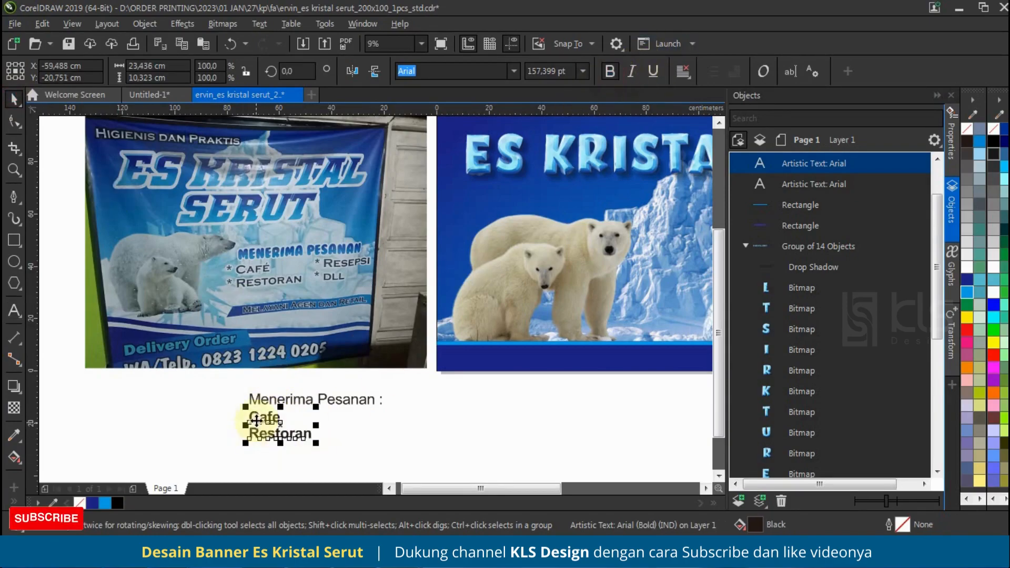
click(311, 400)
click(610, 71)
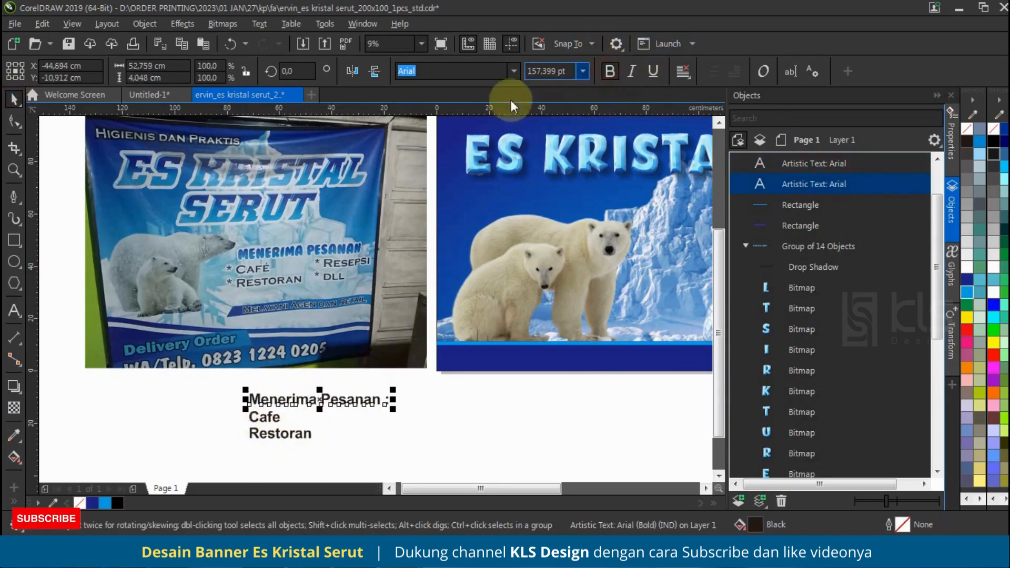
shift+click(292, 437)
click(518, 69)
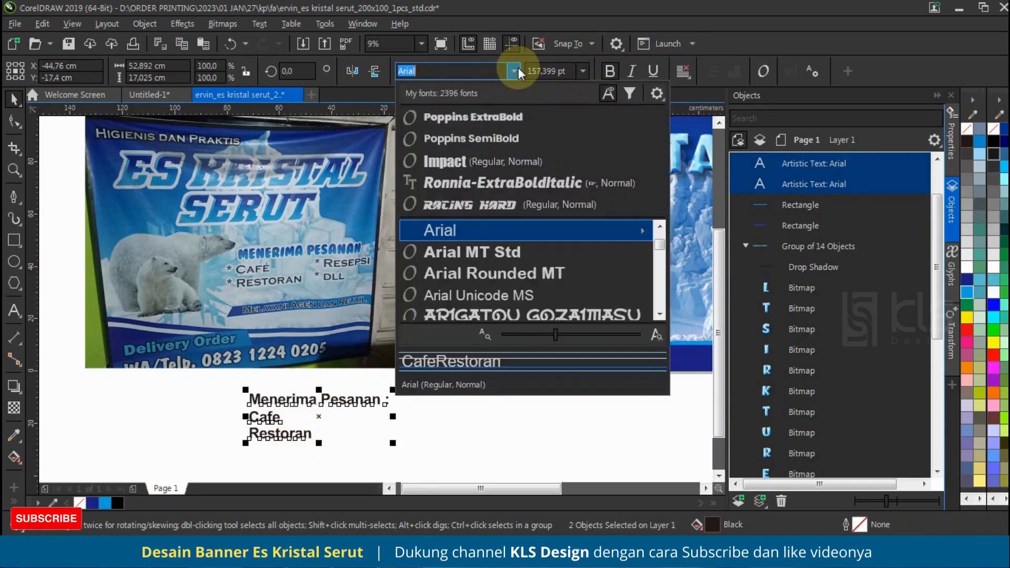
click(511, 184)
Step: Duplicate the Cafe/Restoran text to its right and change the copy to "Resepsi" and "Dll" on two lines
drag(255, 424, 353, 419)
double_click(349, 421)
key(ctrl+a)
text(R)
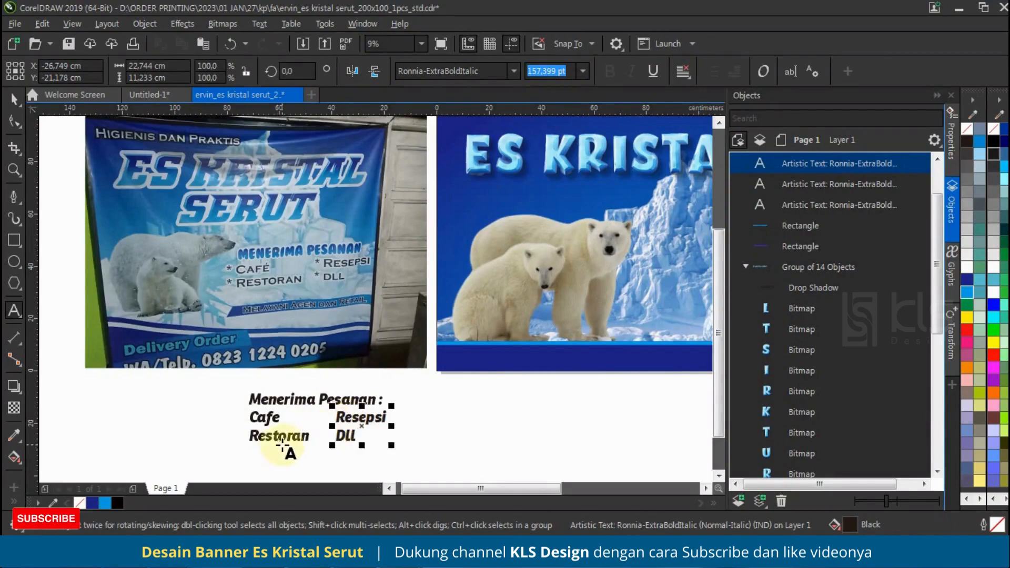
Step: Insert a round bullet glyph and a space before Cafe and before Restoran
scroll(282, 443, up, 2)
click(225, 389)
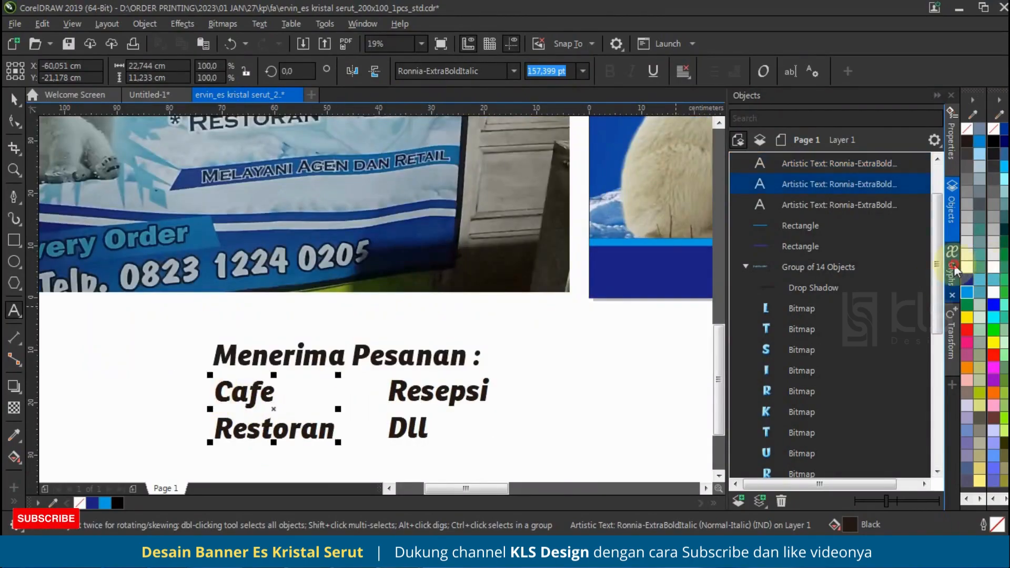
click(953, 260)
double_click(750, 142)
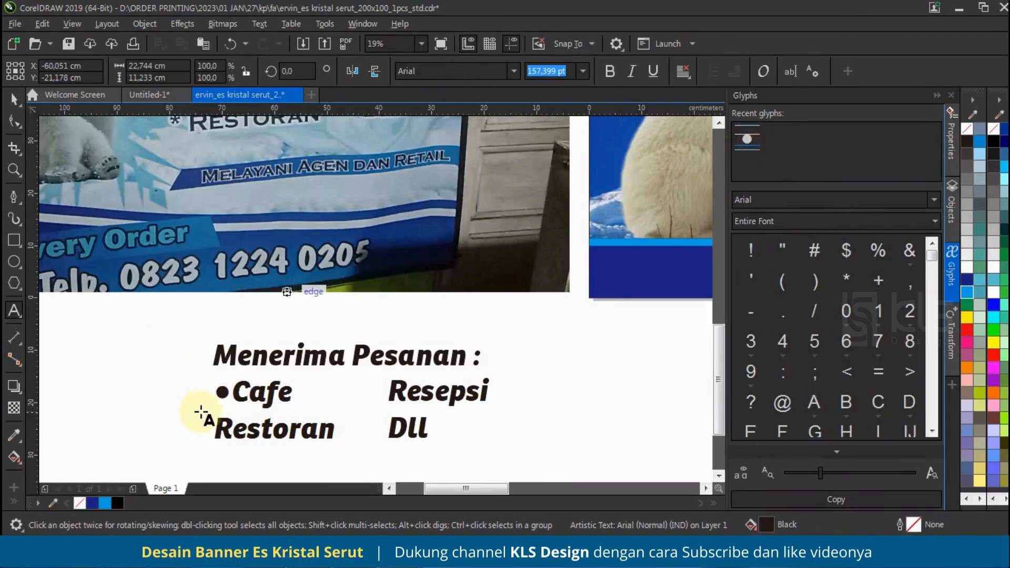
double_click(749, 150)
click(257, 431)
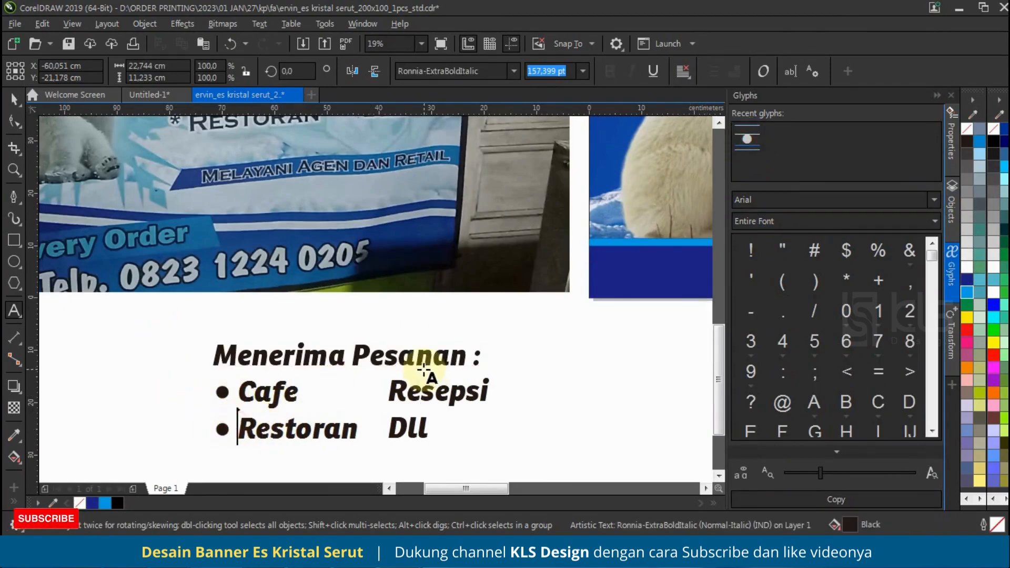
Step: Insert a round bullet glyph and a space before Resepsi and before Dll
click(395, 387)
double_click(750, 143)
click(406, 388)
click(395, 429)
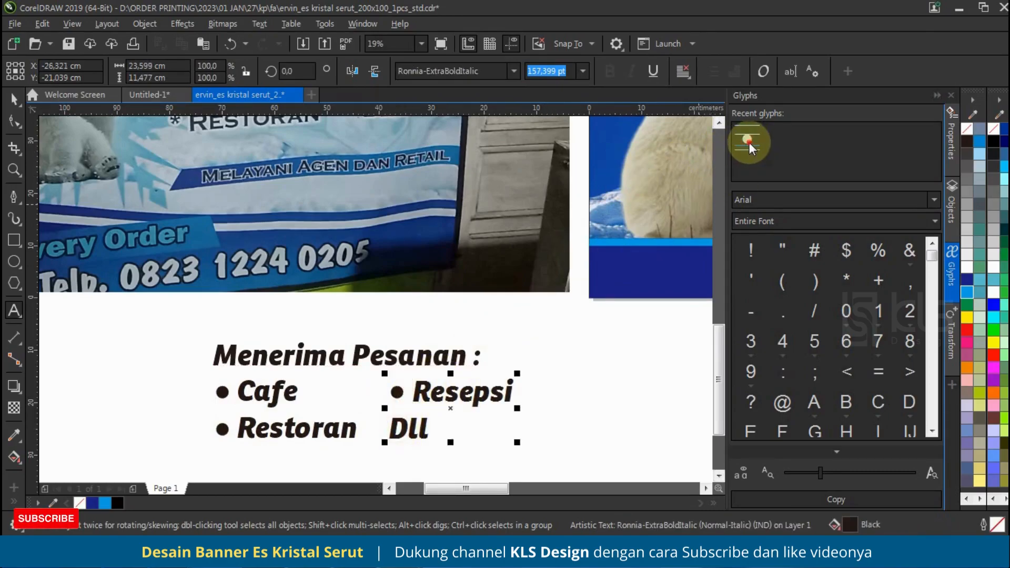
double_click(749, 142)
click(405, 429)
click(15, 98)
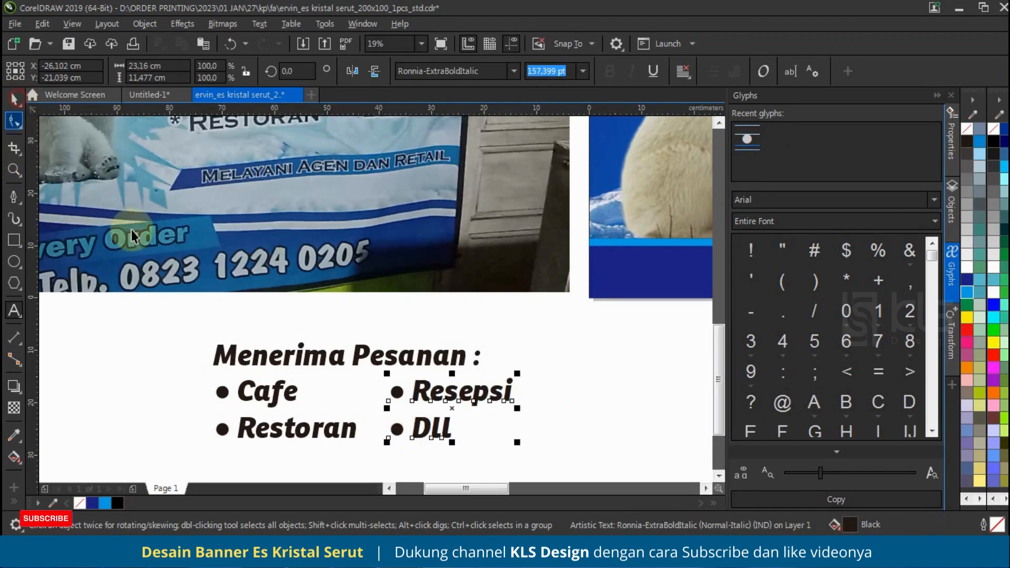
Step: Move the three order texts onto the banner over the ice cubes, enlarged to about 92 cm wide overall
scroll(345, 413, down, 2)
drag(489, 447, 251, 370)
scroll(250, 371, down, 1)
drag(258, 406, 492, 339)
scroll(265, 346, up, 3)
scroll(219, 374, down, 3)
scroll(510, 342, up, 2)
Step: Draw a rectangle about 105 × 33 cm over the order texts, filled white with no outline
click(14, 240)
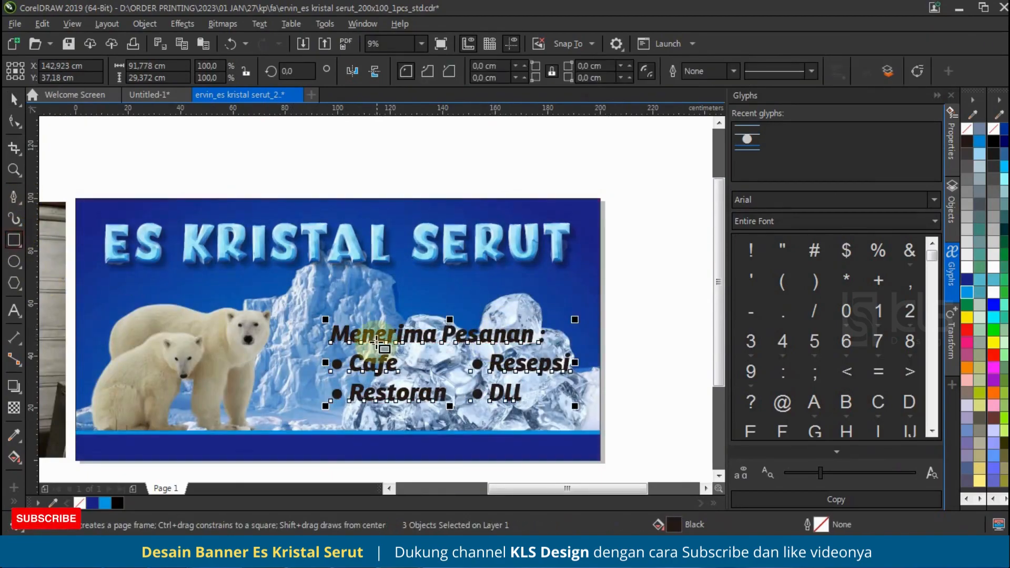
drag(314, 323, 591, 410)
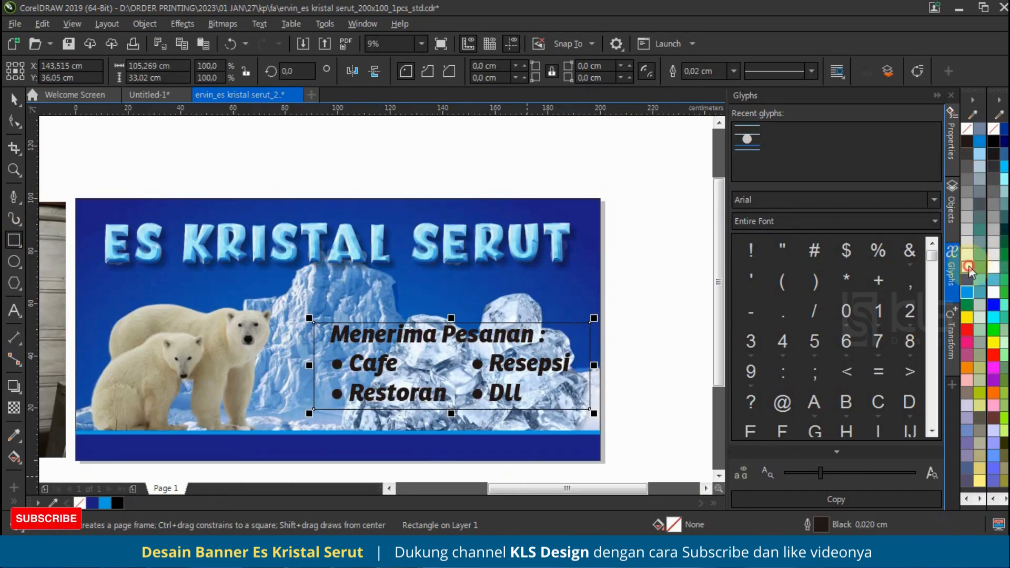
click(968, 266)
right_click(968, 129)
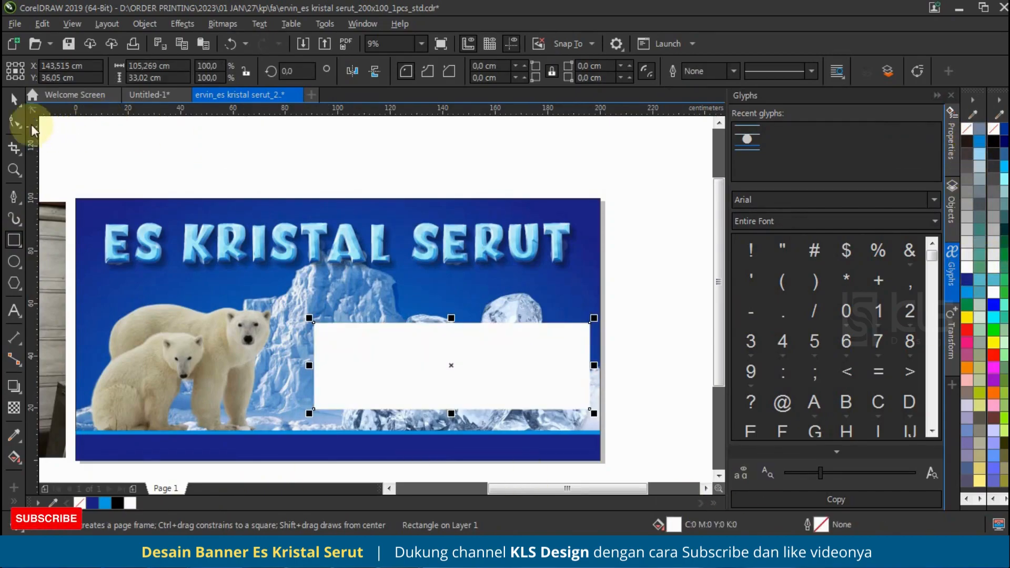
Step: Round the white rectangle's corners to about 4.8 cm, stretch it upward to about 40 cm high, and shift it slightly left
click(15, 121)
drag(588, 326, 579, 311)
click(14, 99)
drag(452, 322, 460, 304)
drag(509, 343, 500, 351)
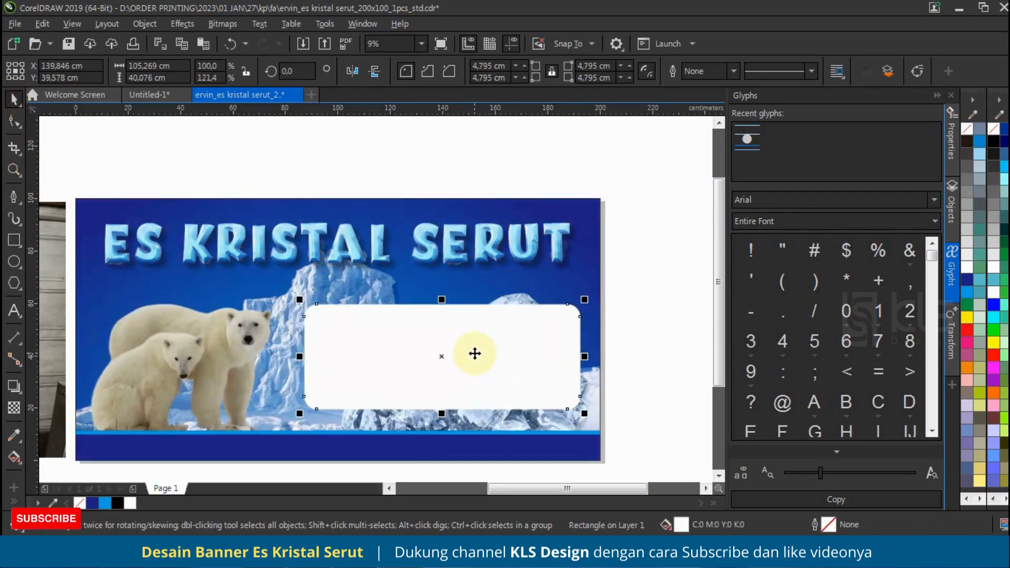
Step: Apply a vertical linear fountain transparency to the white panel and add a vertically mirrored duplicate over it
click(15, 406)
drag(457, 243, 457, 425)
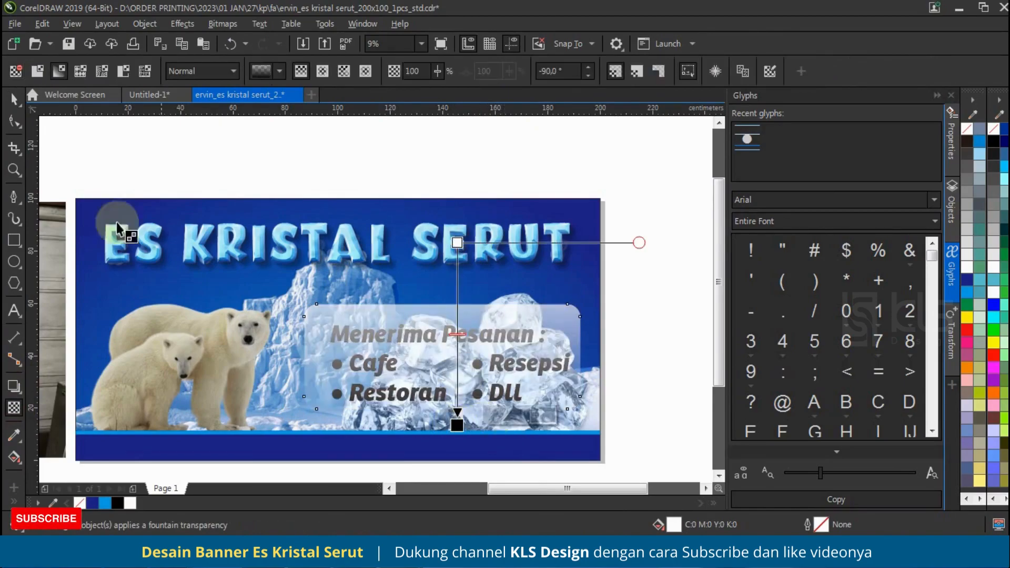
click(14, 98)
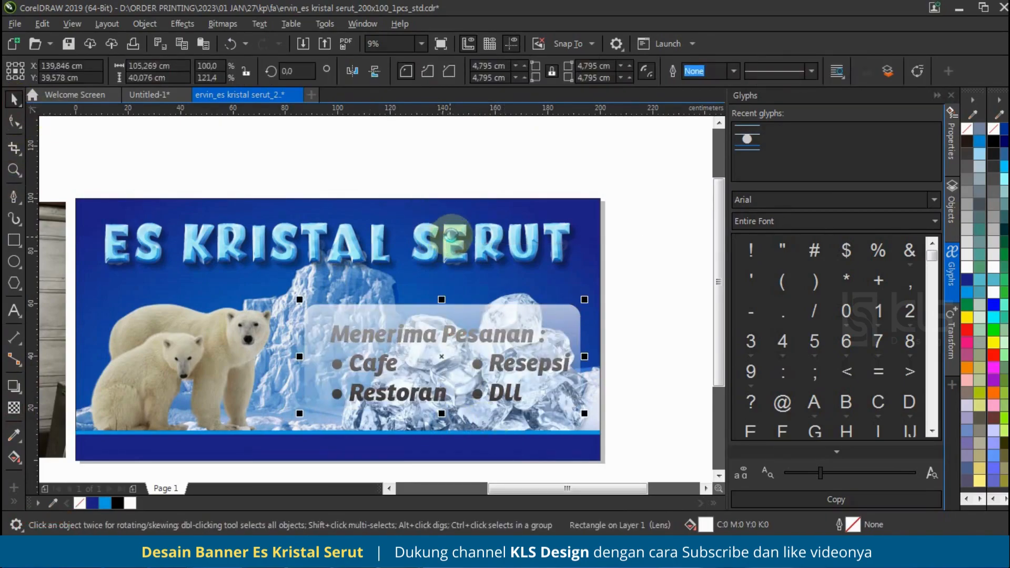
click(375, 71)
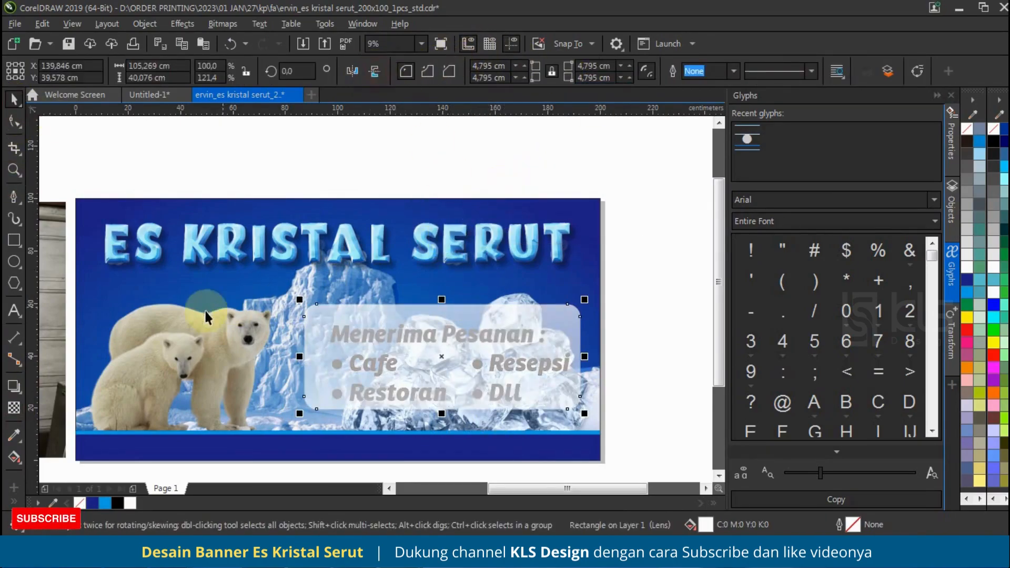
Step: Adjust the vertical transparency gradients of the mirrored panel and the original panel so both fade over the order texts
click(14, 406)
drag(457, 288, 458, 343)
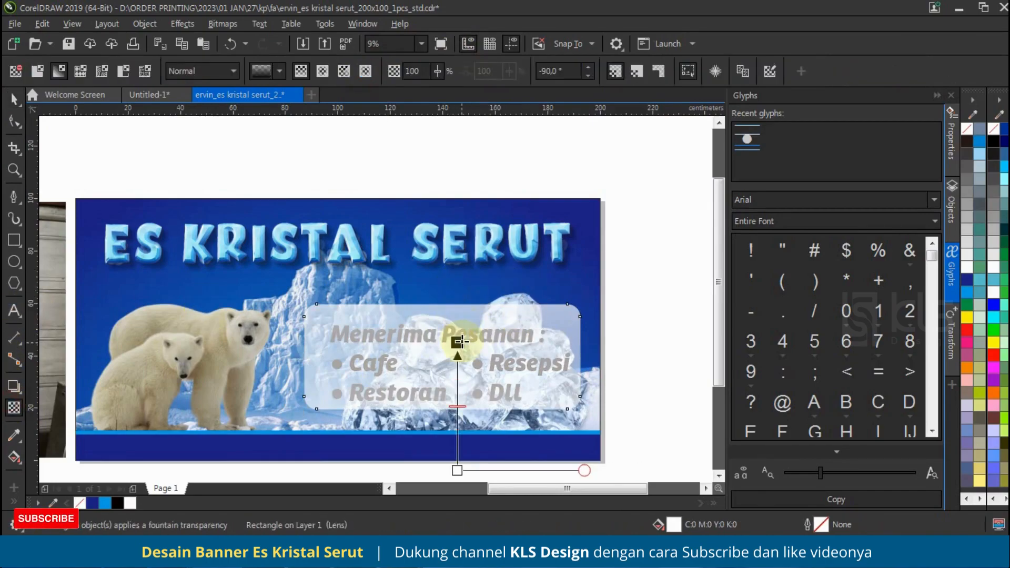
click(949, 219)
click(769, 182)
drag(457, 425, 457, 385)
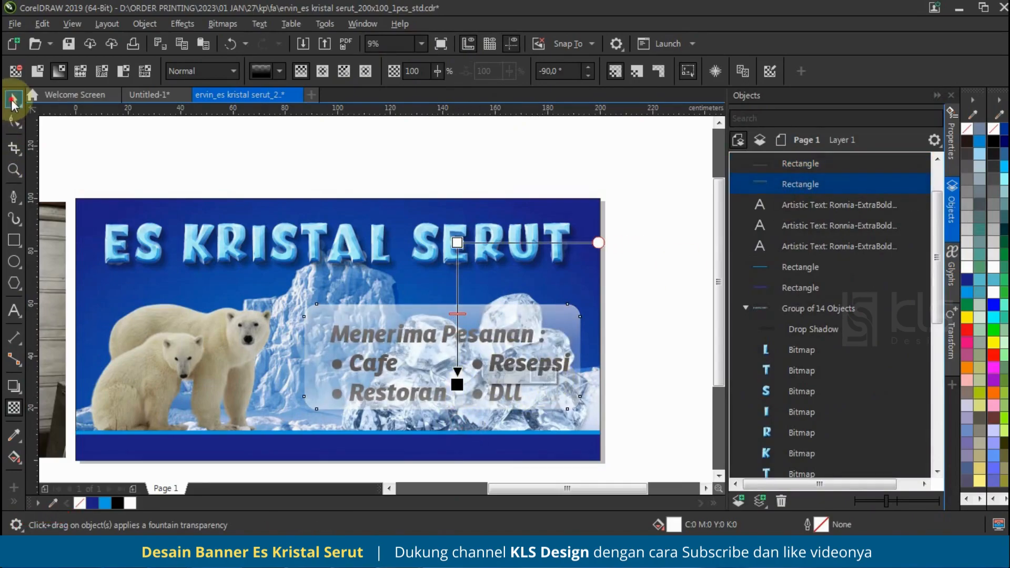
Step: Group the two white panels and place the group behind the texts, directly above the banner's PowerClip rectangle
click(12, 104)
shift+click(808, 165)
key(ctrl+g)
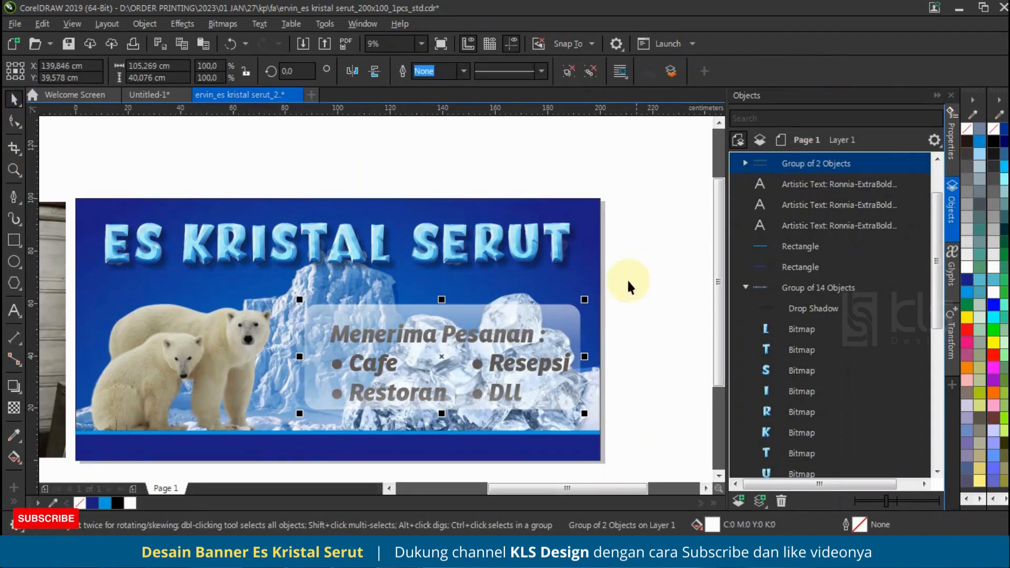
key(shift+Page_Down)
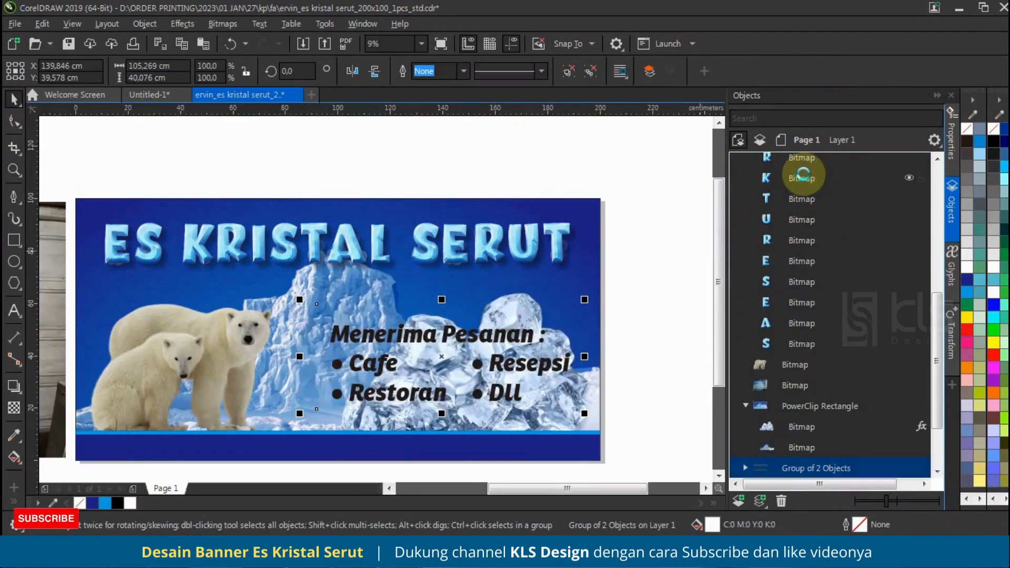
key(ctrl+Page_Up)
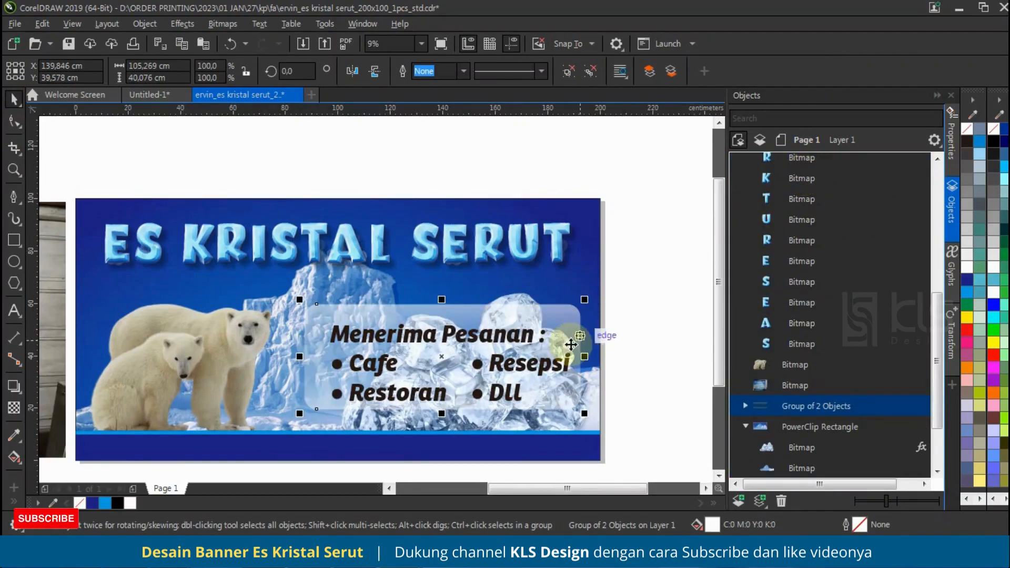
Step: Fill the "Menerima Pesanan :" text with the banner's dark blue after trying light blue
click(639, 333)
click(502, 333)
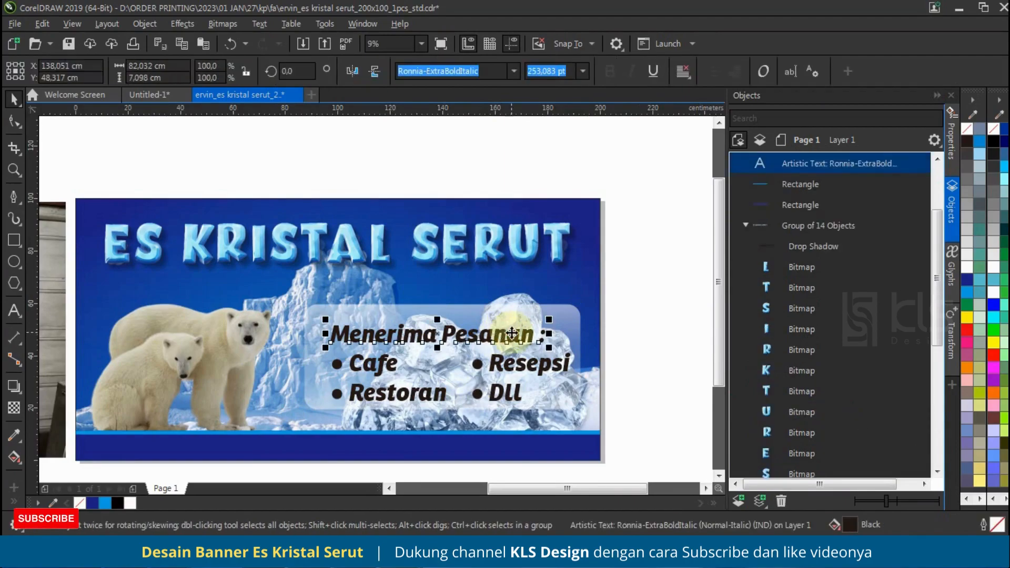
click(104, 503)
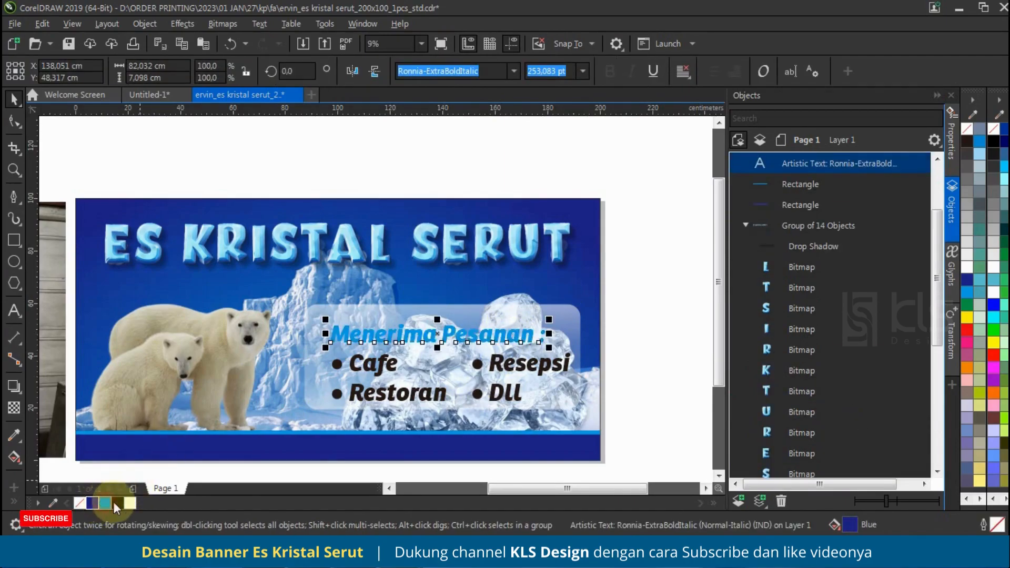
click(95, 503)
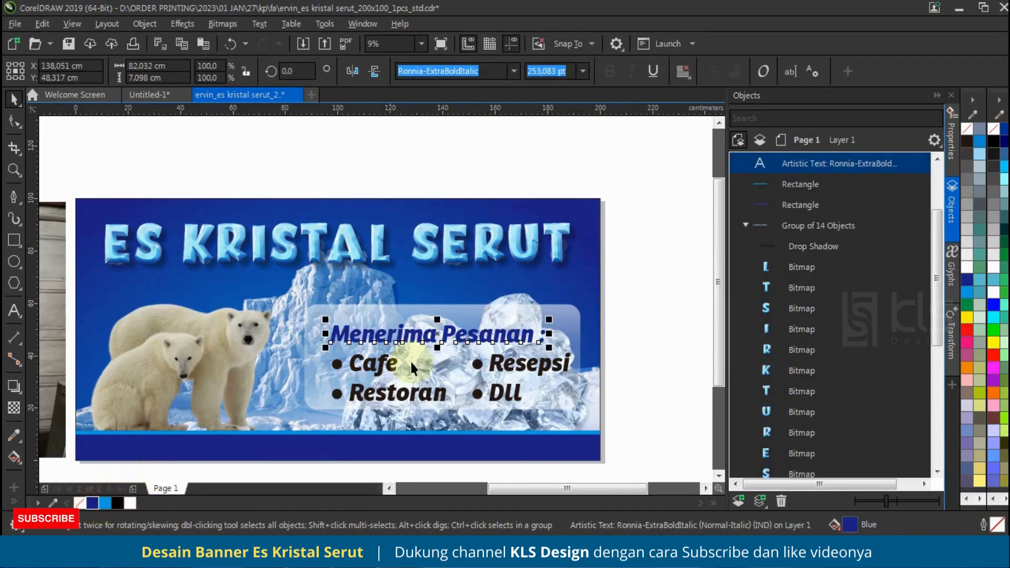
Step: Apply an elliptical fountain fill from white to dark blue to the "Menerima Pesanan :" text
scroll(523, 319, down, 2)
scroll(504, 329, up, 3)
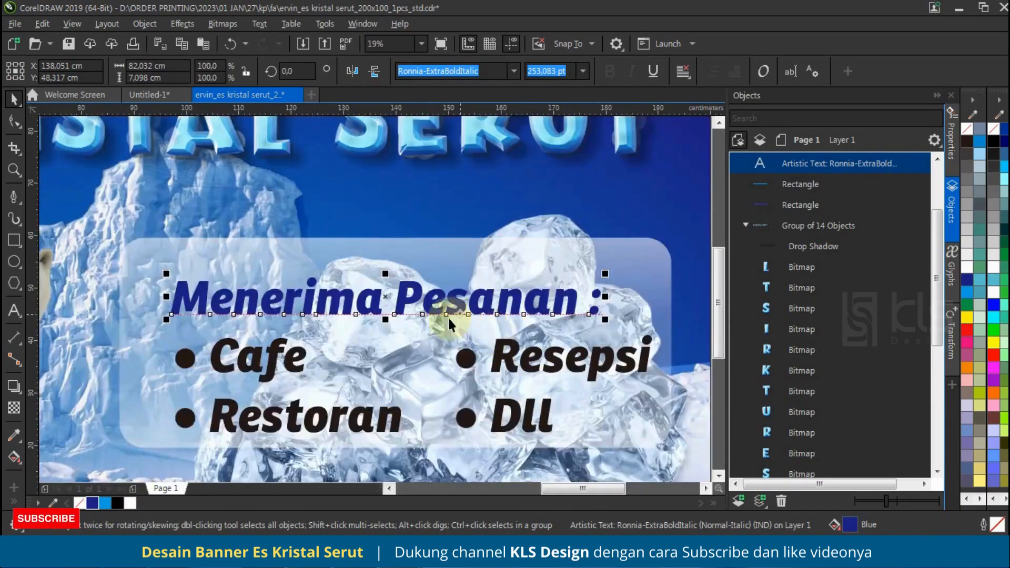
click(13, 457)
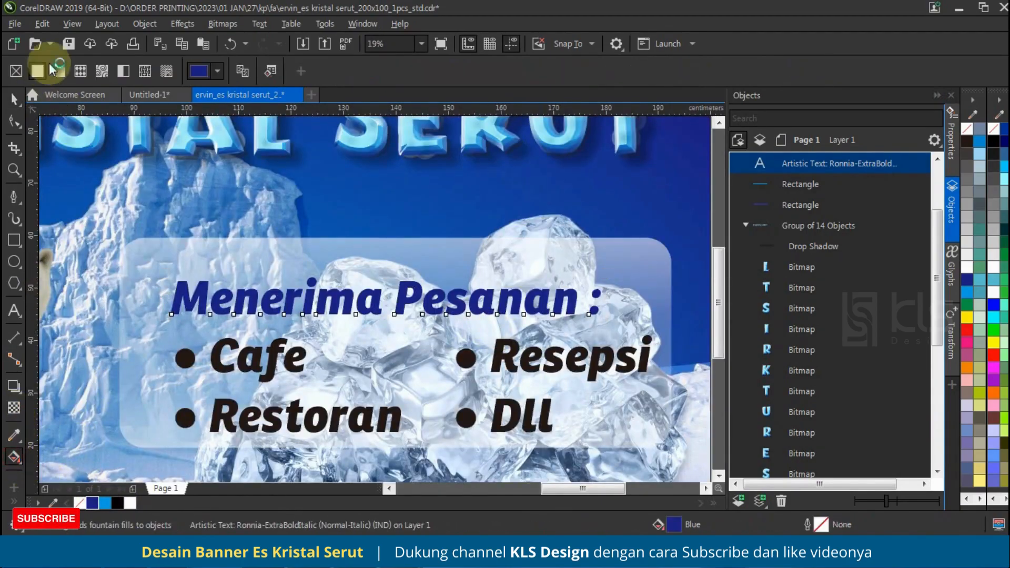
click(59, 71)
click(268, 71)
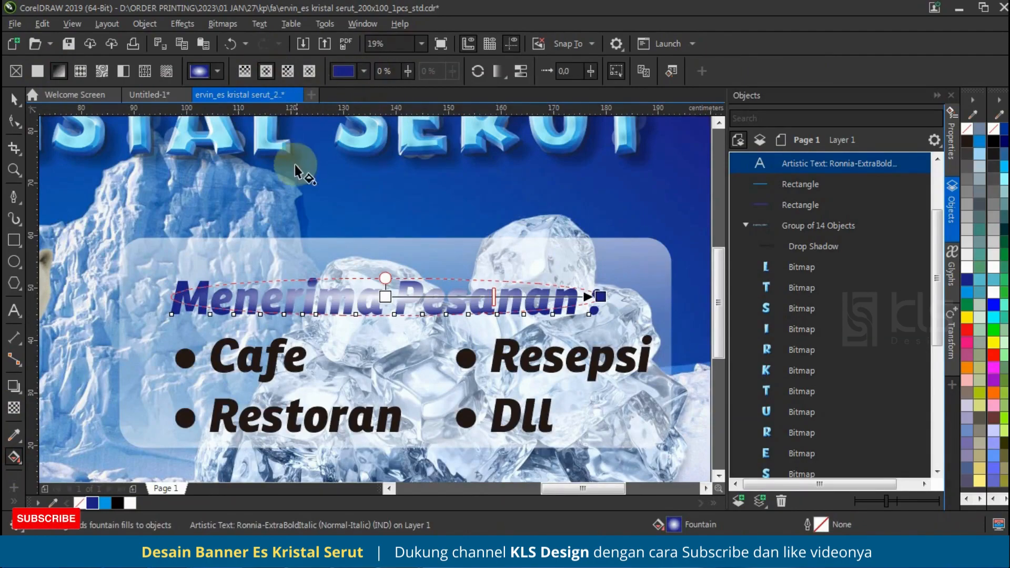
Step: Change the center color of the "Menerima Pesanan :" fountain fill to light blue and heighten its ellipse
click(386, 296)
click(105, 503)
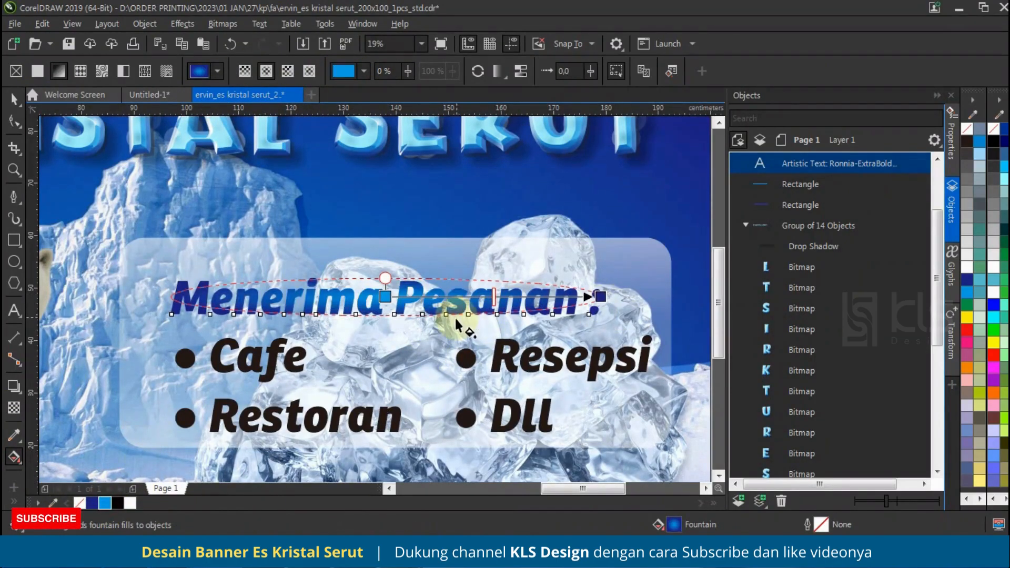
drag(386, 277, 385, 249)
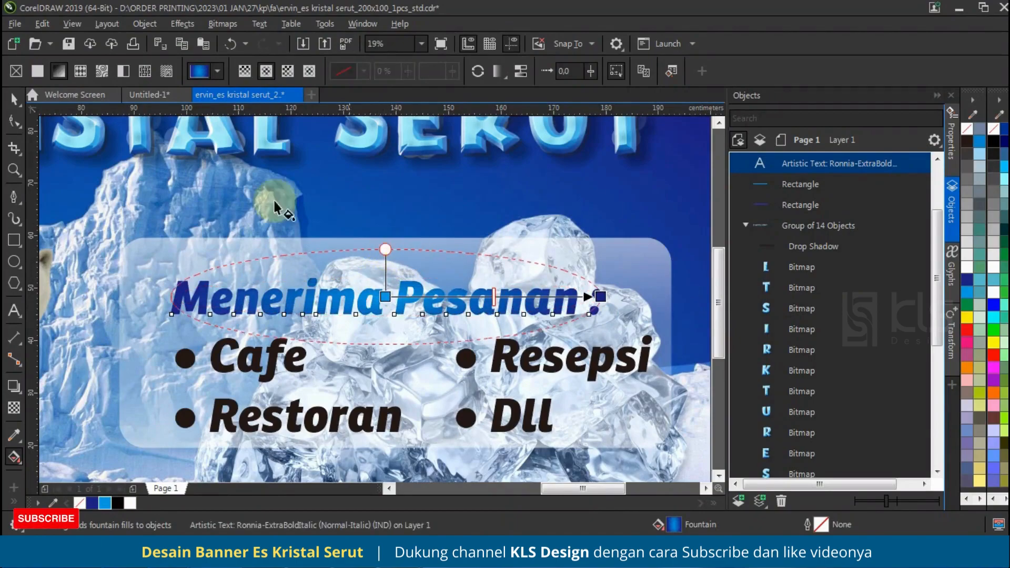
click(14, 100)
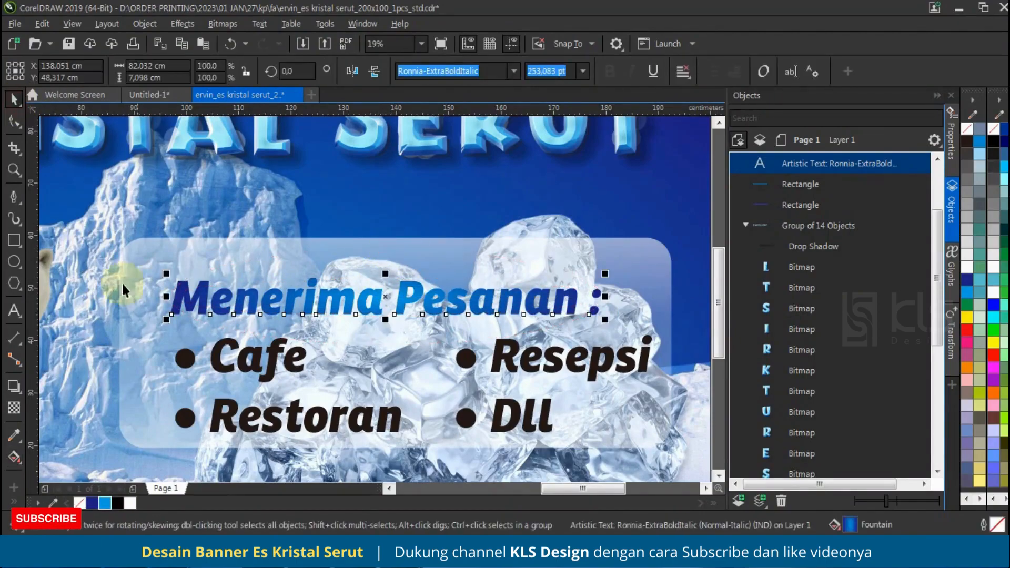
Step: Give the "Menerima Pesanan :" text a white 1.5 cm outline with round corners, behind the fill and scaling with the object
right_click(131, 502)
key(F12)
click(414, 219)
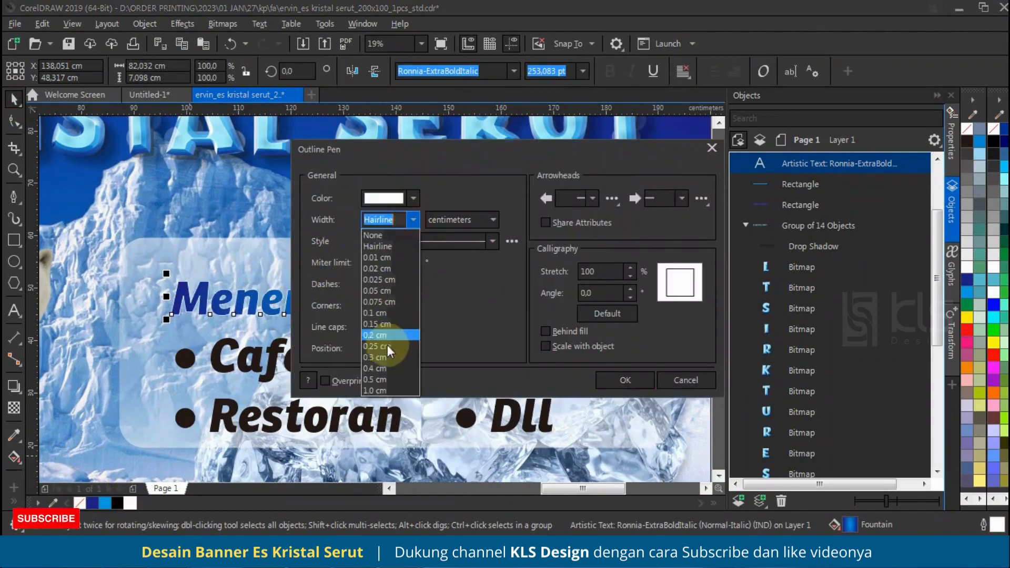
click(388, 383)
click(562, 331)
click(559, 346)
click(391, 305)
click(390, 220)
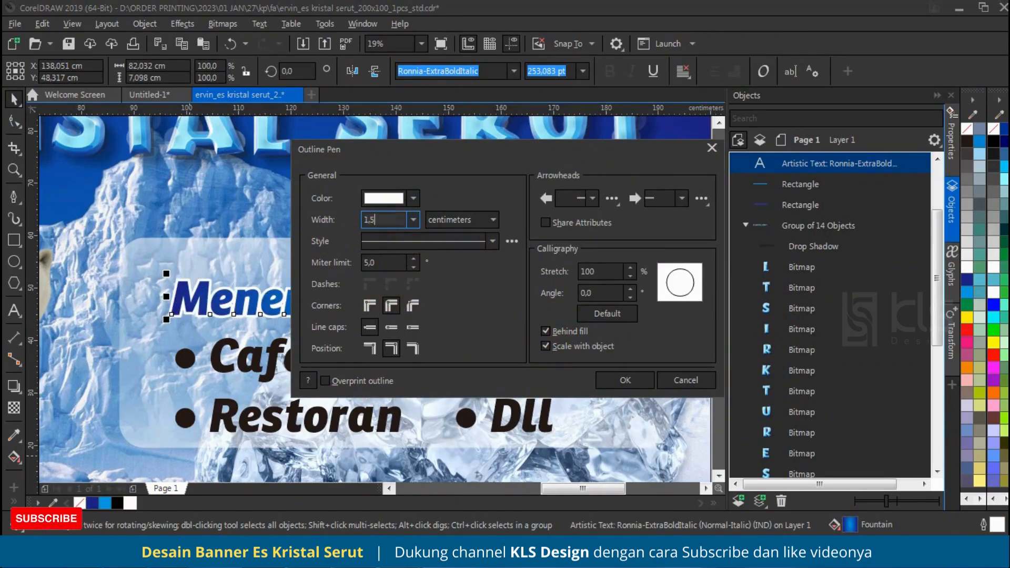
click(625, 380)
Step: Stretch the grouped white panel behind the order texts to a height of about 42.6 cm
click(521, 357)
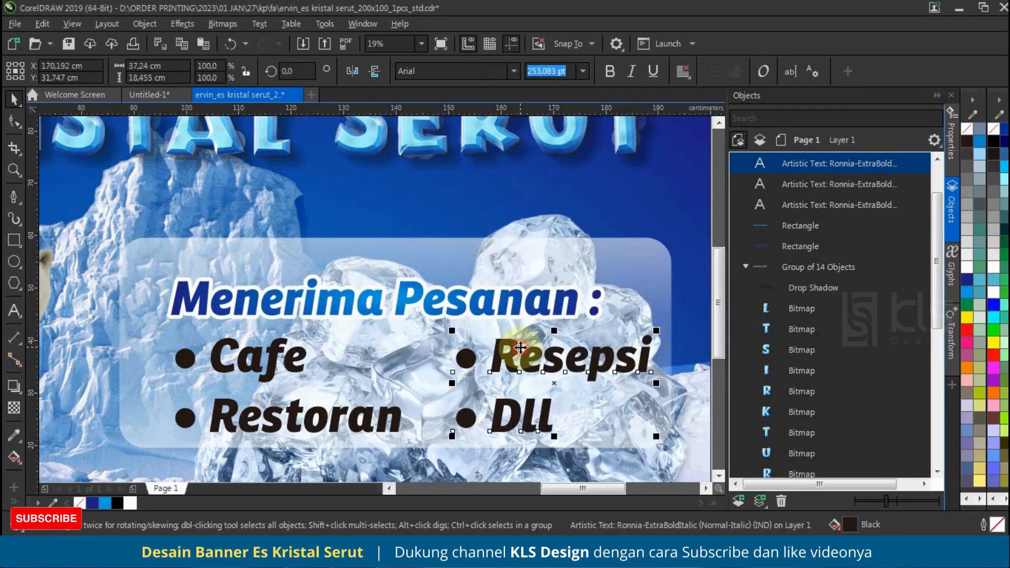
scroll(505, 300, down, 2)
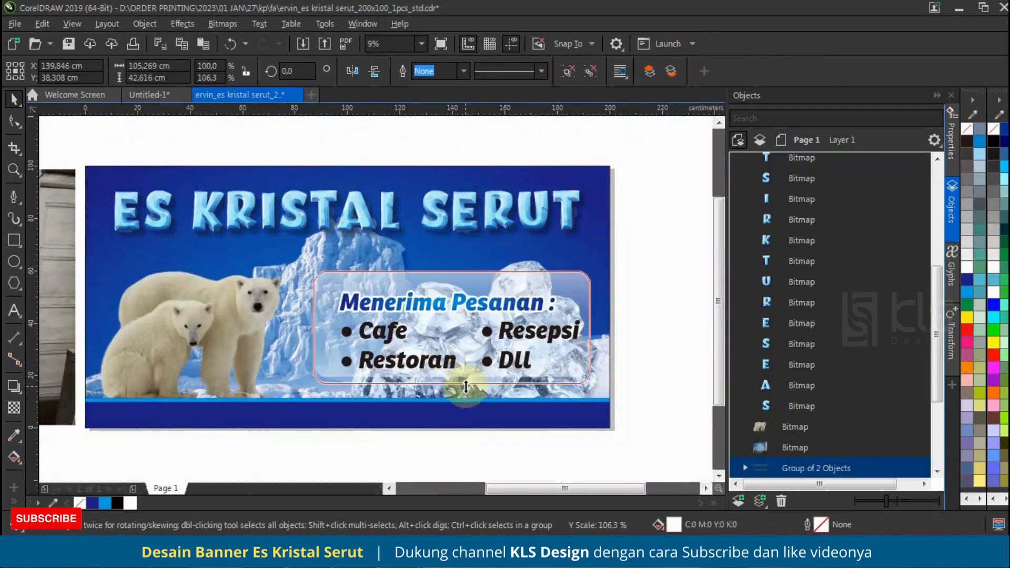
scroll(590, 332, down, 1)
key(ctrl+u)
scroll(553, 332, up, 1)
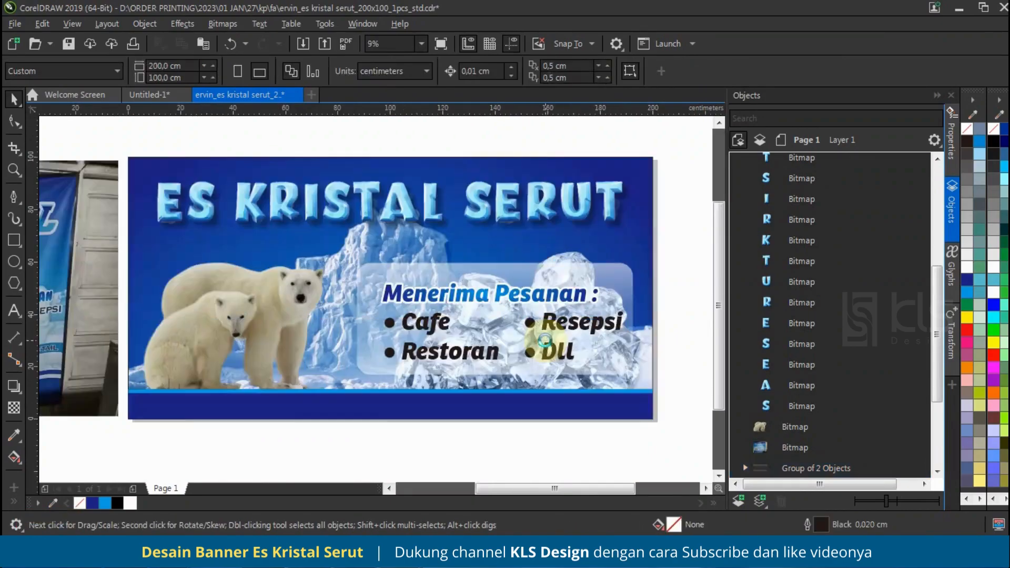
Step: Group the two bulleted order texts and give them a white hairline outline
click(558, 326)
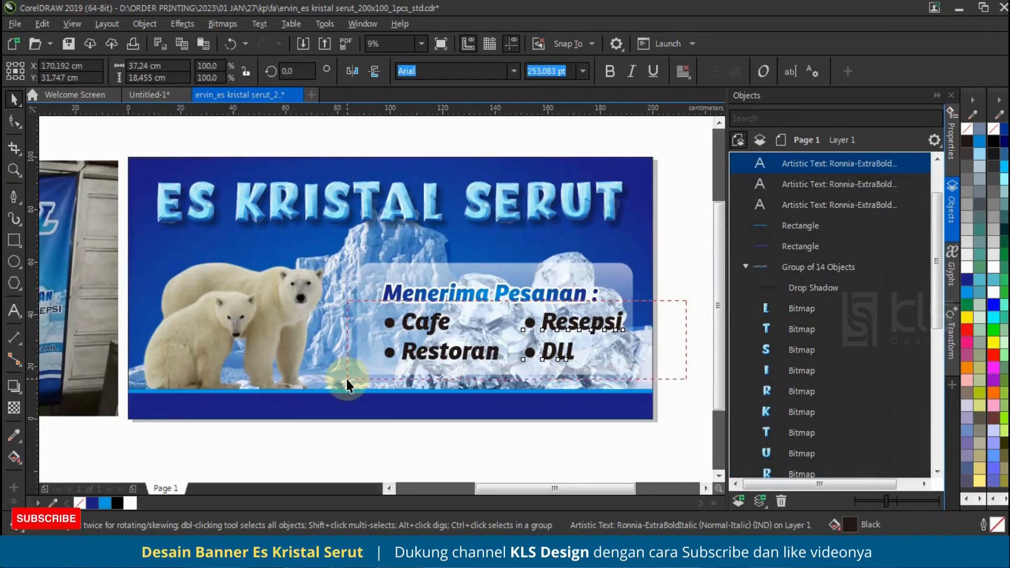
drag(346, 379, 348, 380)
key(ctrl+g)
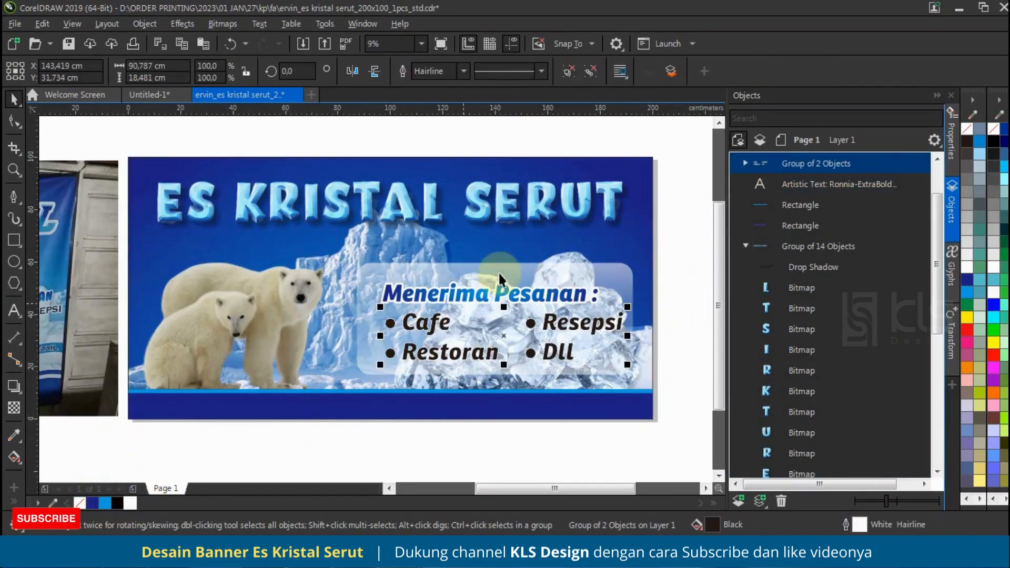
Step: Set the bulleted texts' outline to 1.5 cm with round corners, behind the fill and scaling with the object
key(F12)
drag(424, 141, 705, 166)
click(696, 241)
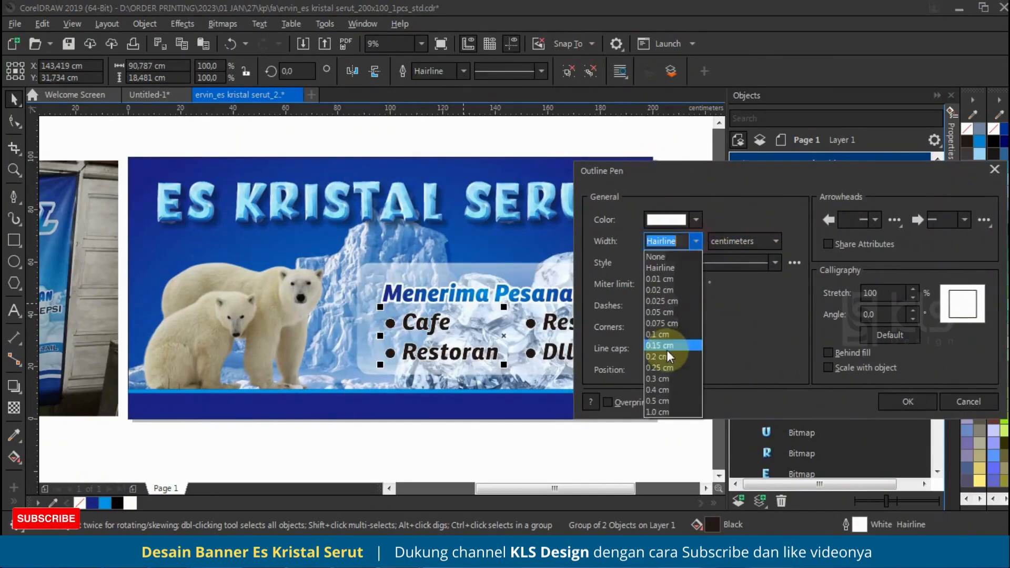
click(662, 411)
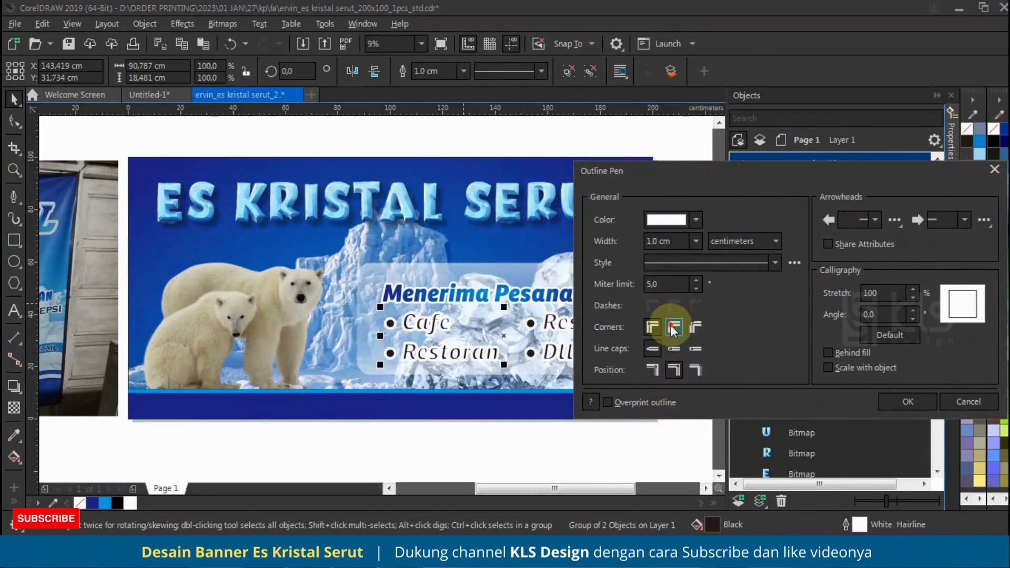
click(841, 352)
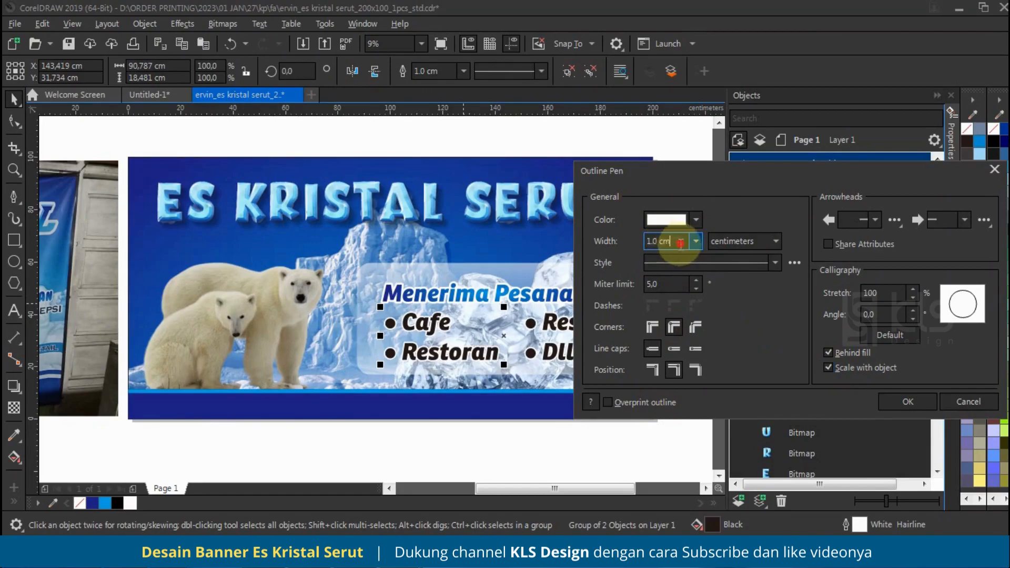
key(BackSpace)
key(BackSpace)
key(BackSpace)
key(BackSpace)
key(BackSpace)
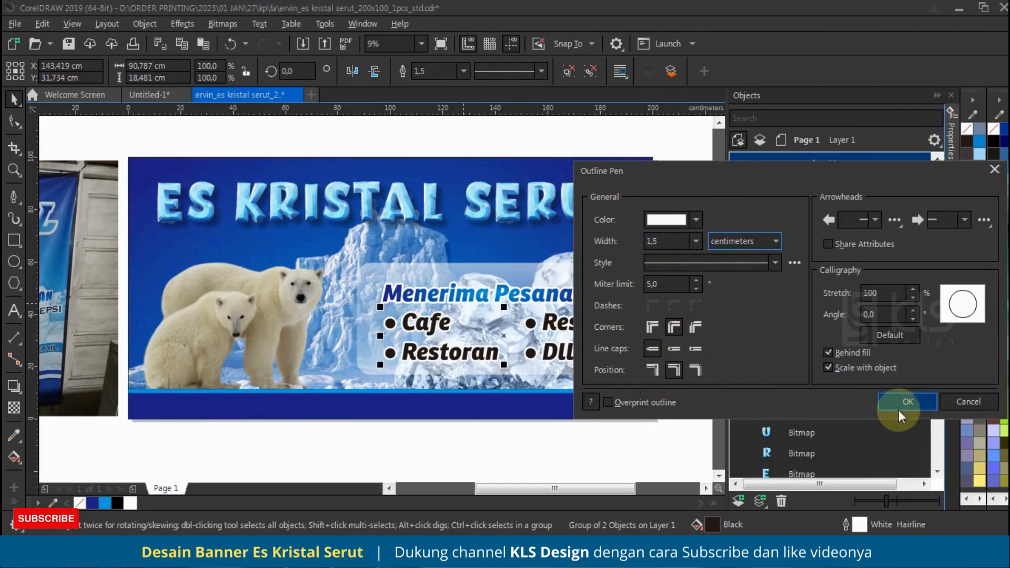
click(900, 408)
Step: Fill the grouped bulleted texts with red
click(670, 288)
click(623, 323)
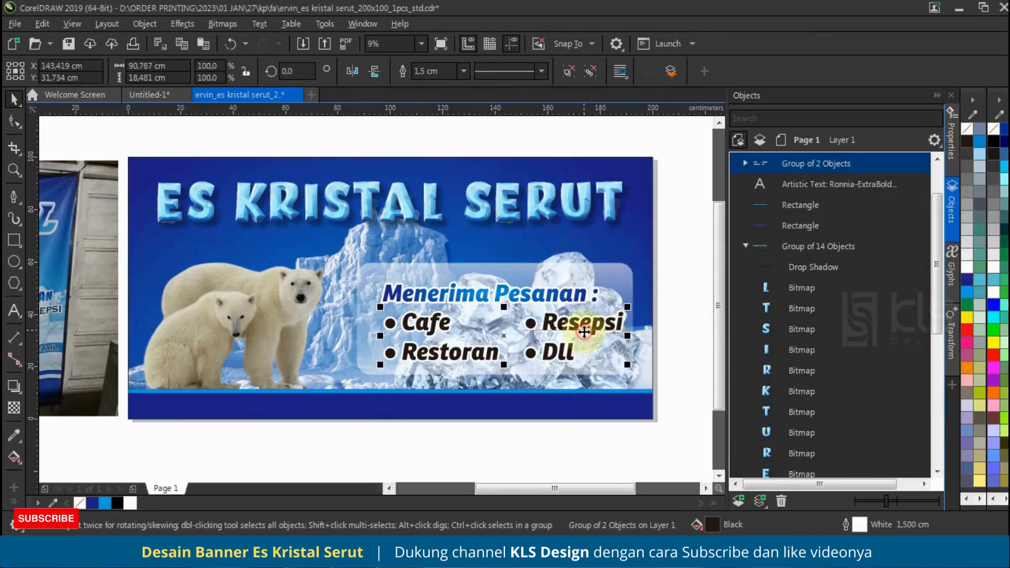
click(967, 330)
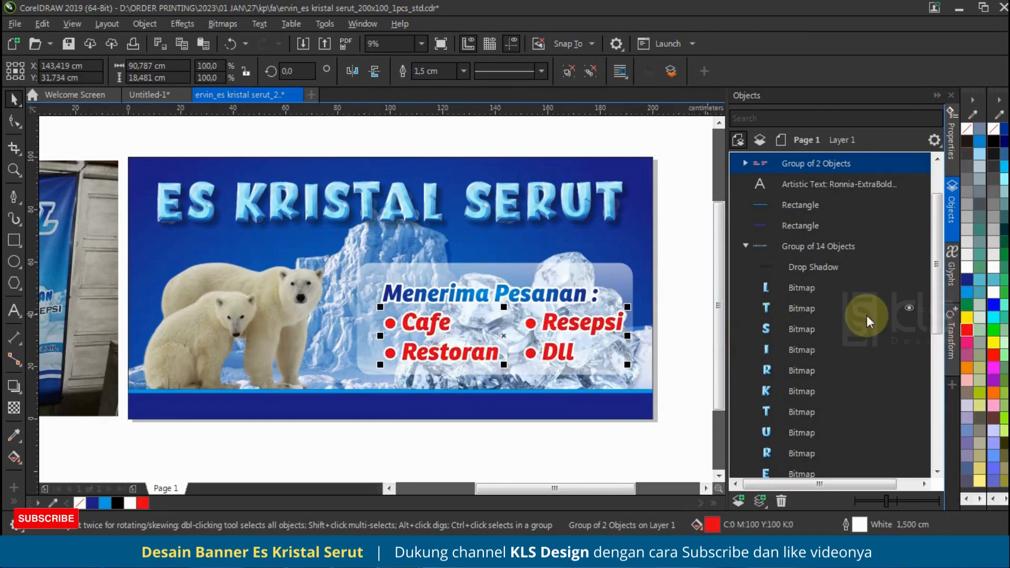
Step: Group the "Menerima Pesanan :" heading with the red bulleted texts
scroll(641, 277, down, 1)
scroll(668, 260, up, 1)
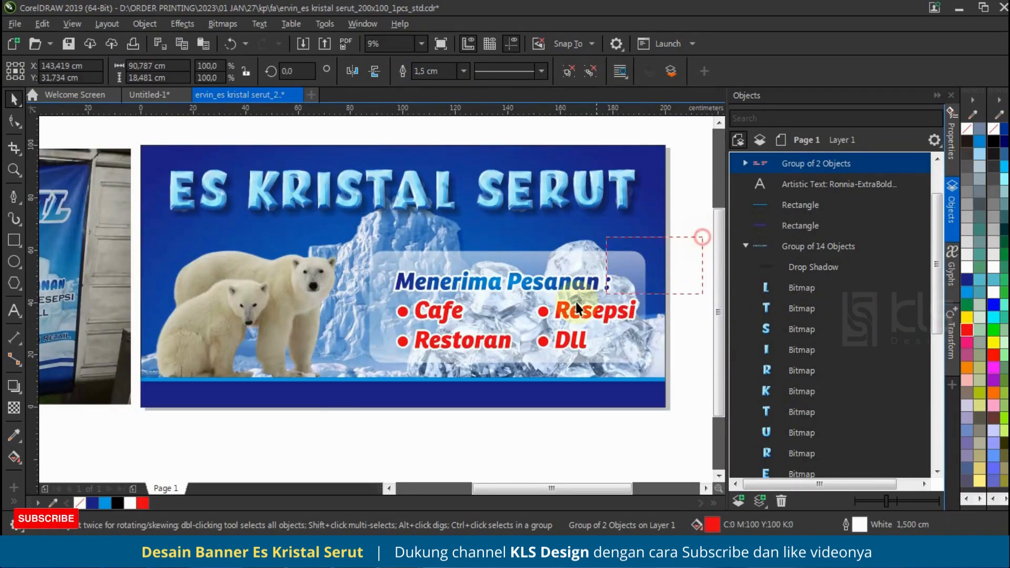
shift+click(406, 373)
shift+click(589, 270)
key(ctrl+g)
Step: Center the order text group horizontally on the white panel and move both up and slightly left on the banner
shift+click(592, 268)
key(c)
drag(615, 265, 611, 244)
scroll(598, 286, down, 1)
scroll(598, 274, up, 2)
scroll(568, 278, down, 2)
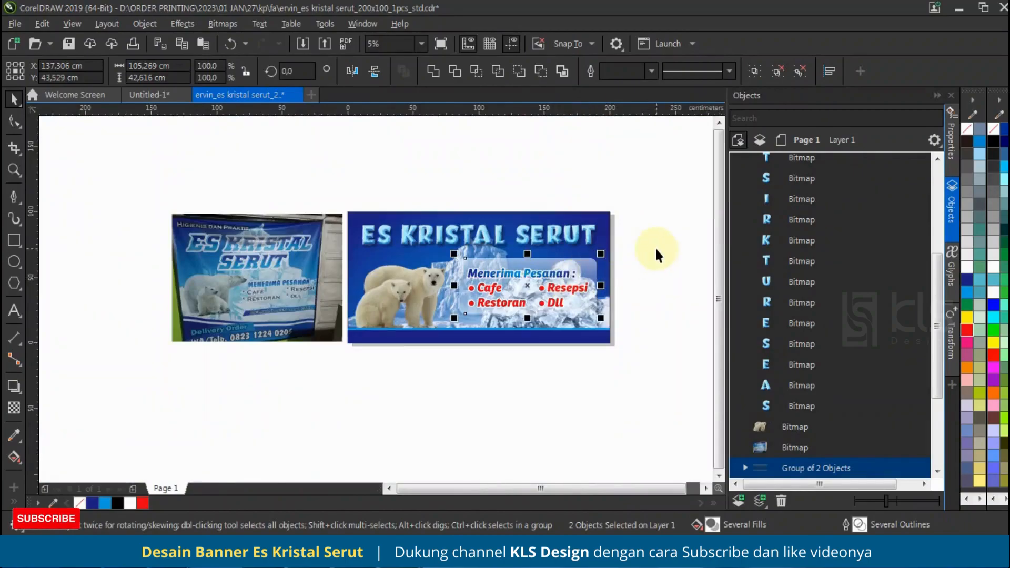
click(655, 247)
scroll(541, 302, up, 2)
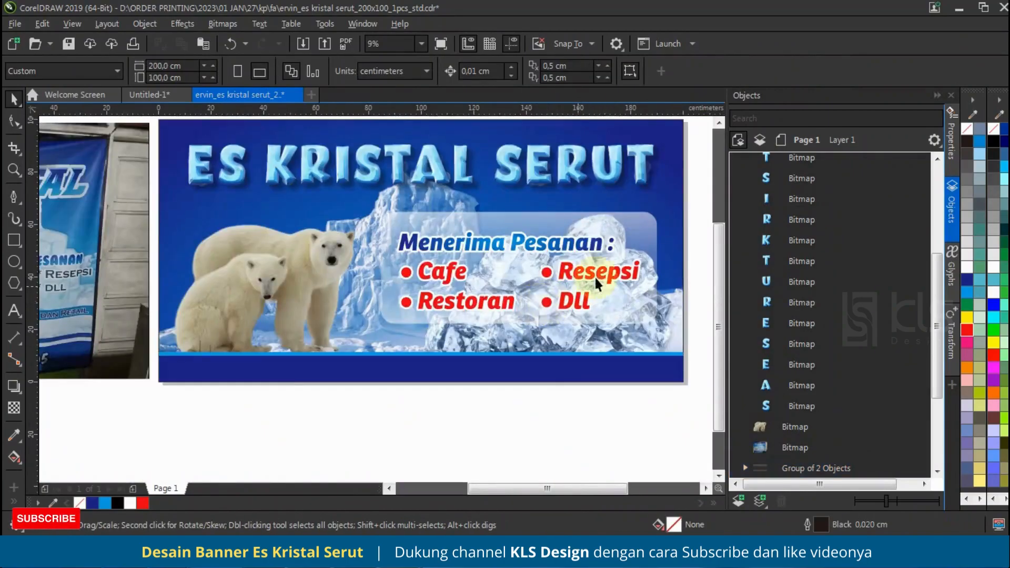
Step: Apply the Flat Bottom Right drop shadow preset to the order text group
click(623, 273)
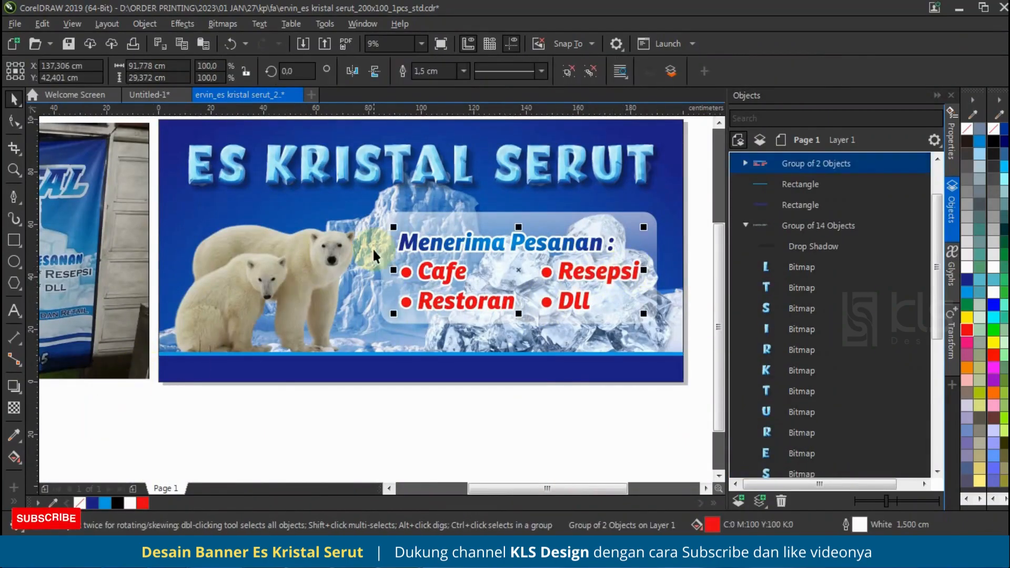
click(15, 387)
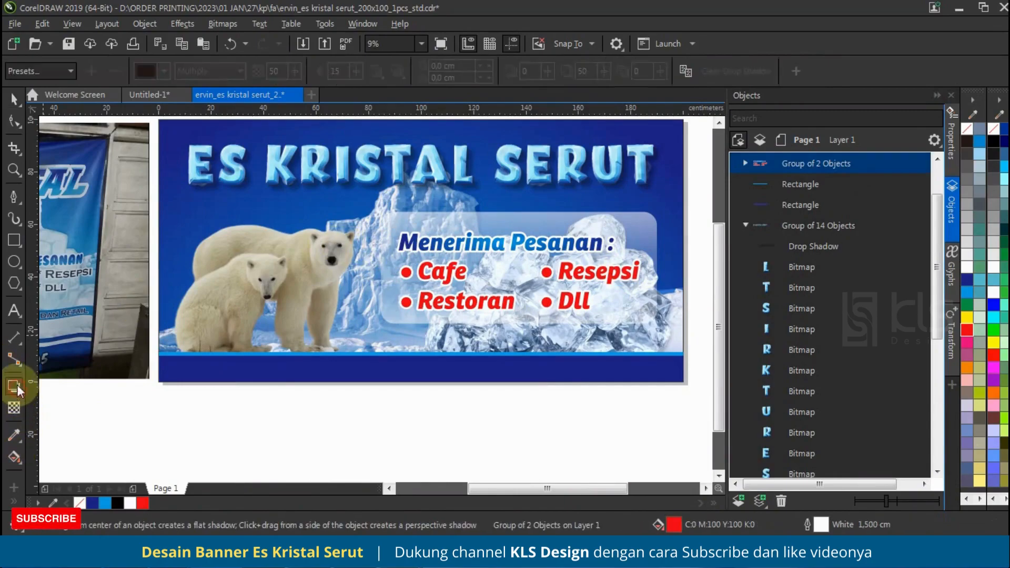
click(63, 76)
click(61, 99)
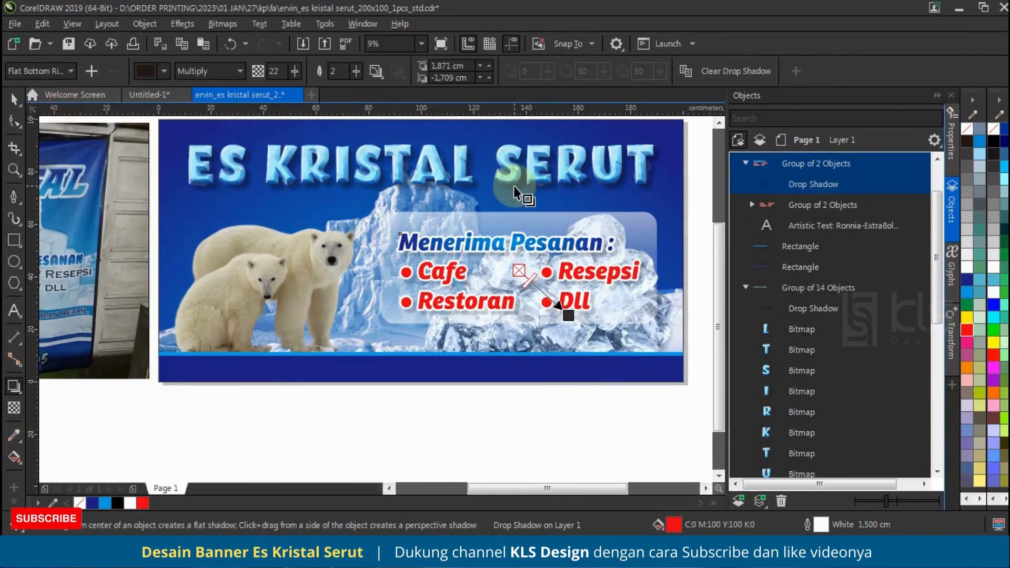
Step: Set the order text group's drop shadow to black with opacity 30 and feathering 10
click(153, 71)
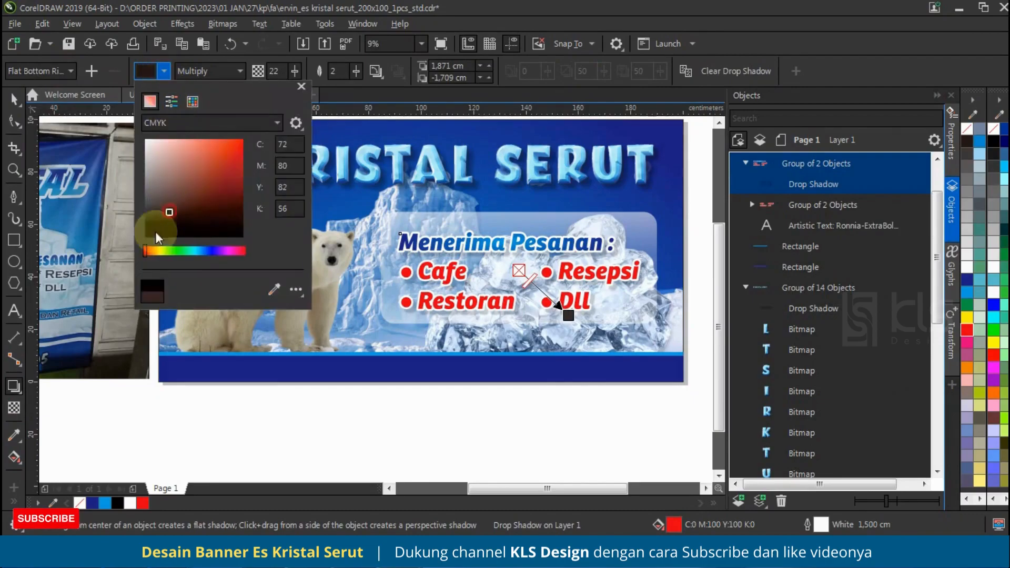
click(301, 86)
double_click(274, 71)
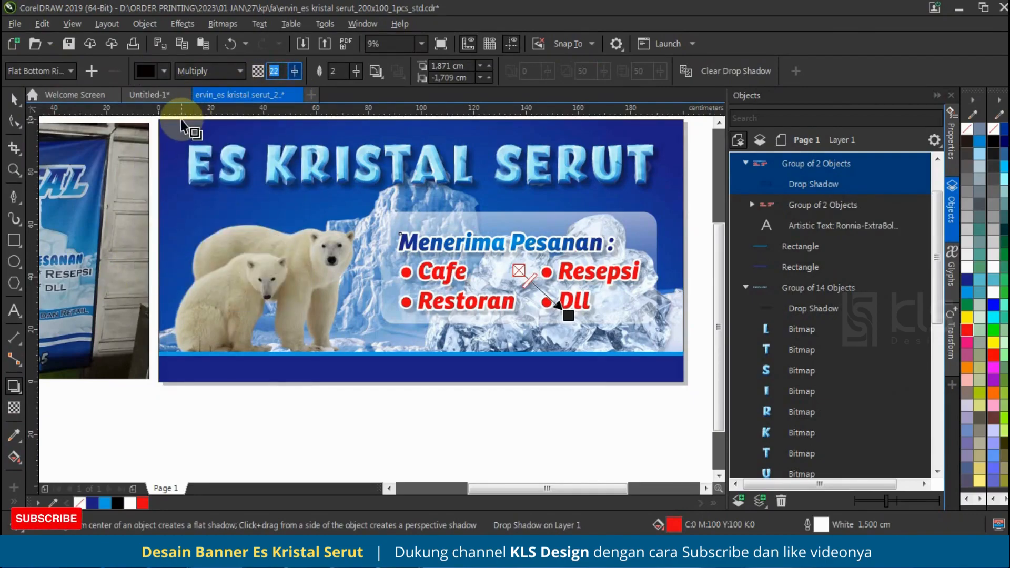
text(30)
key(Tab)
text(10)
key(Return)
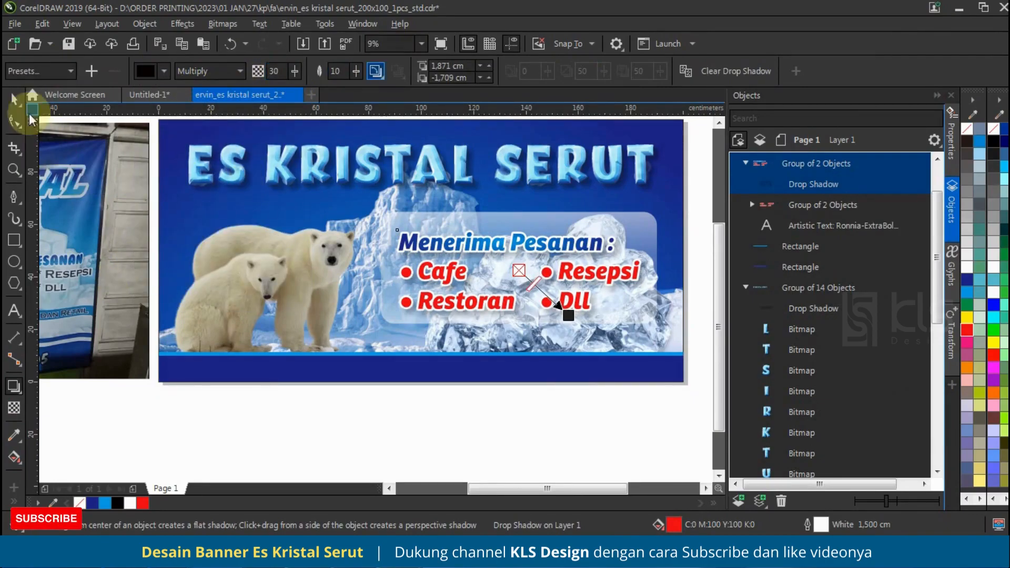
click(15, 99)
Step: Add the artistic text "Melayani Agen dan Retail" below the reference photo, enlarged to about 188 pt
scroll(583, 331, down, 2)
click(583, 330)
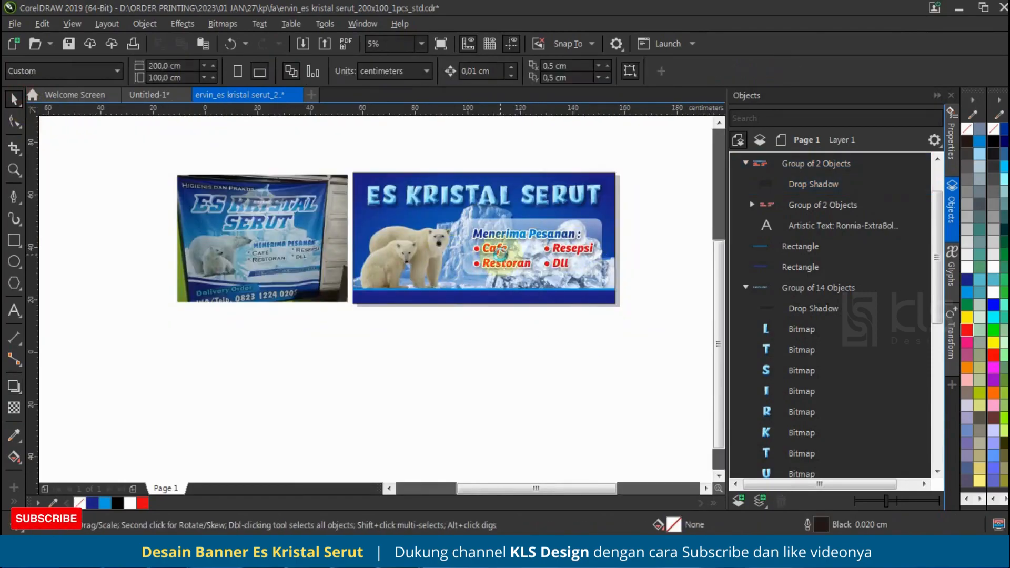
scroll(435, 263, up, 2)
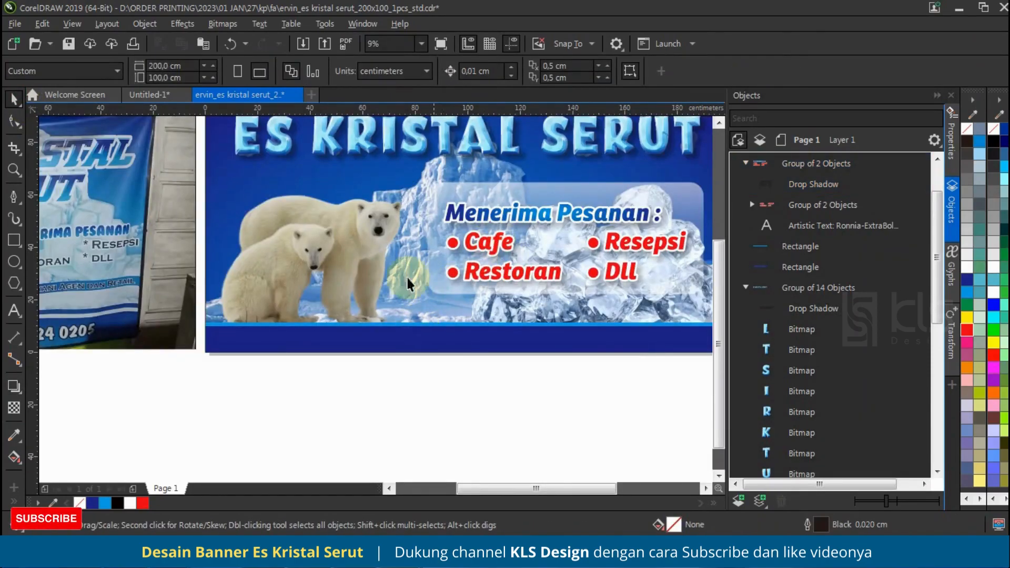
click(14, 311)
scroll(298, 341, down, 2)
scroll(298, 341, up, 2)
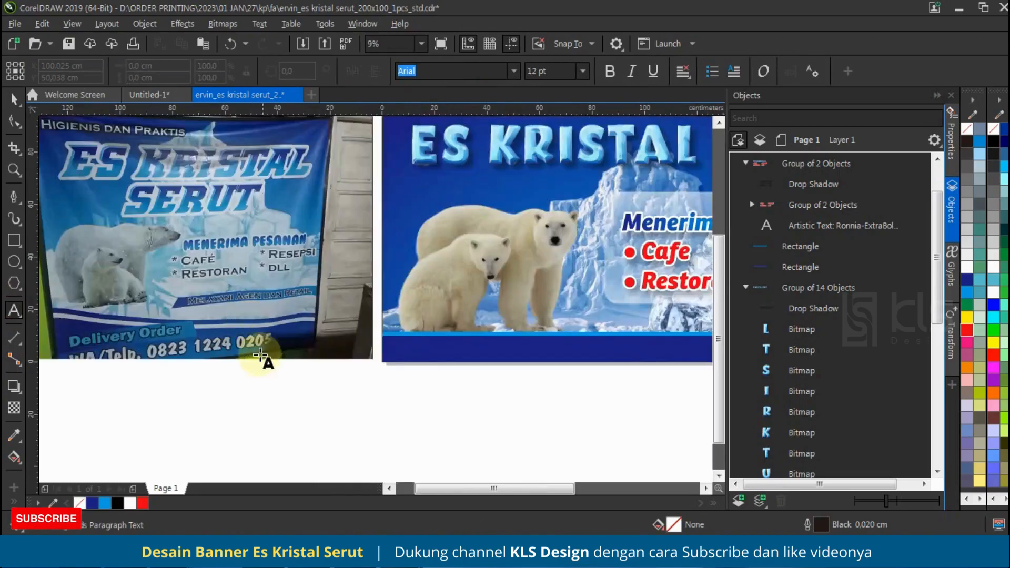
click(206, 415)
text(E)
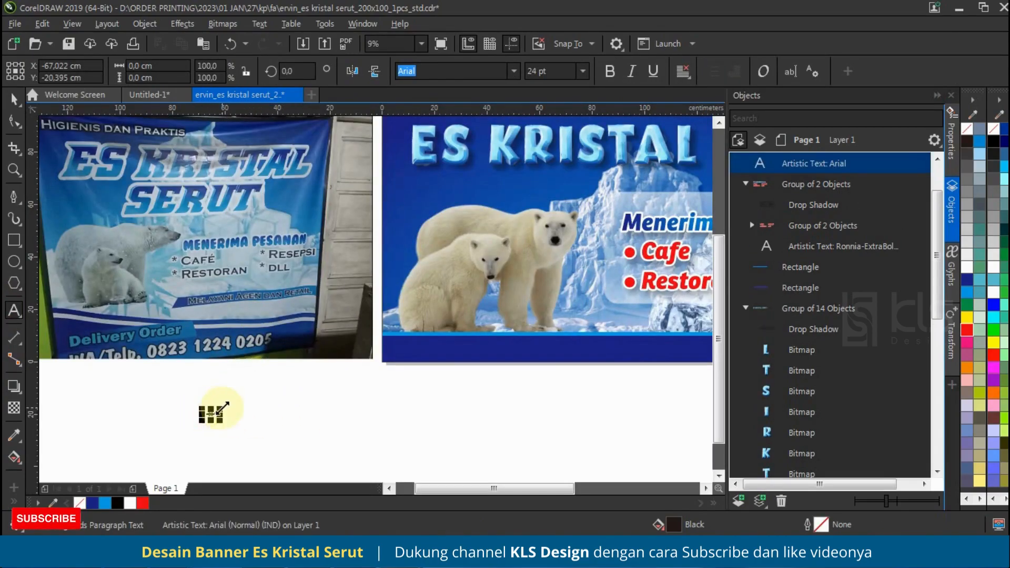
drag(221, 409, 278, 377)
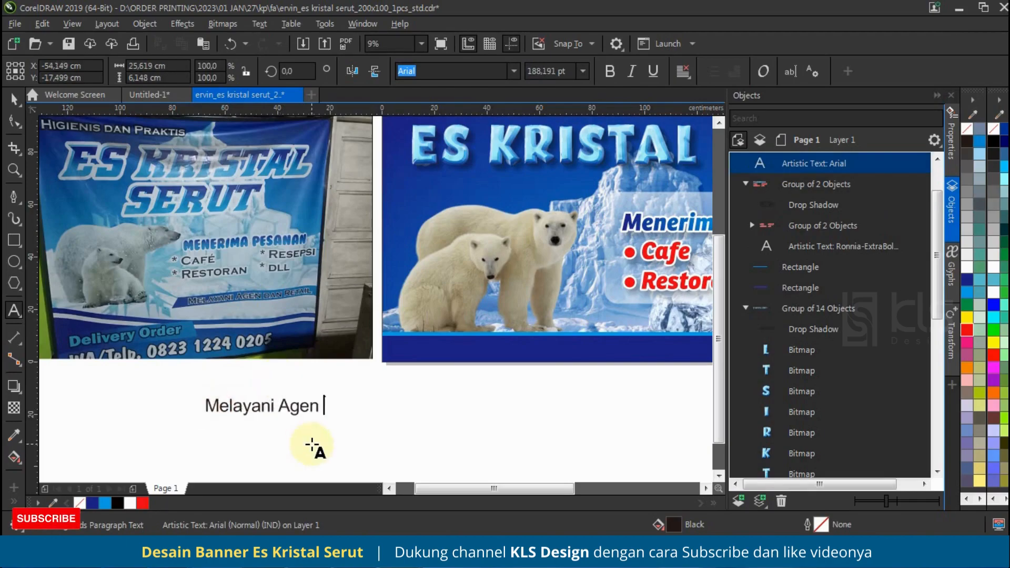
Step: Duplicate the "Melayani Agen dan Retail" text below and replace its content with "Delivery Order" and a "WA / Telp." line with the phone number
click(14, 99)
drag(372, 407, 322, 429)
right_click(321, 428)
double_click(328, 431)
text(Delivery Order)
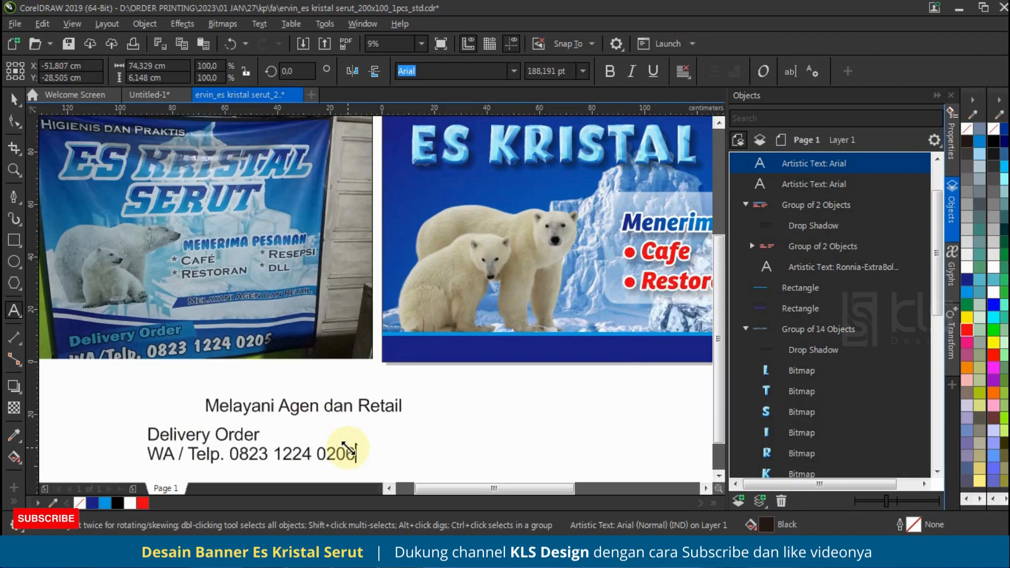
click(14, 99)
Step: Move both new texts under the banner, with "Melayani Agen dan Retail" beneath the right half of its bottom bar
scroll(254, 419, down, 2)
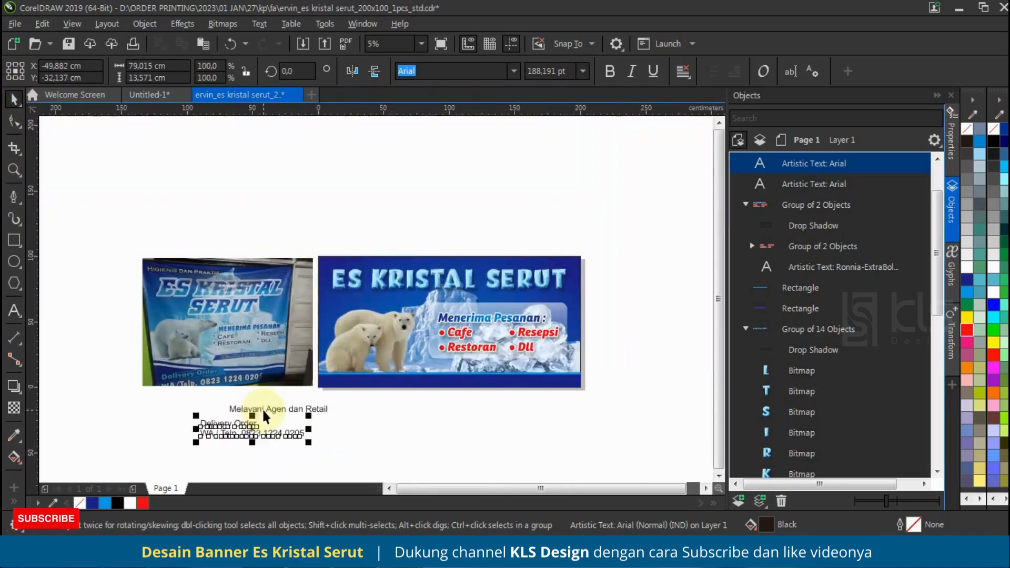
click(347, 405)
drag(158, 470, 158, 466)
drag(264, 412, 513, 406)
click(647, 394)
scroll(605, 396, up, 2)
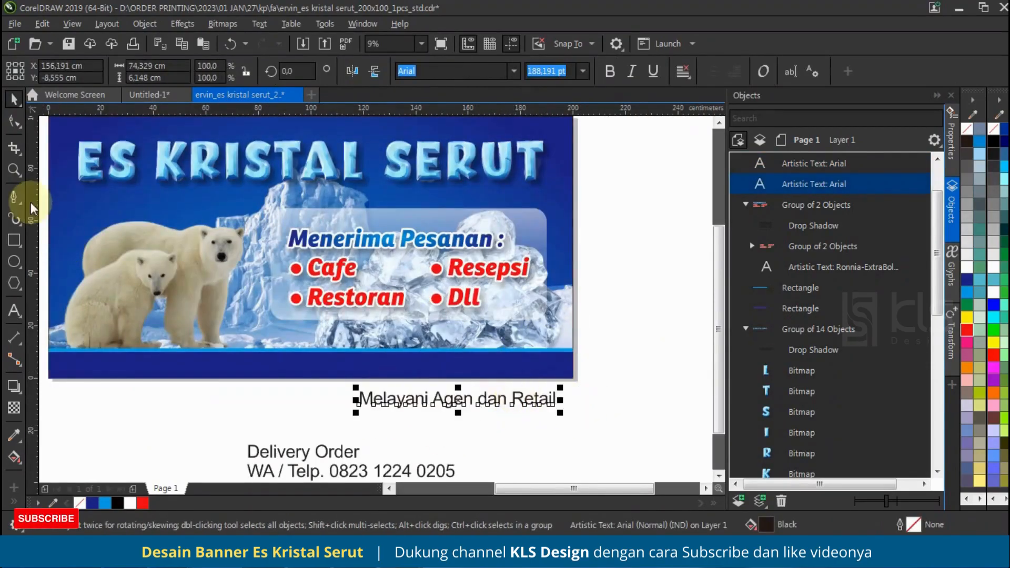
Step: Move the white panel and the order texts together about 3 cm up on the banner
drag(614, 184, 245, 346)
scroll(465, 215, up, 2)
scroll(465, 216, down, 4)
scroll(443, 256, up, 1)
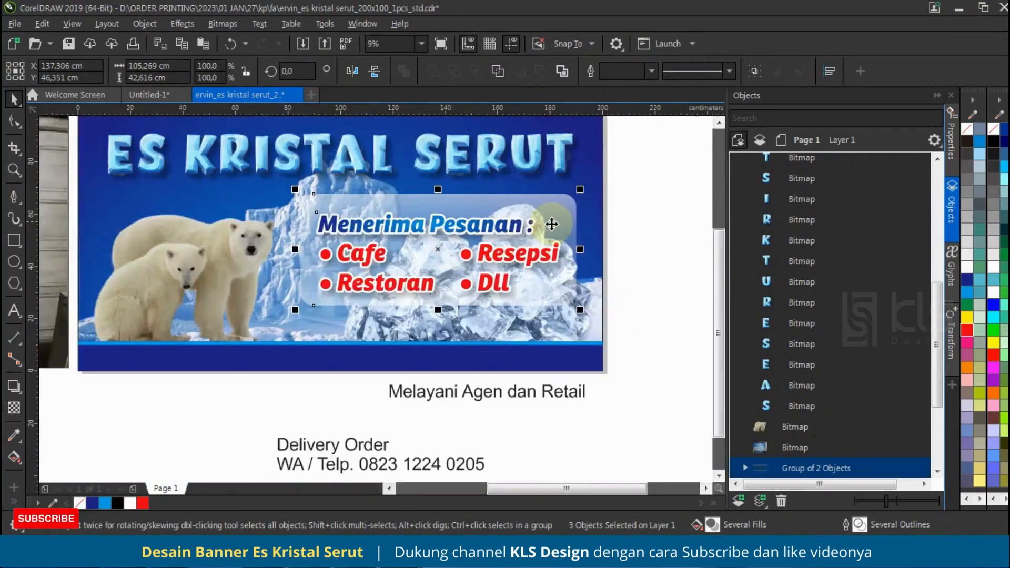
click(655, 299)
Step: Draw a cyan bar about 104 × 12 cm at the banner's lower right edge, with fully rounded left corners and no outline
click(14, 239)
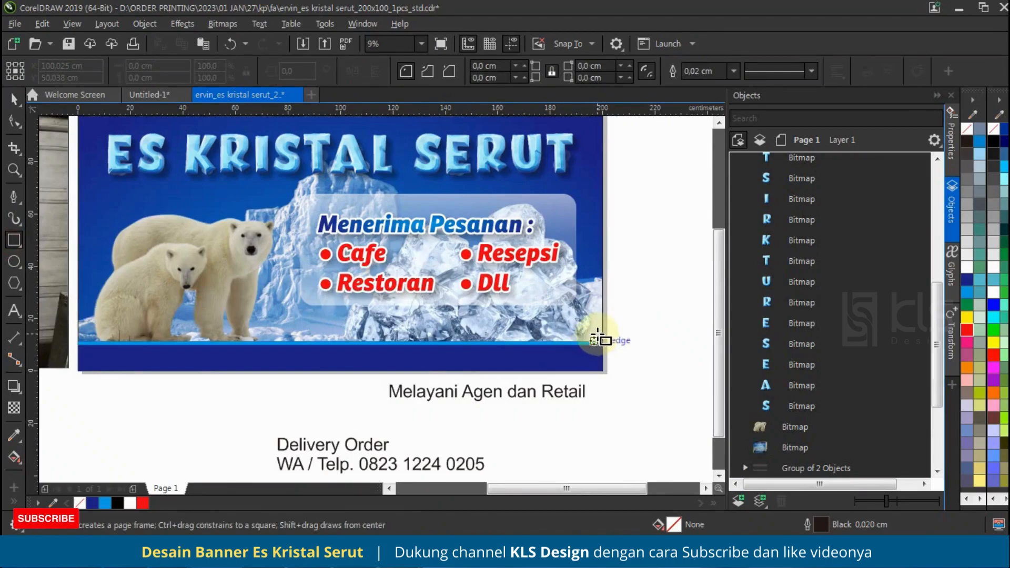
mouse_move(602, 327)
mouse_down()
mouse_move(331, 359)
mouse_move(348, 360)
mouse_up()
key(F10)
click(12, 98)
click(105, 503)
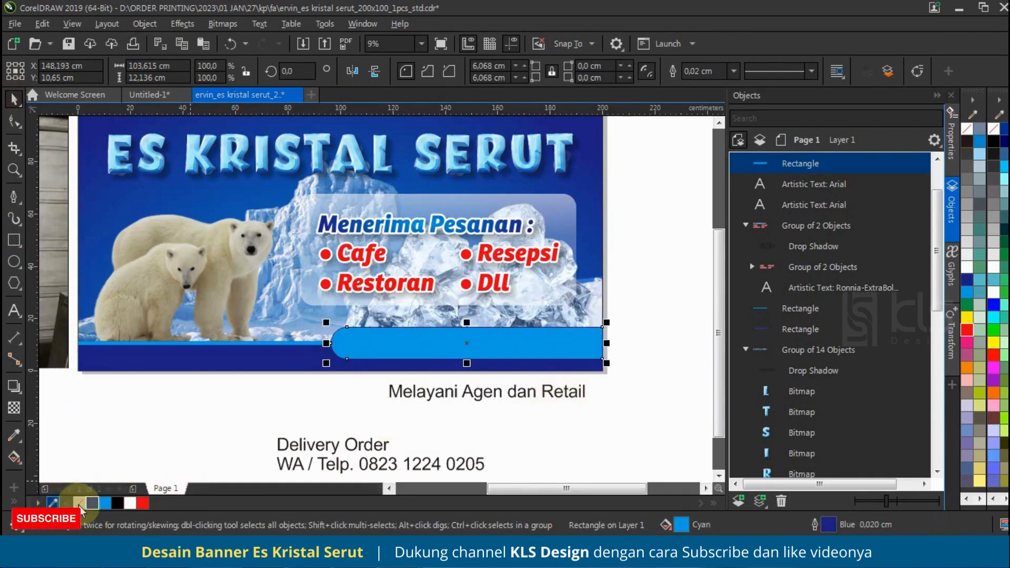
click(500, 401)
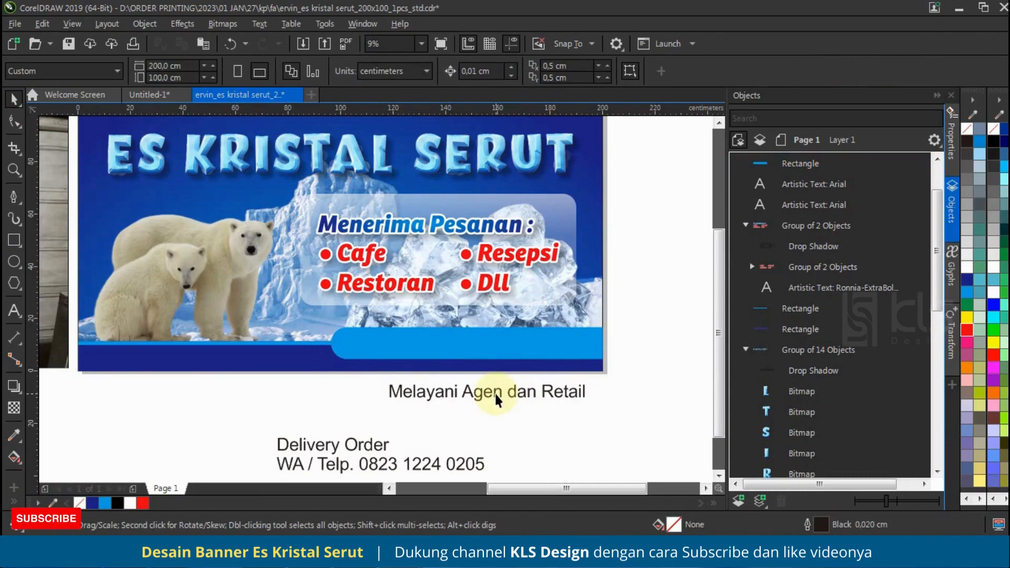
Step: Center the "Melayani Agen dan Retail" text on the rounded cyan bar and enlarge it to about 211 pt
click(497, 400)
shift+click(516, 352)
key(c)
key(e)
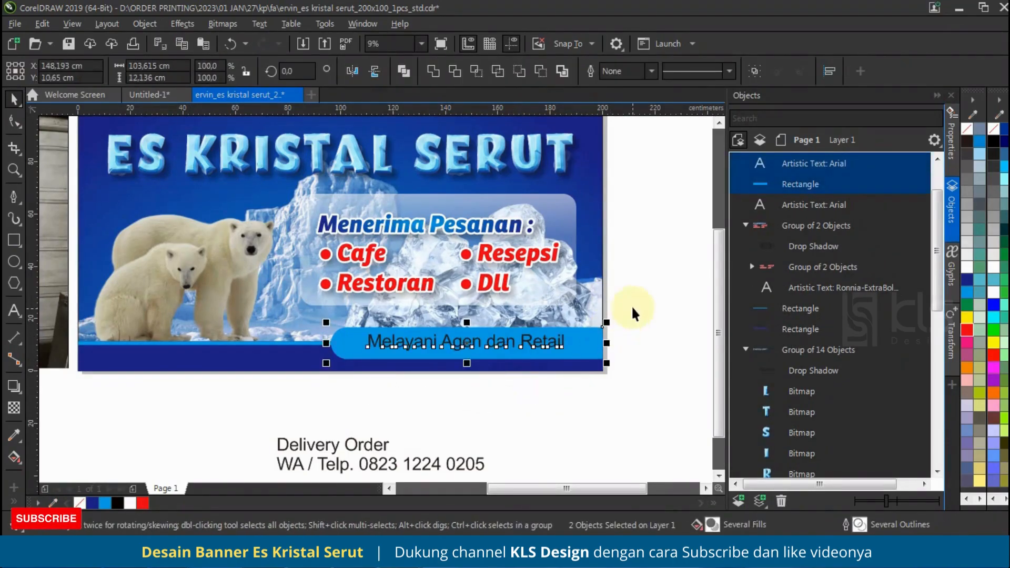
click(530, 339)
drag(570, 357, 593, 343)
key(ctrl+z)
key(Escape)
click(573, 340)
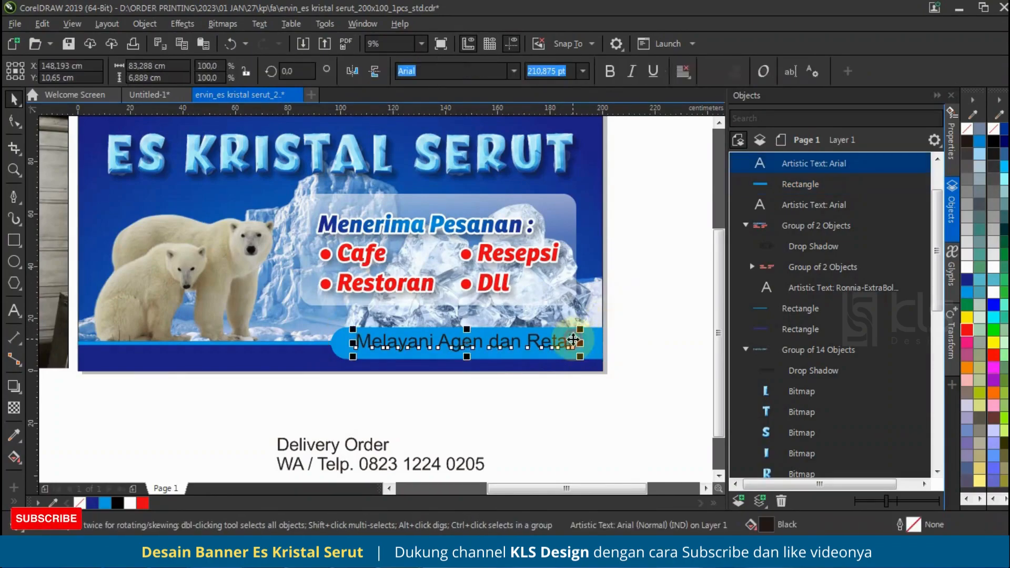
Step: Center-align the "Melayani Agen dan Retail" text, set its font to Poppins ExtraBold and reduce it to about 186 pt
click(683, 71)
click(708, 112)
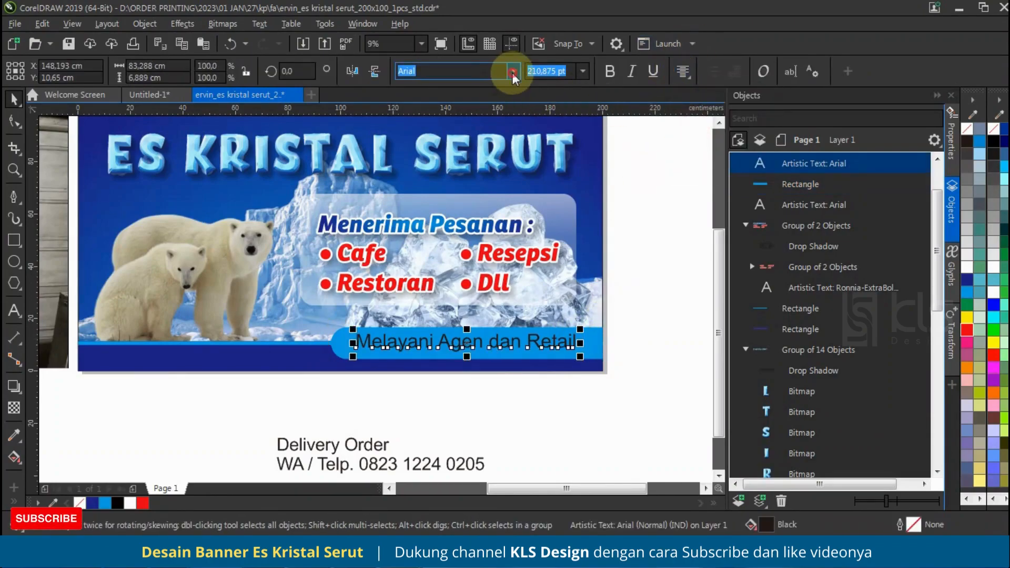
click(513, 72)
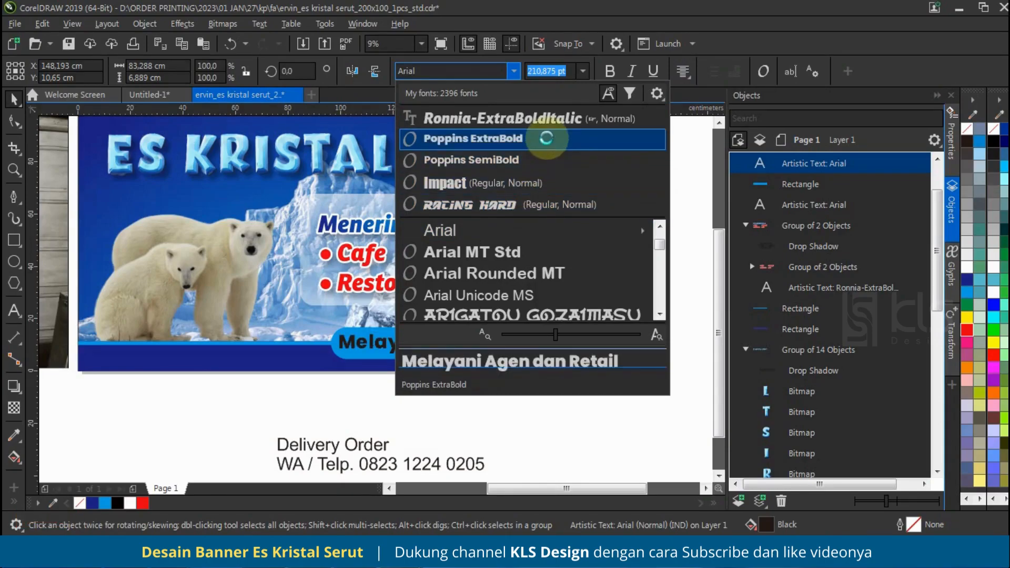
click(546, 138)
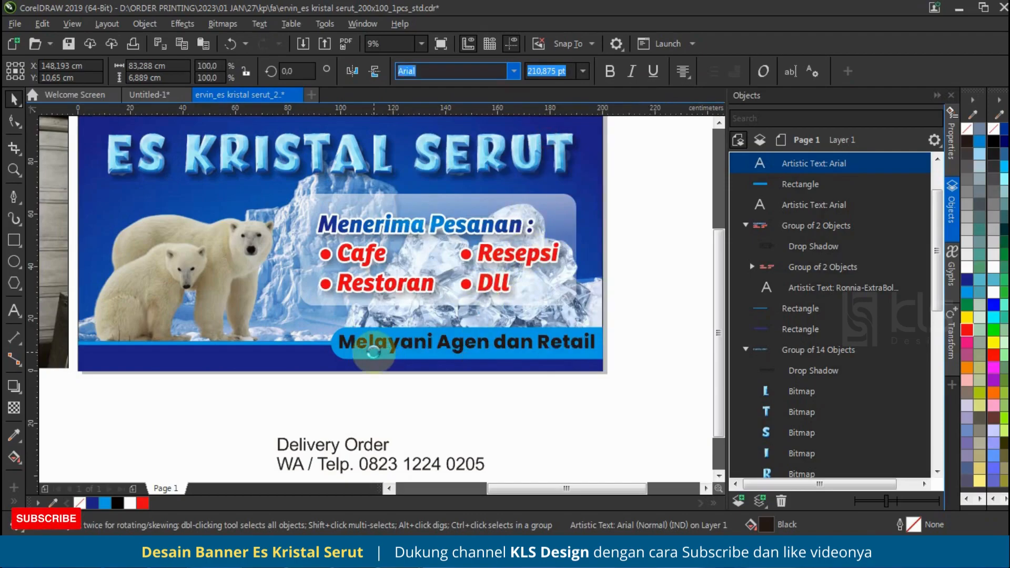
mouse_move(600, 322)
mouse_down()
mouse_move(582, 305)
mouse_move(589, 337)
mouse_move(584, 329)
mouse_up()
scroll(584, 329, up, 2)
click(679, 307)
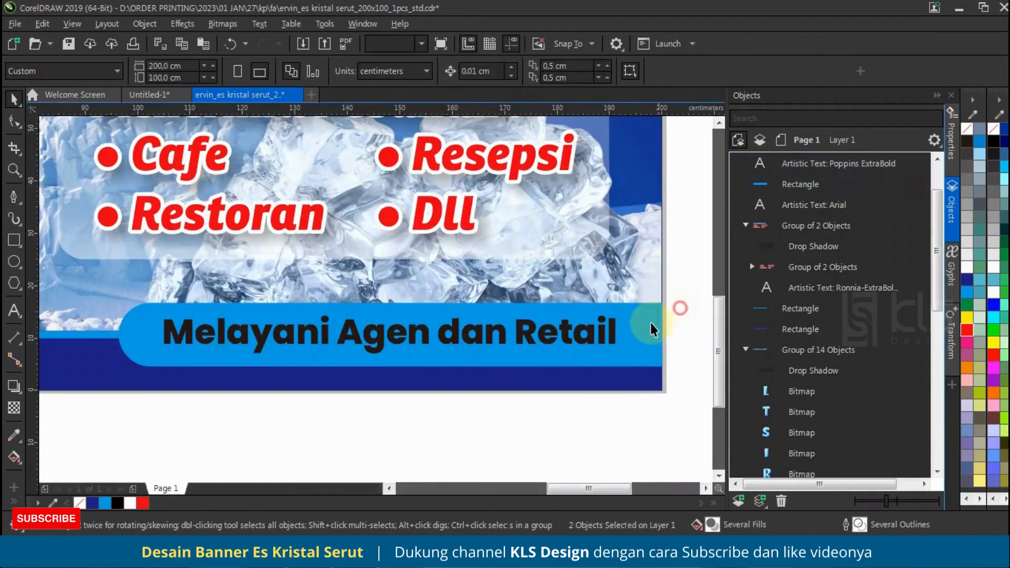
Step: Give the "Melayani Agen dan Retail" text a rich black fill and a white outline
scroll(439, 314, up, 3)
click(440, 314)
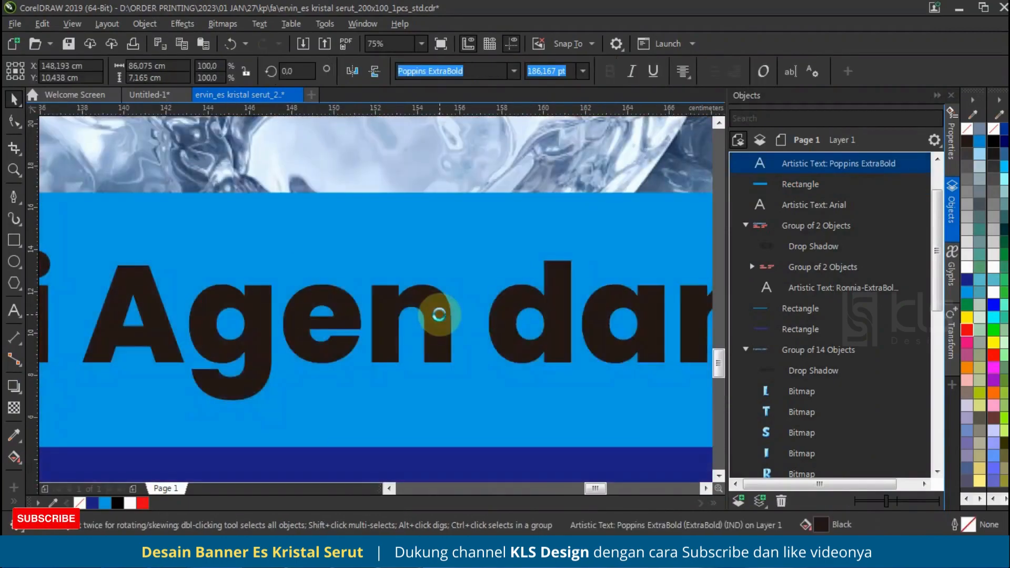
scroll(439, 316, down, 5)
scroll(368, 342, down, 1)
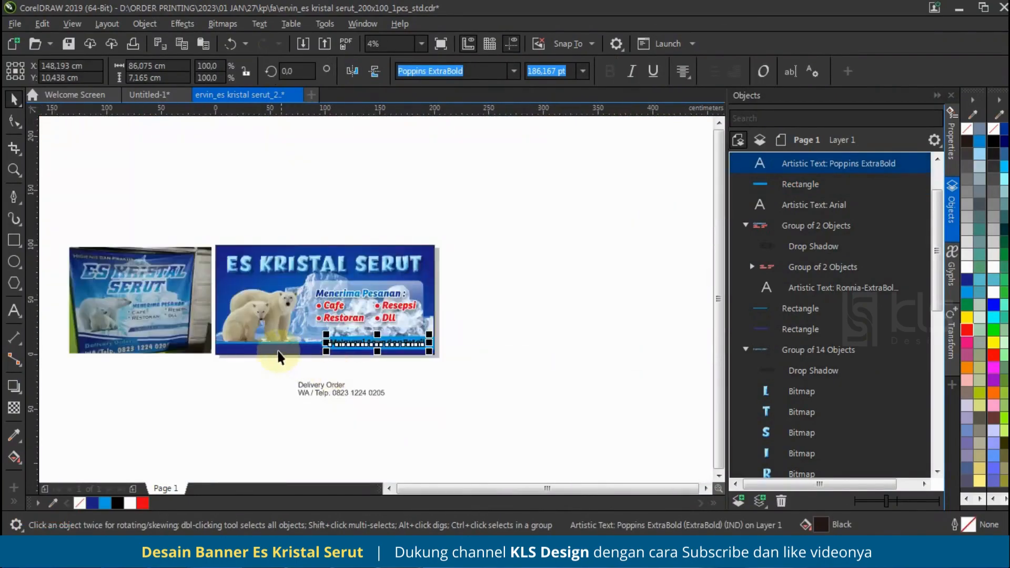
scroll(273, 348, up, 1)
double_click(123, 503)
key(Escape)
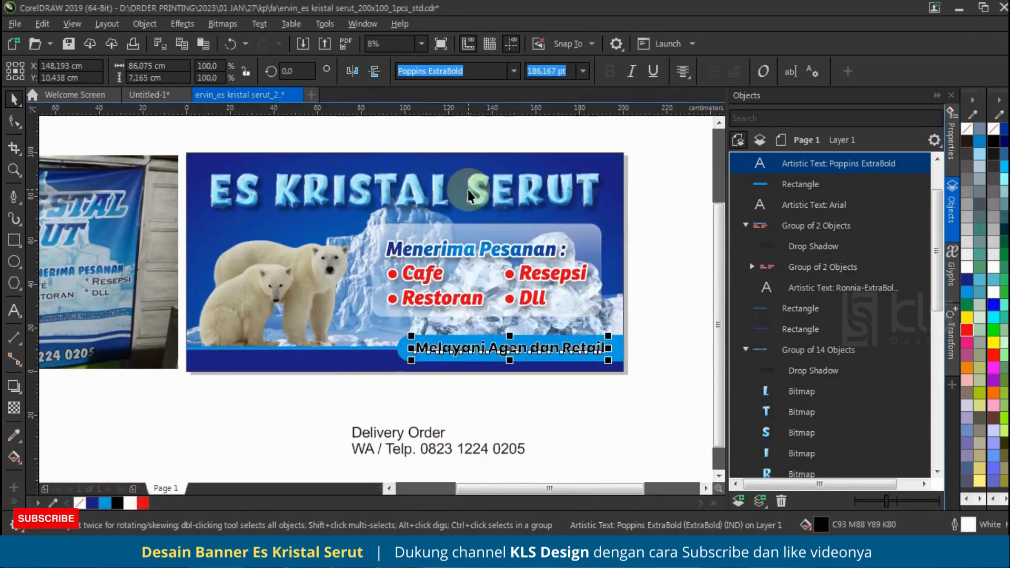
Step: Set the tagline's white outline to 1.0 cm with rounded corners, placed behind the fill and scaling with the object
key(F12)
click(414, 220)
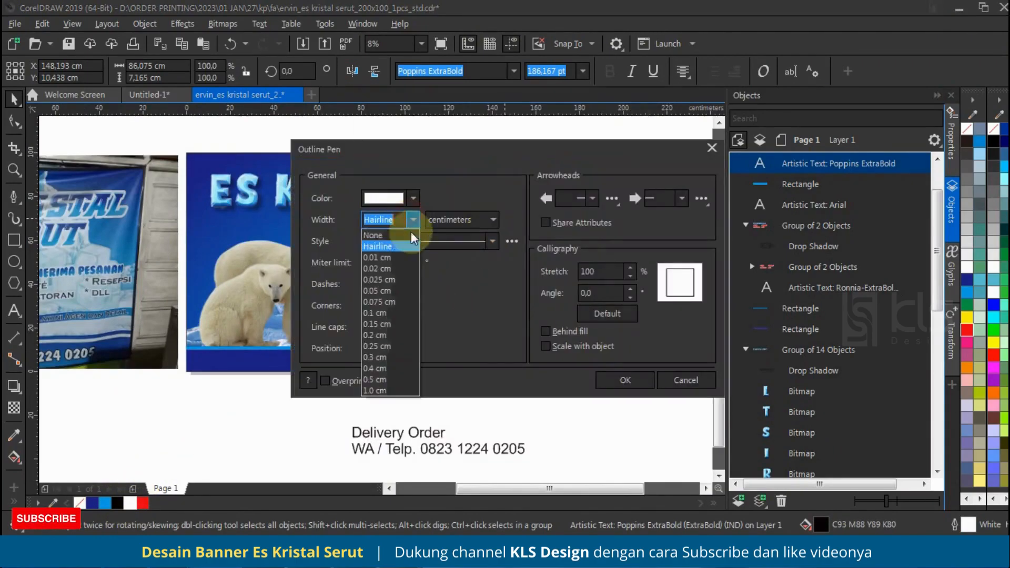
click(382, 390)
click(392, 305)
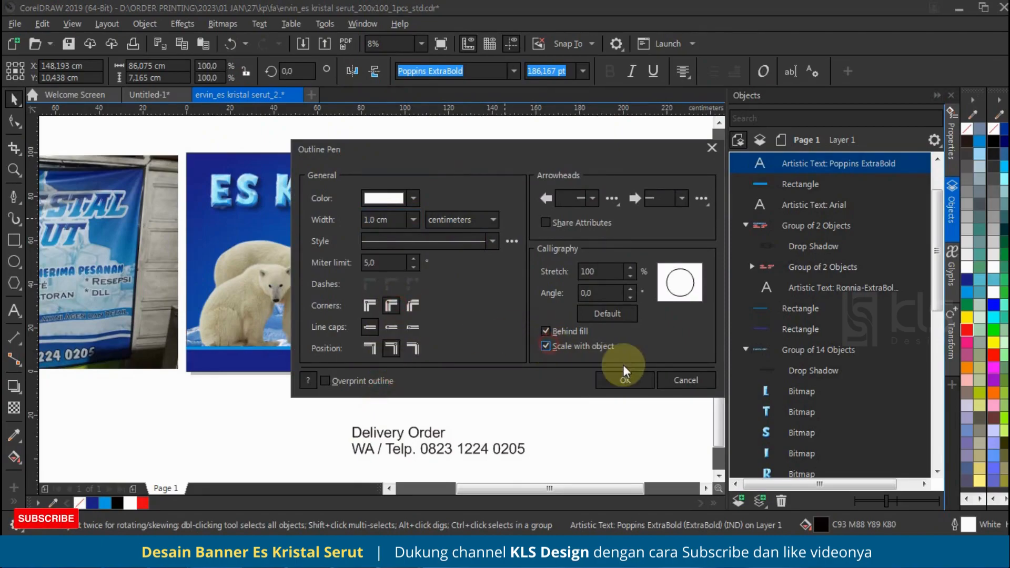
click(625, 380)
click(577, 401)
scroll(505, 394, down, 2)
scroll(475, 404, up, 2)
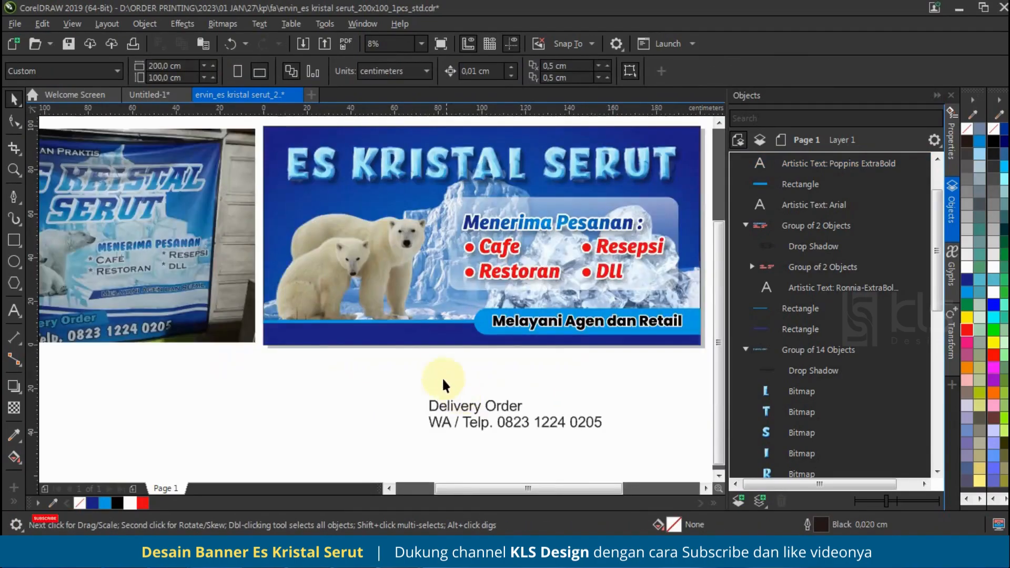
Step: Move the "Delivery Order" and "WA / Telp." text block onto the left part of the banner's dark blue bottom bar
double_click(480, 409)
click(13, 98)
click(513, 413)
mouse_move(498, 409)
mouse_down()
mouse_move(338, 331)
mouse_move(342, 339)
mouse_up()
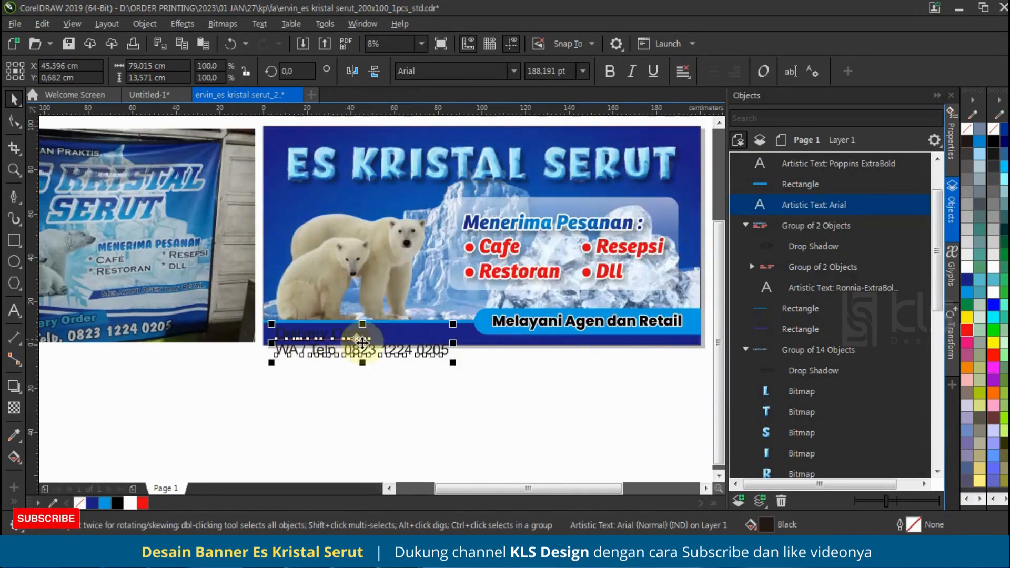
Step: Break the contact text block apart into separate lines and make the "Delivery Order" line bold and yellow
scroll(363, 342, down, 2)
scroll(347, 368, up, 4)
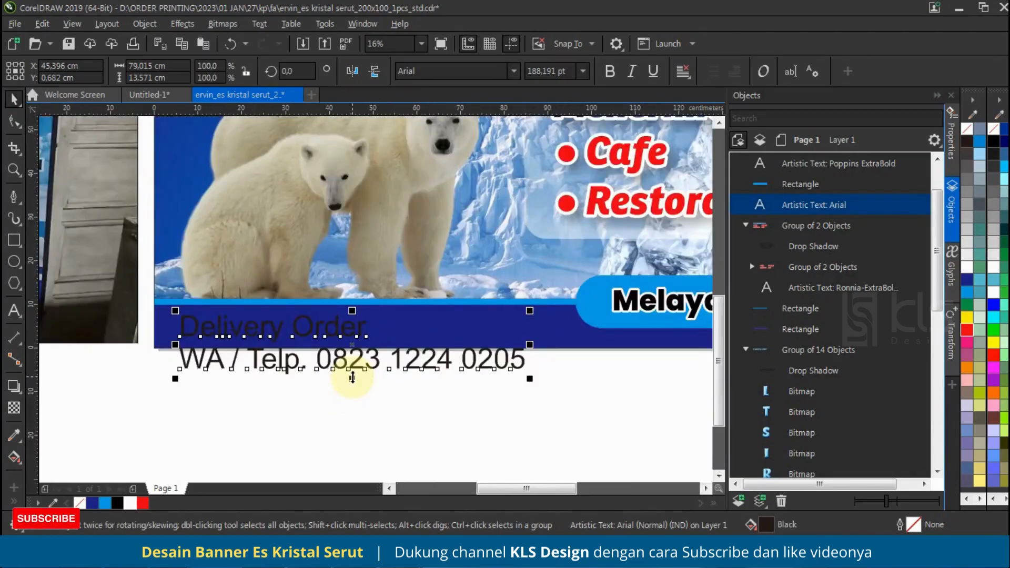
key(ctrl+k)
click(610, 71)
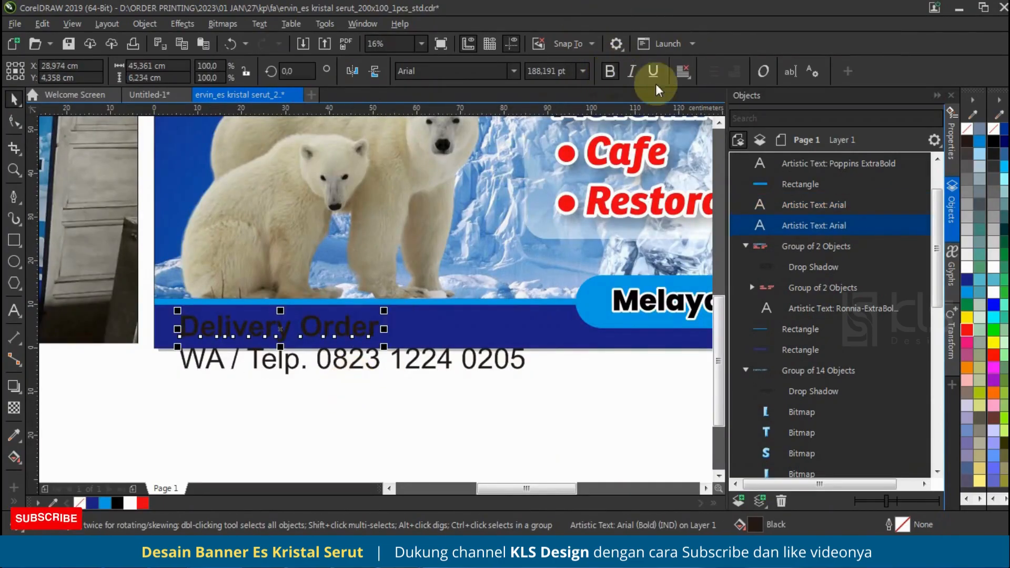
click(967, 317)
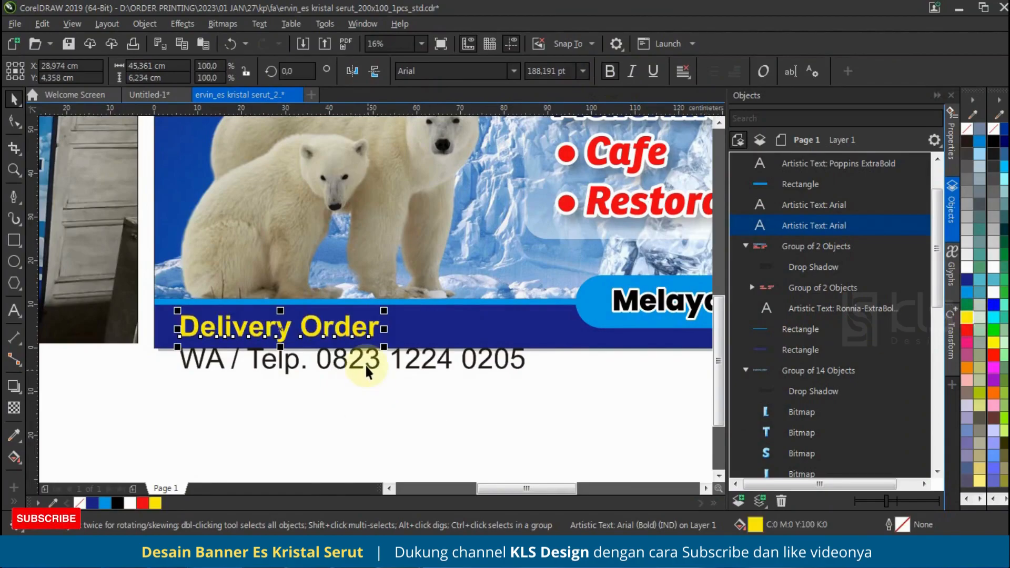
Step: Place the "WA / Telp." line beside "Delivery Order" on the dark blue bar
drag(367, 360, 577, 328)
drag(390, 330, 375, 333)
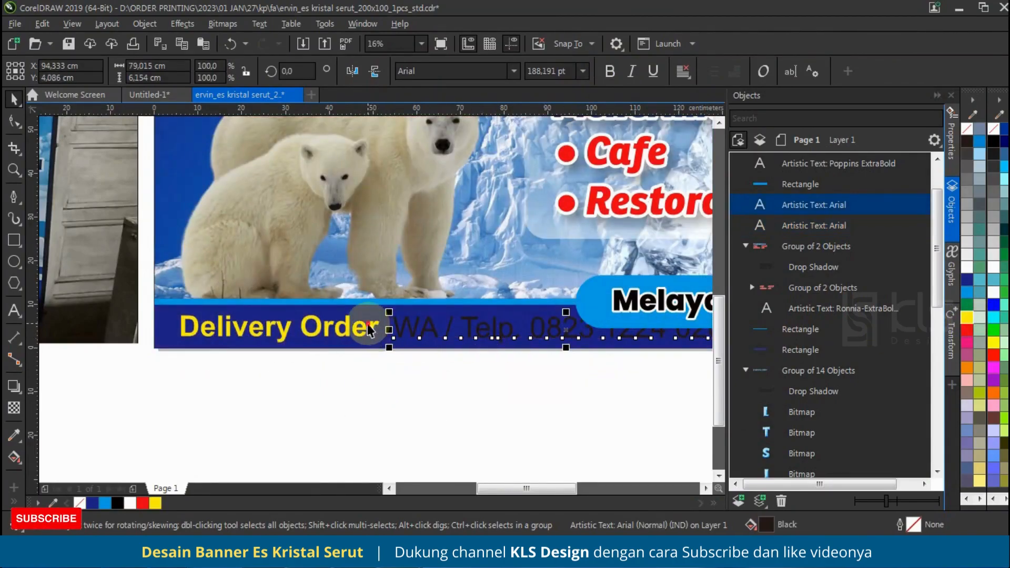
shift+click(363, 322)
click(376, 386)
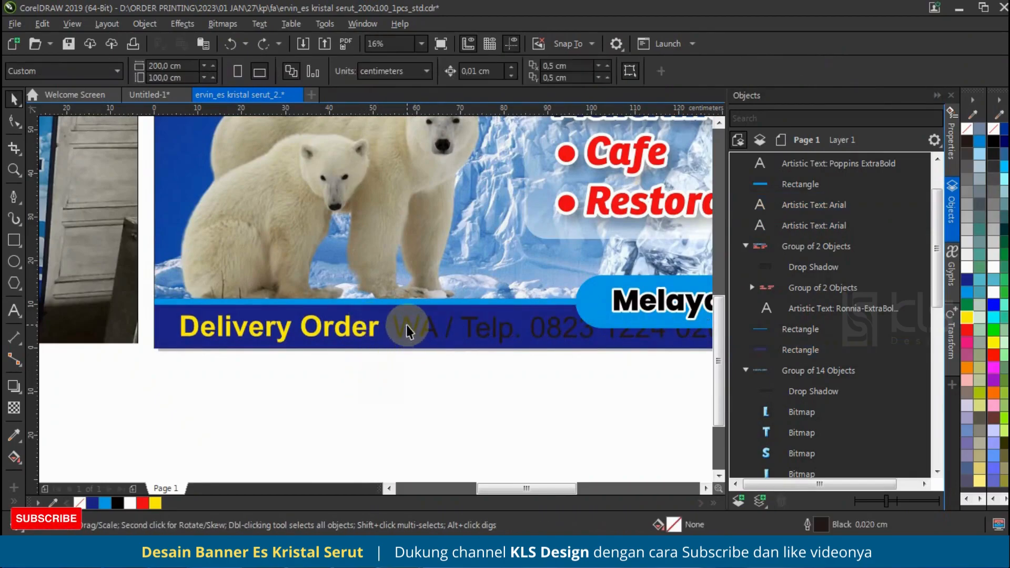
Step: Align the "Delivery Order" and "WA / Telp." texts on one row and make both yellow and bold
click(392, 331)
shift+click(377, 328)
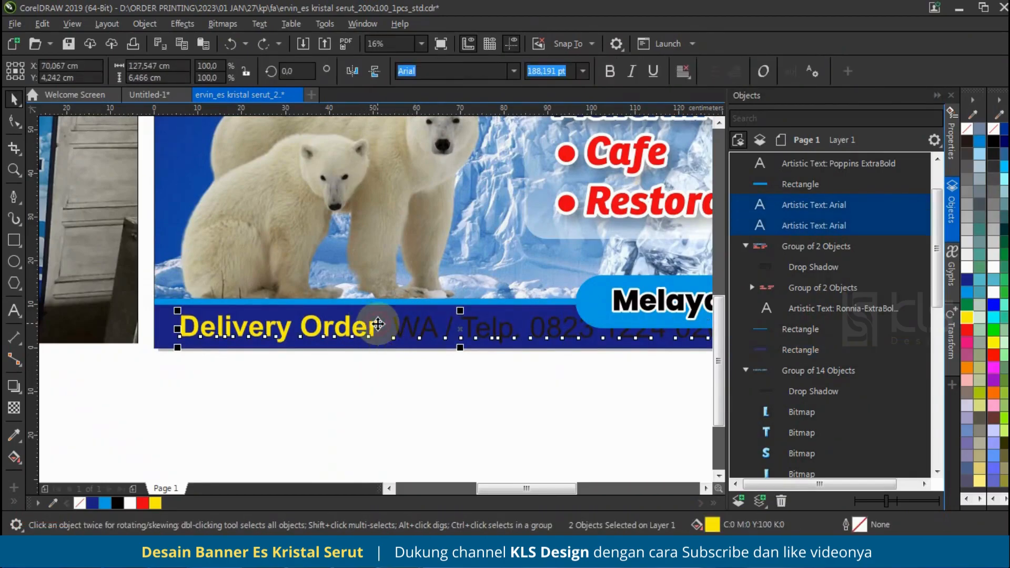
click(143, 503)
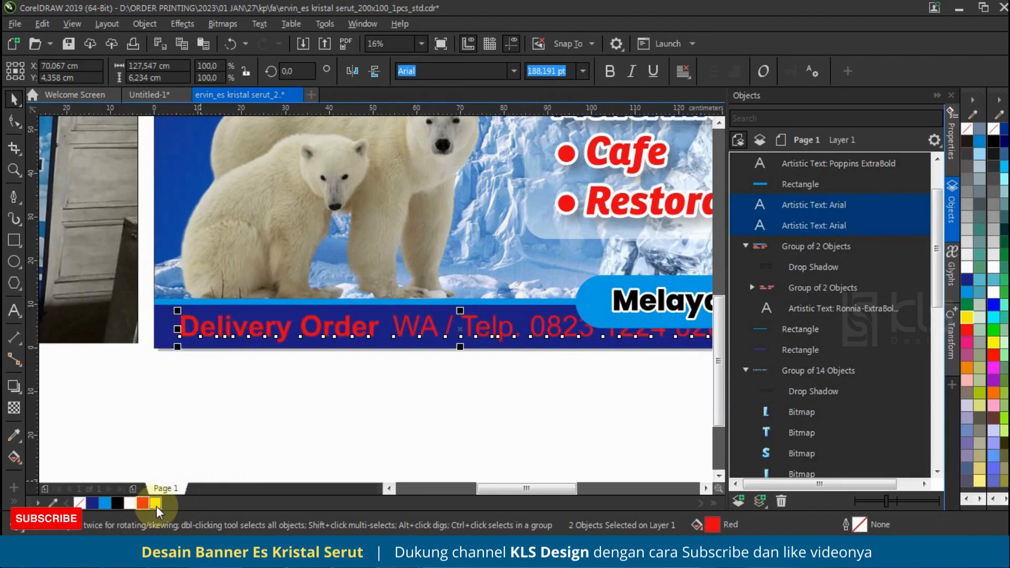
click(155, 503)
click(610, 71)
scroll(290, 315, down, 2)
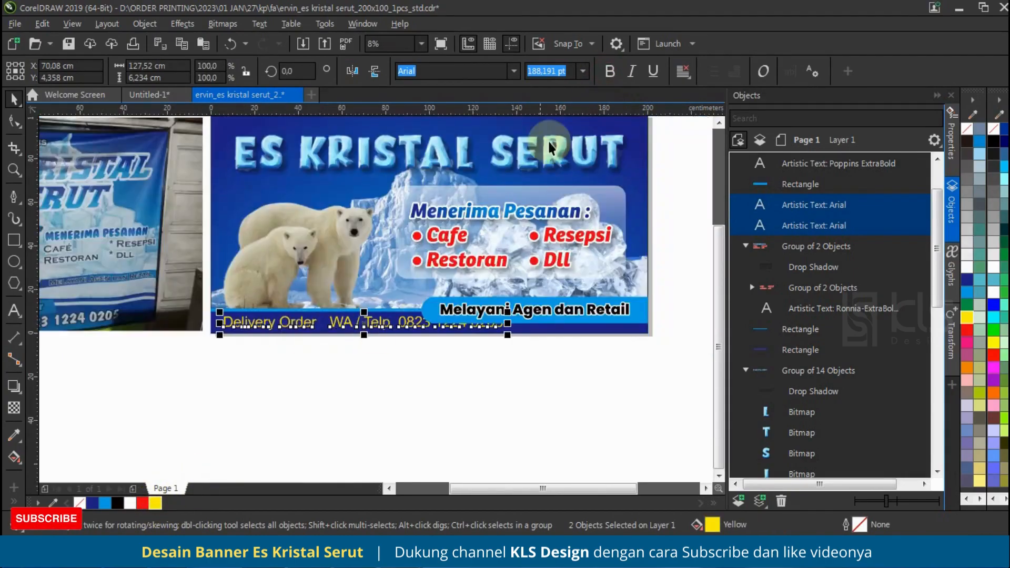
click(610, 71)
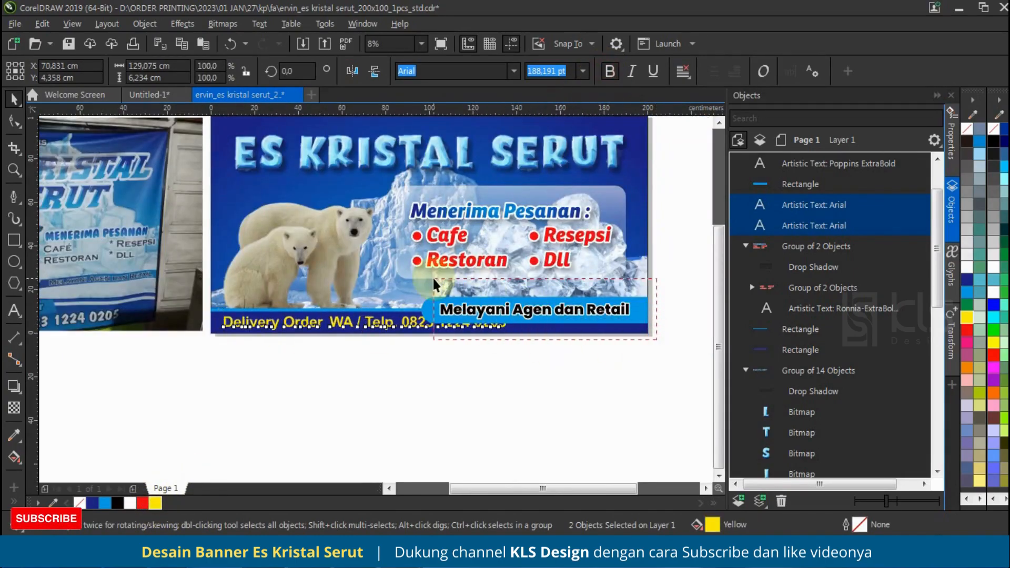
Step: Move the rounded cyan bar and its tagline together about 8 cm up, clear of the contact line
click(552, 304)
scroll(552, 300, up, 2)
shift+click(583, 303)
drag(612, 308, 613, 272)
scroll(502, 363, down, 2)
click(435, 366)
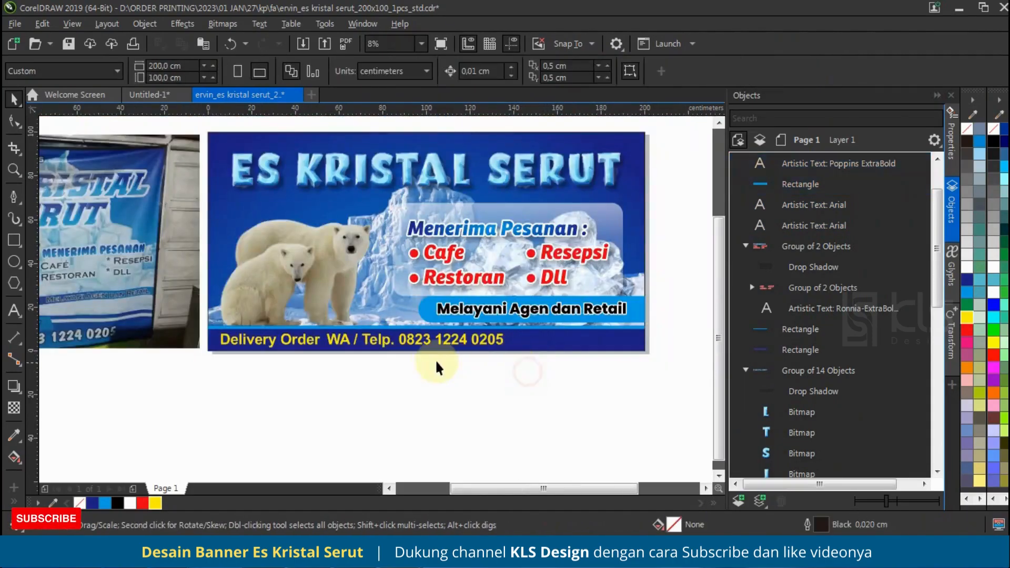
Step: Shift the "WA / Telp." text slightly right to widen its gap from "Delivery Order"
scroll(375, 343, up, 2)
click(383, 337)
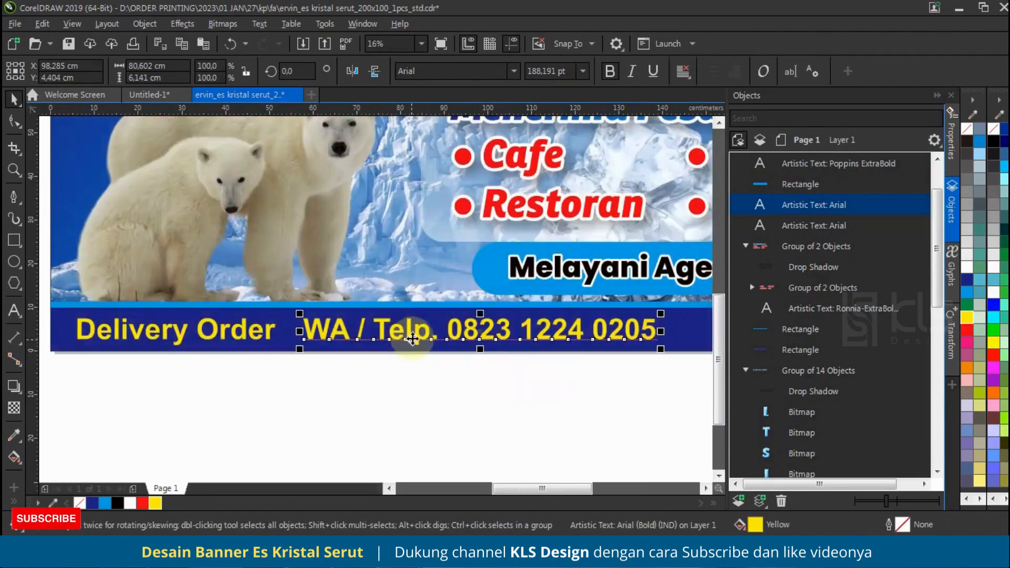
scroll(383, 336, down, 2)
scroll(367, 335, up, 2)
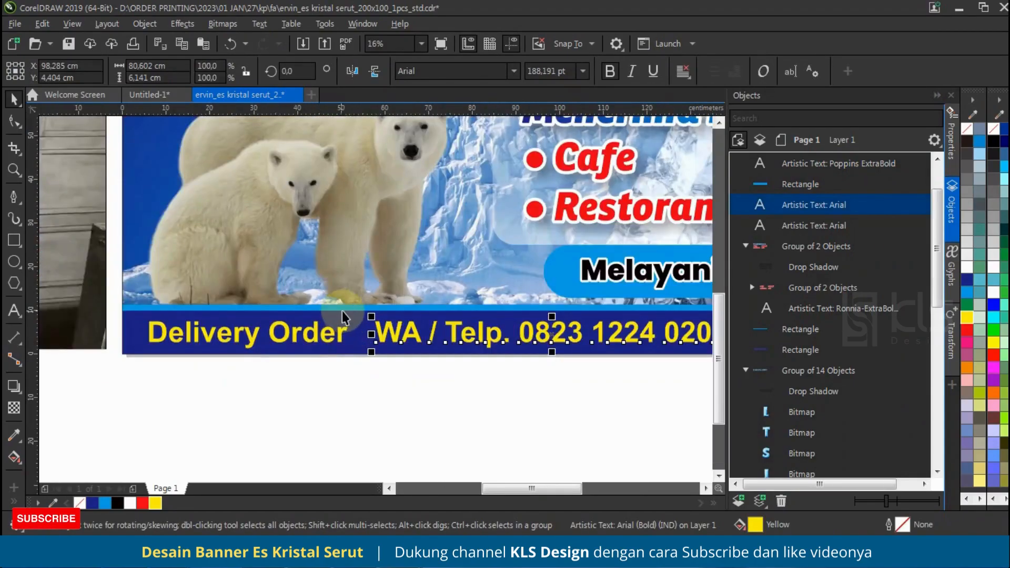
Step: Draw a rectangle about 53 × 10 cm over "Delivery Order", convert it to curves and slant its right edge by extending the upper corner outward
click(14, 241)
mouse_move(124, 311)
mouse_down()
mouse_move(347, 363)
mouse_move(355, 354)
mouse_up()
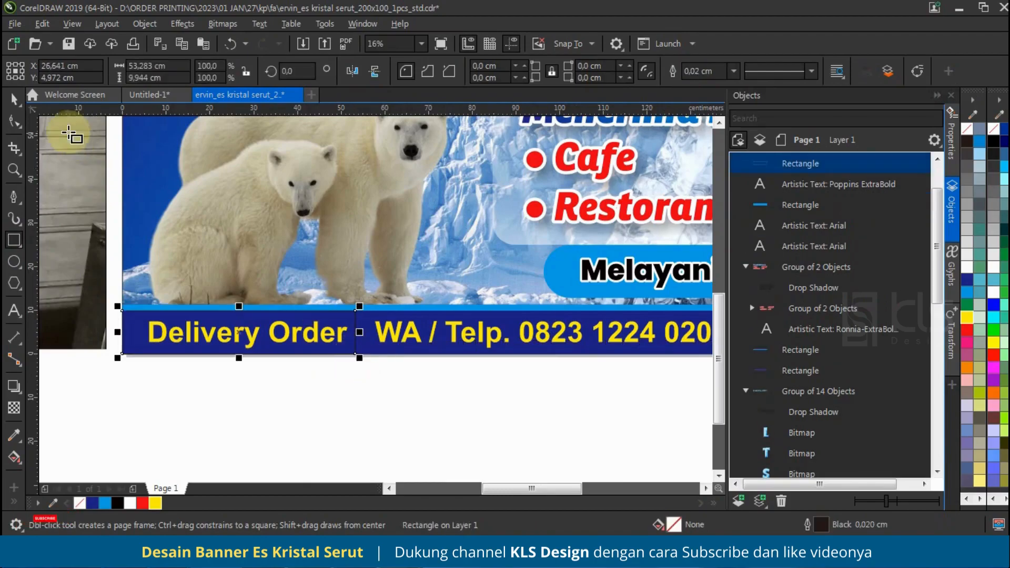
click(14, 122)
key(ctrl+q)
mouse_move(356, 311)
mouse_down()
mouse_move(381, 314)
mouse_move(370, 310)
mouse_up()
click(14, 99)
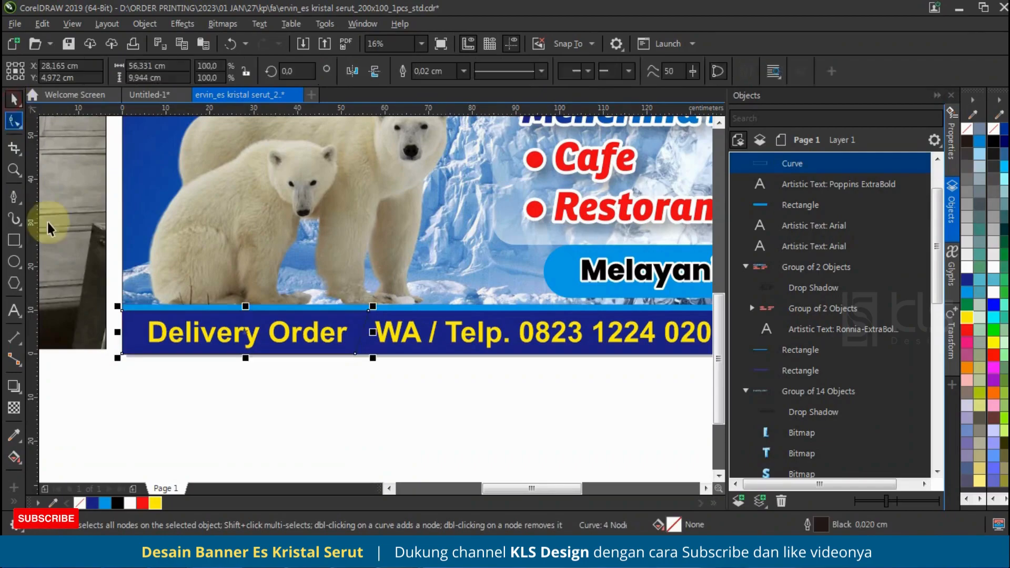
Step: Fill the slanted shape with cyan, remove its outline and place it behind the "Delivery Order" text
click(91, 504)
right_click(76, 502)
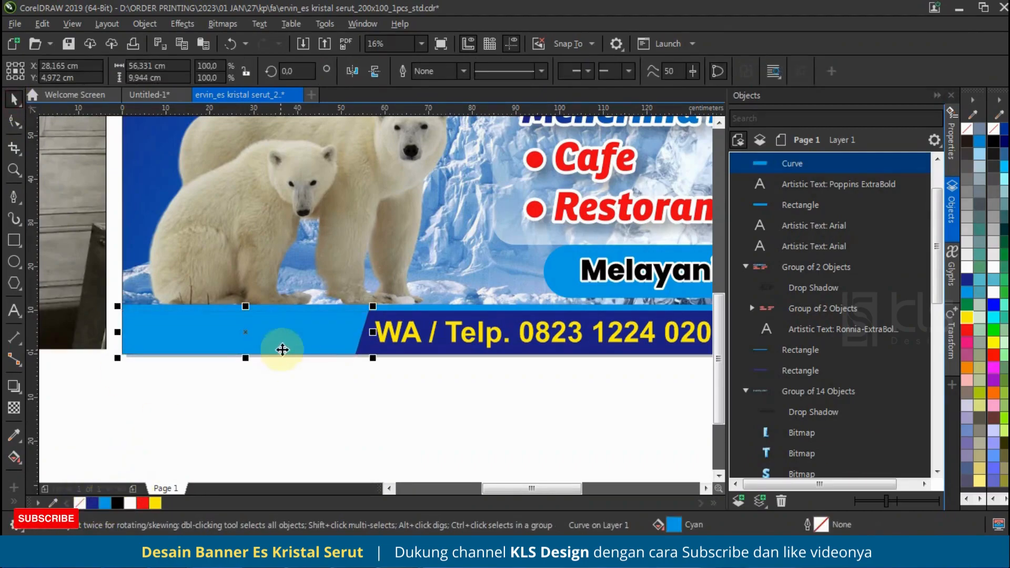
drag(793, 164, 792, 238)
Step: Recolor the "Delivery Order" text dark blue and set its font to Impact
click(305, 341)
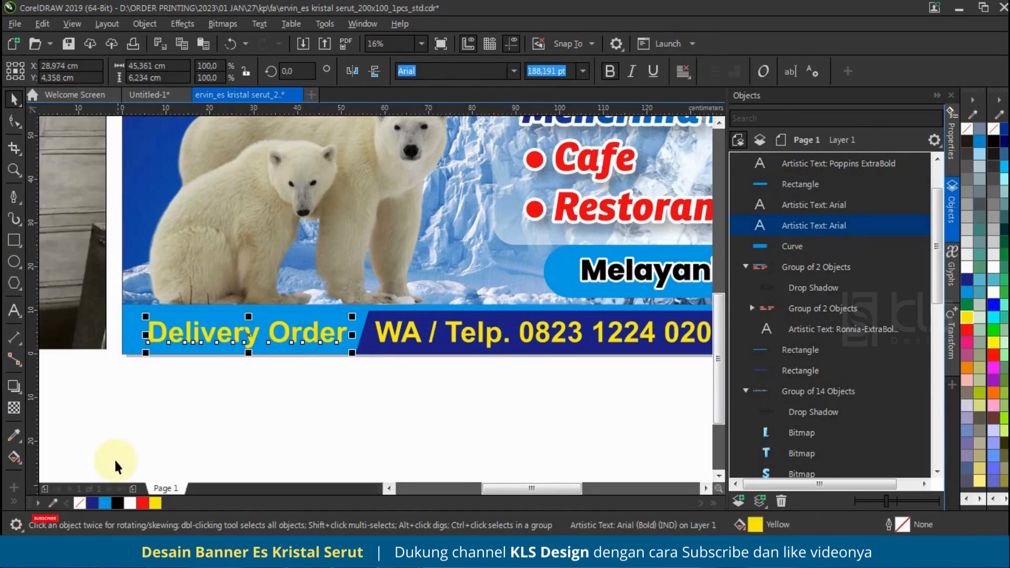
click(95, 504)
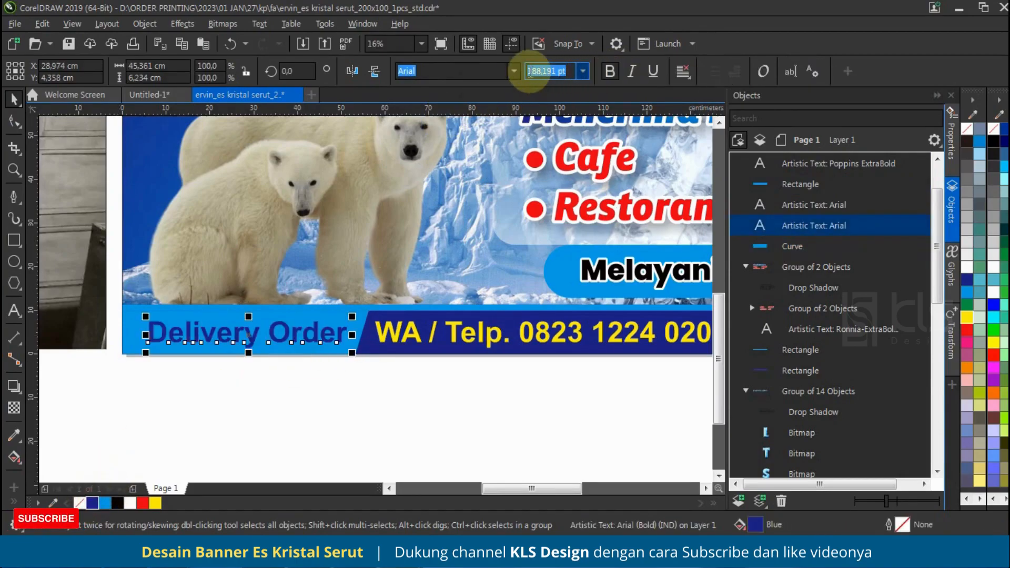
click(505, 71)
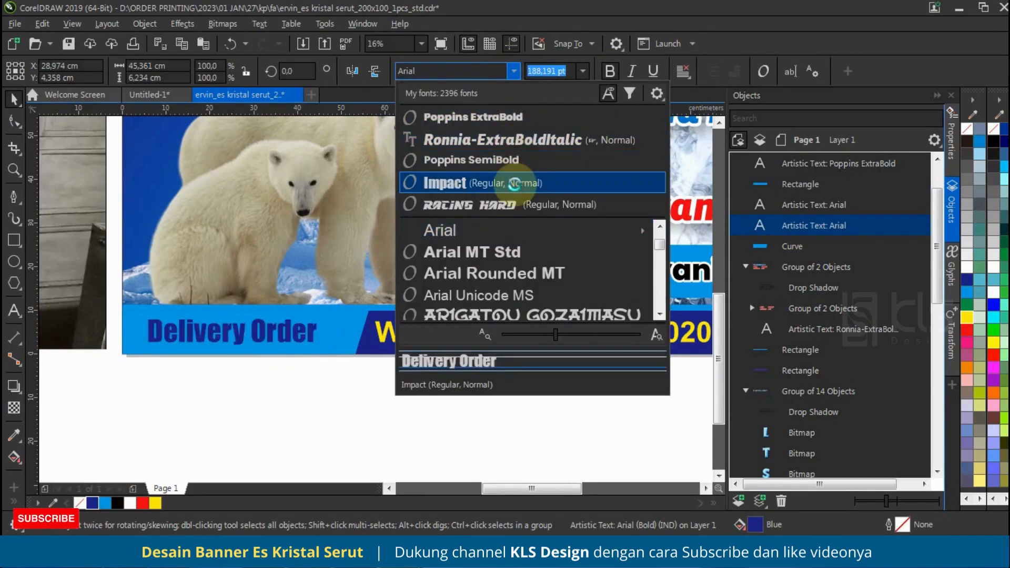
click(515, 186)
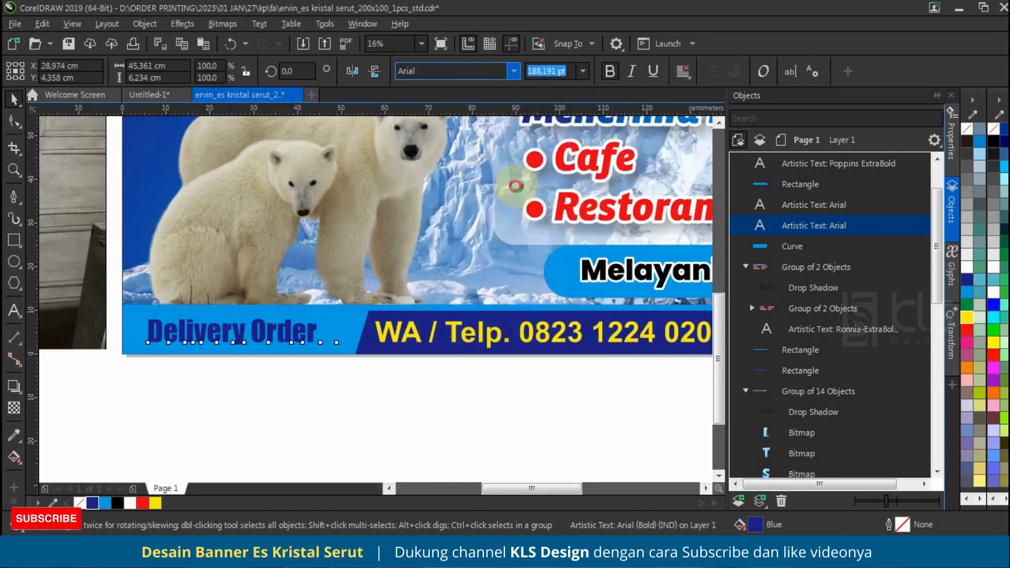
Step: Fill the "Delivery Order" text with red and give it a white outline
click(154, 503)
click(142, 503)
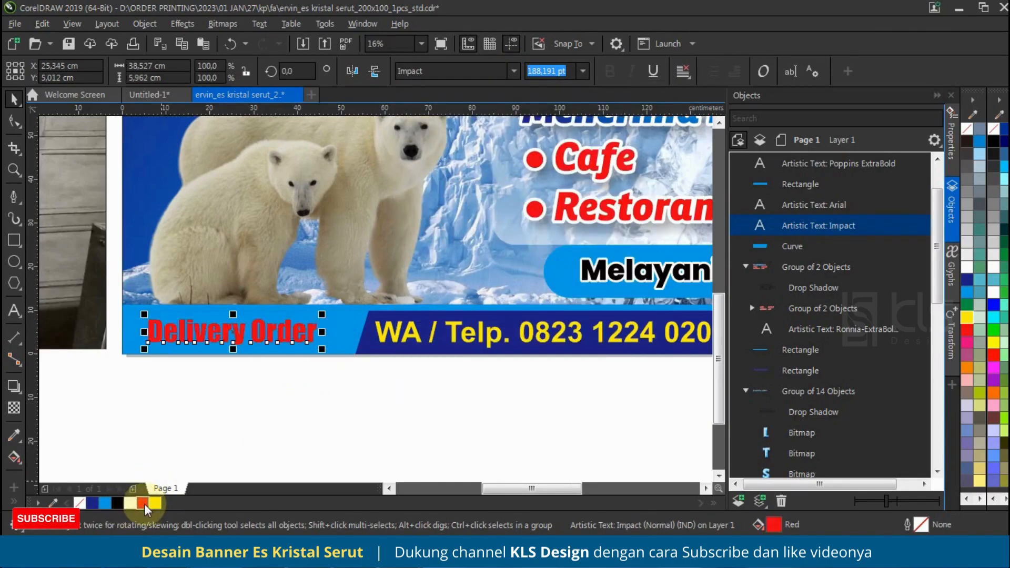
right_click(131, 505)
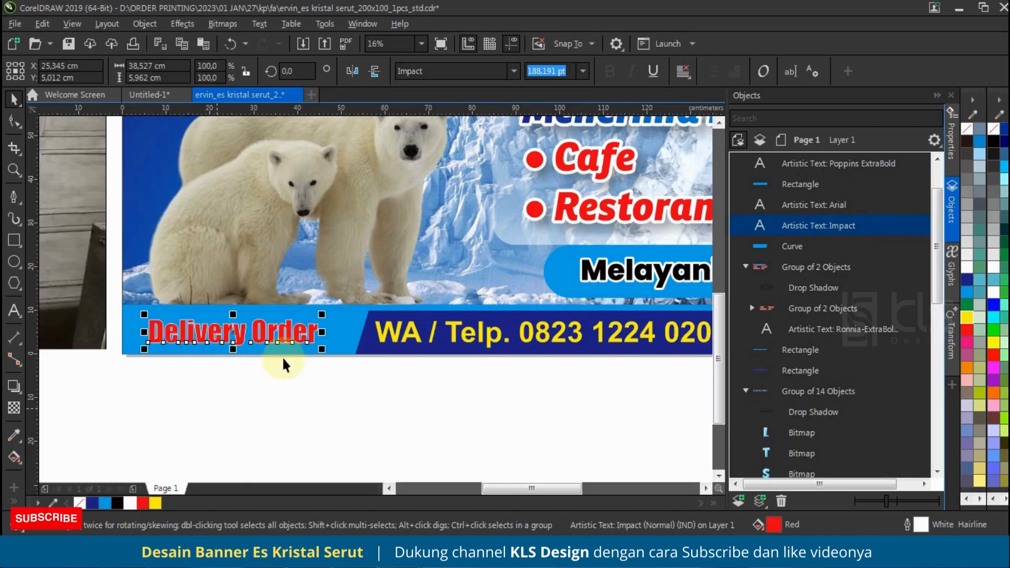
Step: Set the "Delivery Order" outline to 1.0 cm with rounded corners, placed behind the fill and scaling with the object
key(F12)
click(413, 220)
click(379, 383)
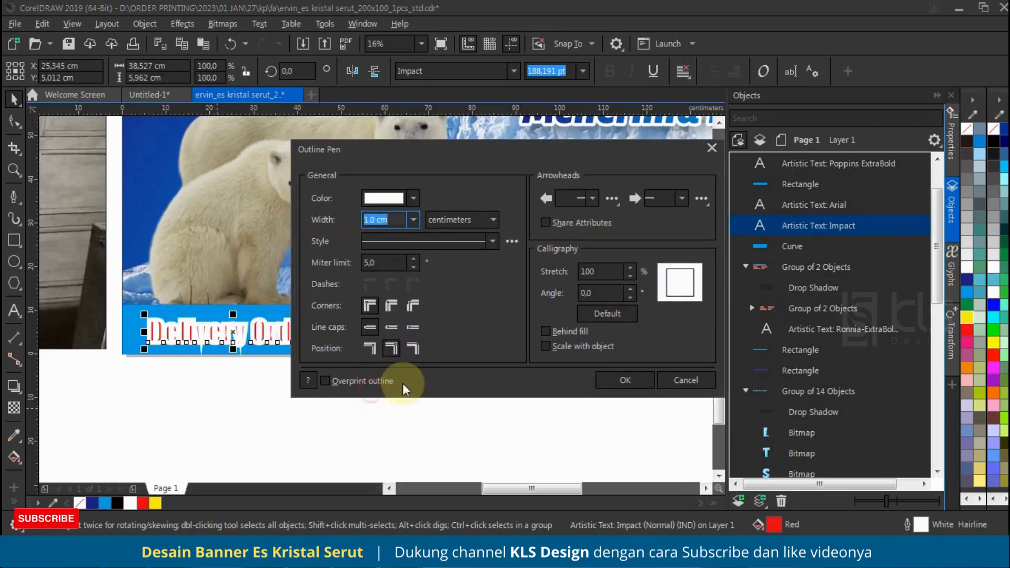
click(546, 331)
click(547, 345)
click(391, 305)
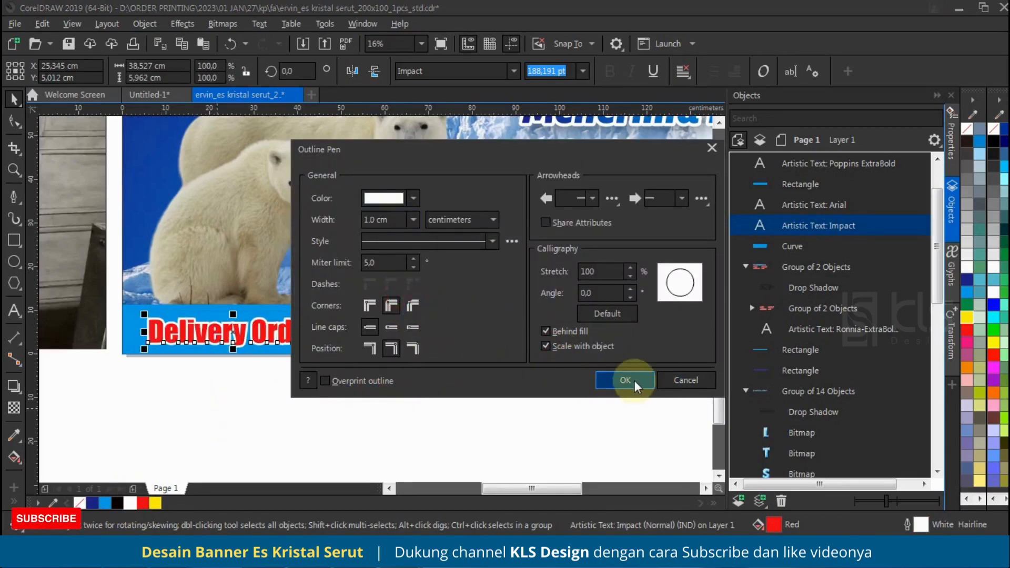
click(625, 379)
Step: Change the "WA / Telp." contact text to Poppins ExtraBold, trying Poppins SemiBold first
click(428, 331)
click(431, 329)
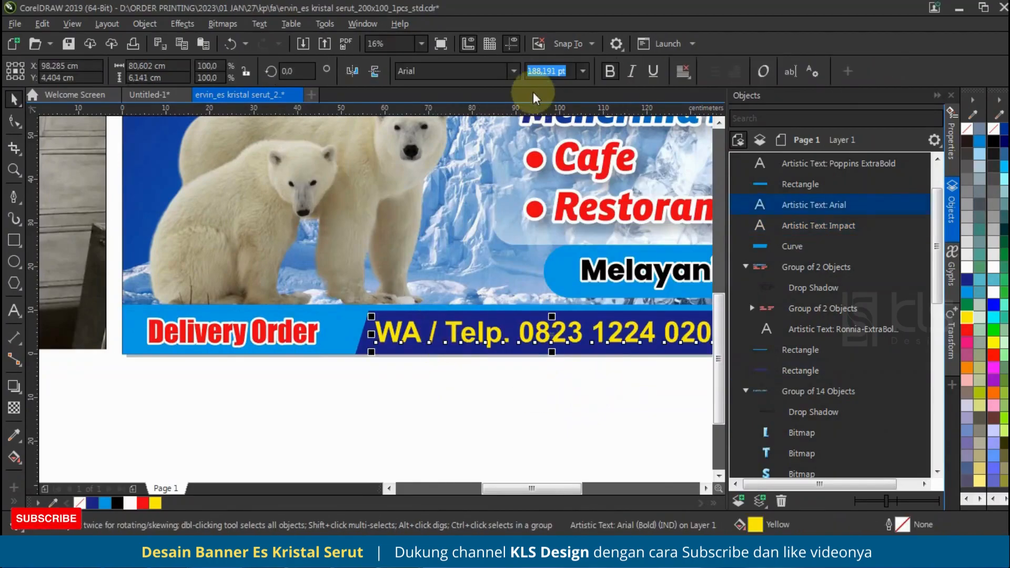
click(514, 71)
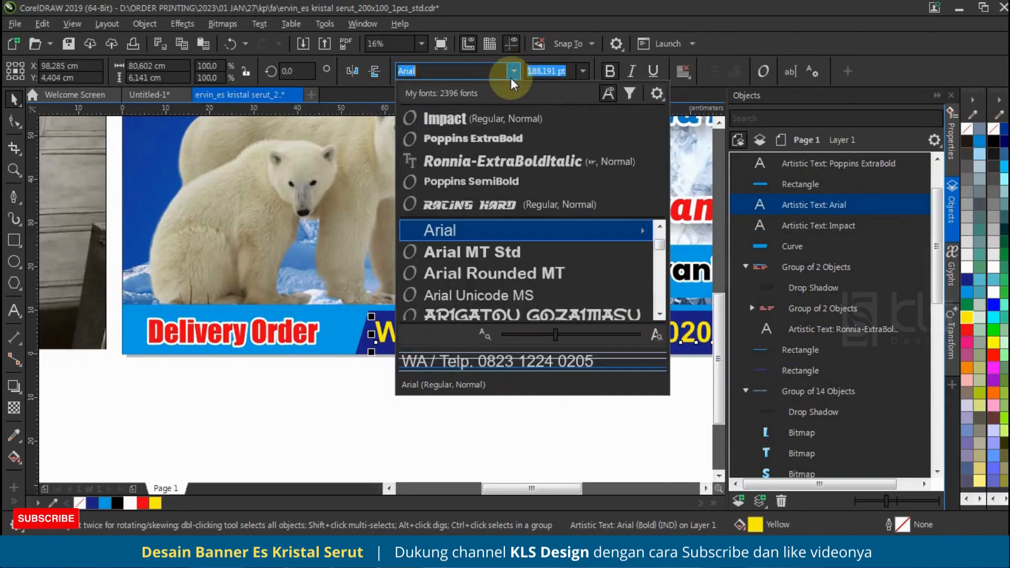
click(530, 180)
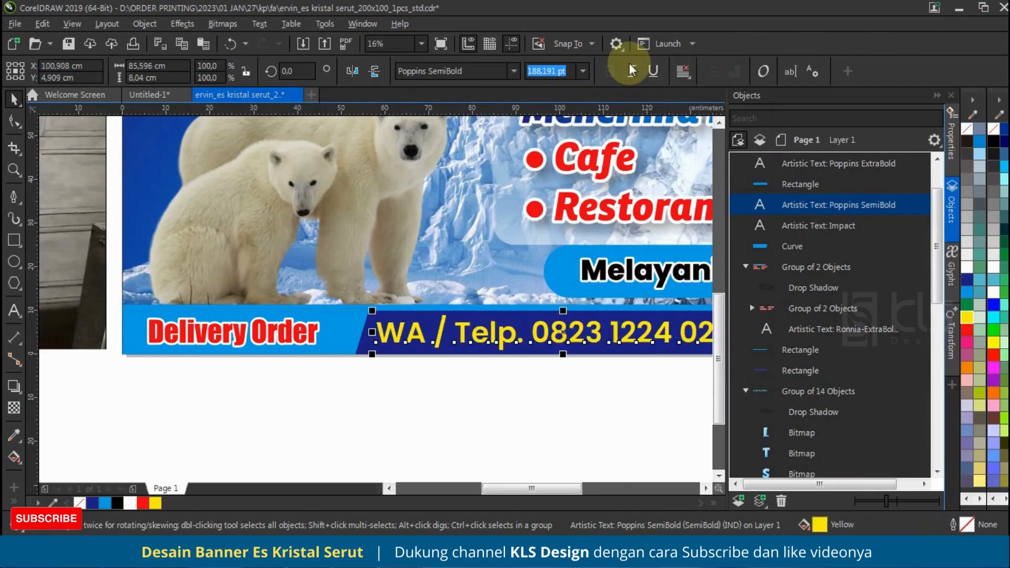
click(514, 71)
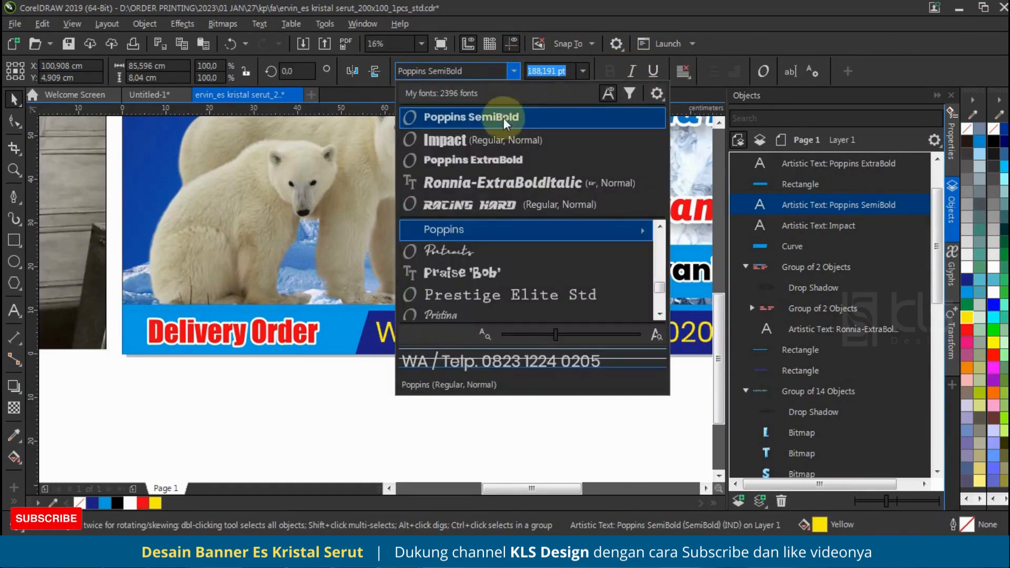
click(513, 160)
Step: Scale the "WA / Telp." text down to about 80 cm wide and shift it slightly left in the contact bar
scroll(338, 356, down, 2)
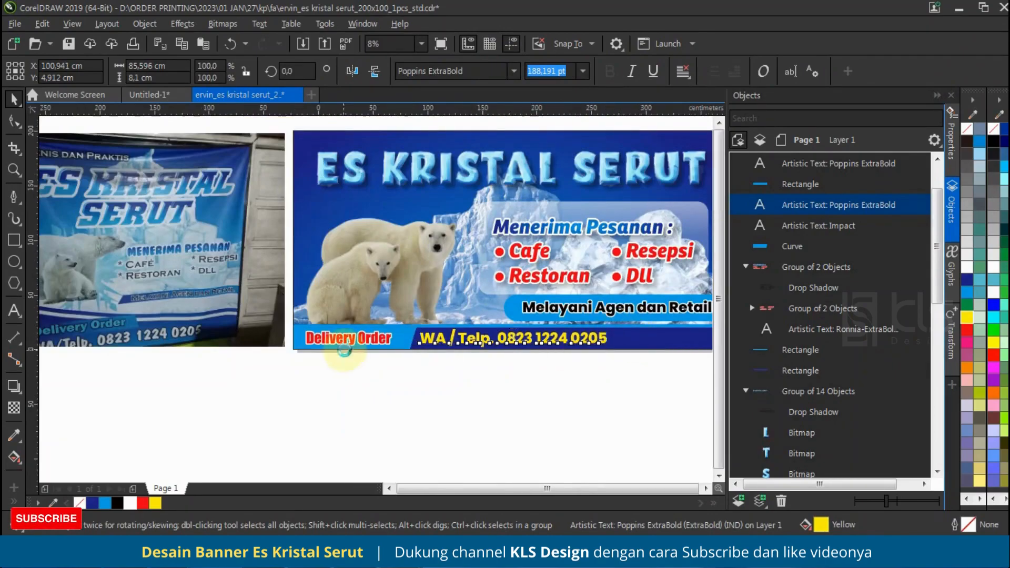
scroll(502, 368, right, 3)
drag(442, 336, 453, 326)
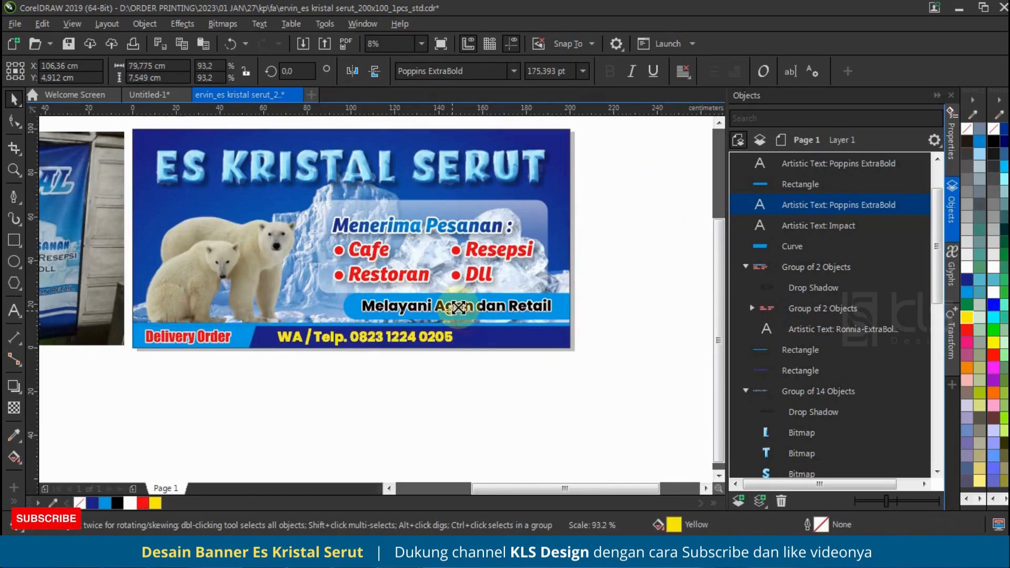
drag(305, 337, 292, 337)
scroll(347, 387, down, 1)
click(439, 379)
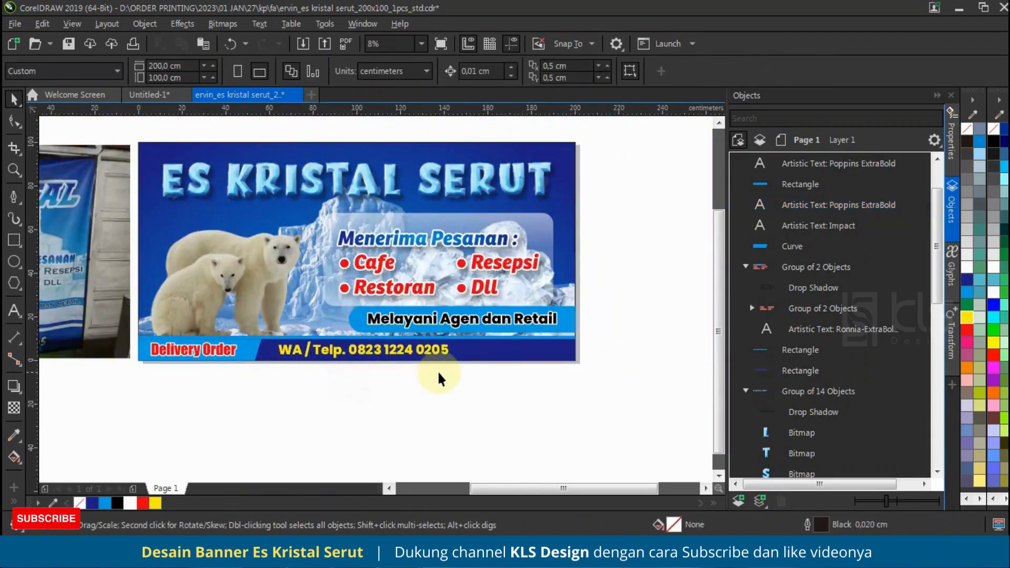
Step: Adjust the upper edge of the translucent order list panel so the panel group is about 105 × 41 cm
scroll(410, 363, down, 1)
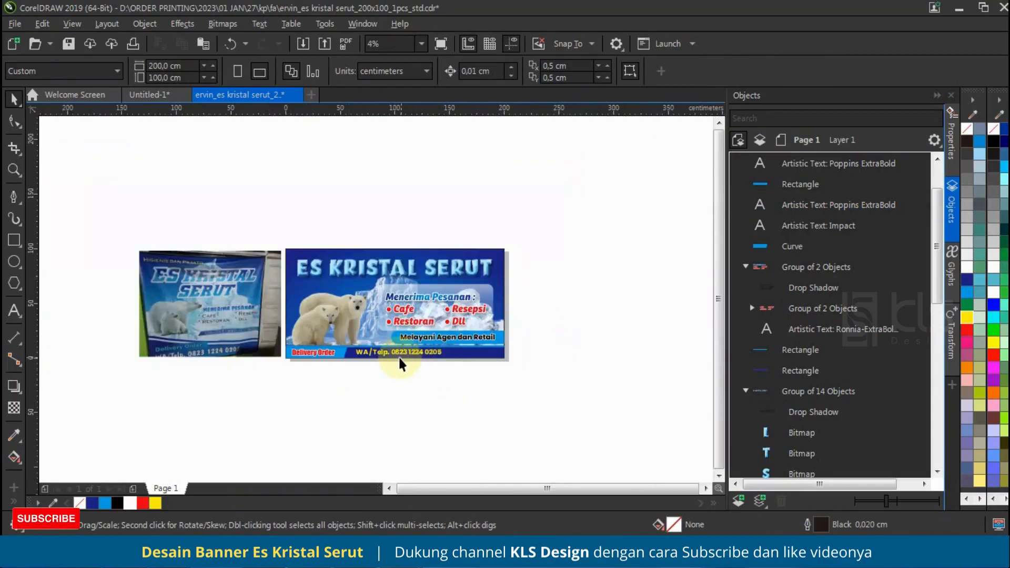
scroll(411, 363, up, 1)
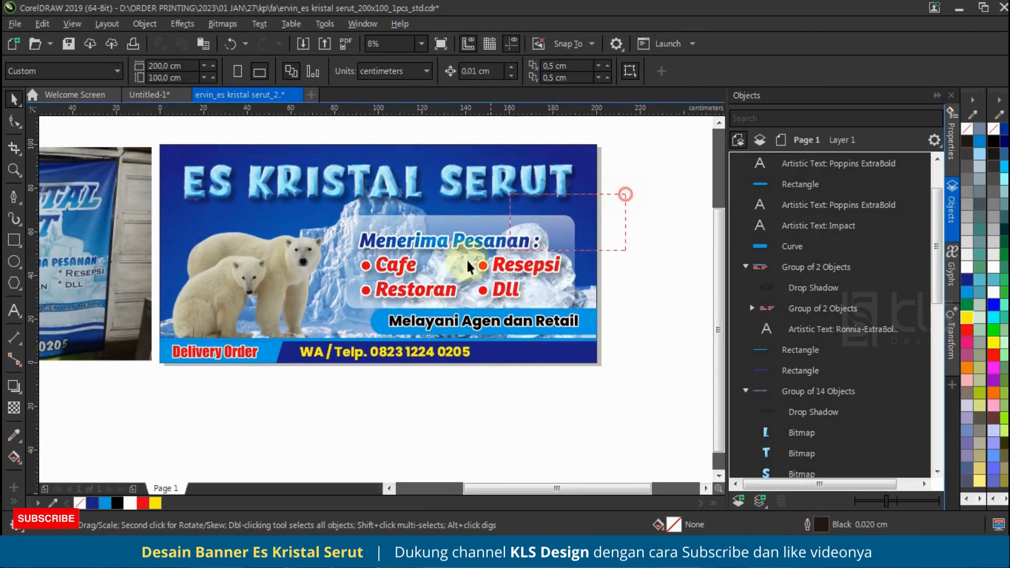
drag(519, 217, 512, 207)
scroll(510, 216, up, 1)
scroll(580, 260, down, 1)
click(639, 235)
click(475, 226)
scroll(426, 226, up, 2)
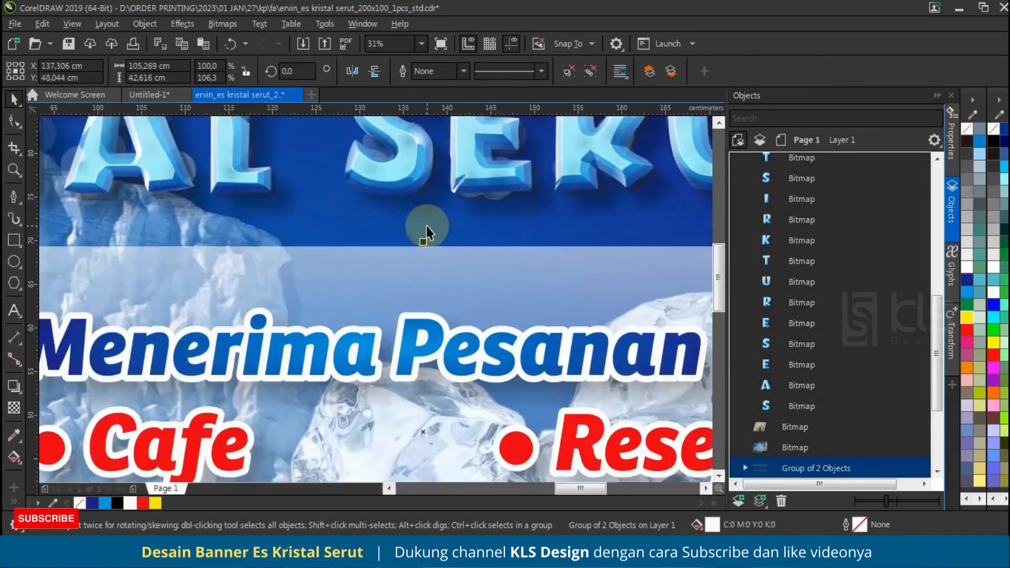
drag(422, 245, 437, 258)
scroll(437, 258, down, 2)
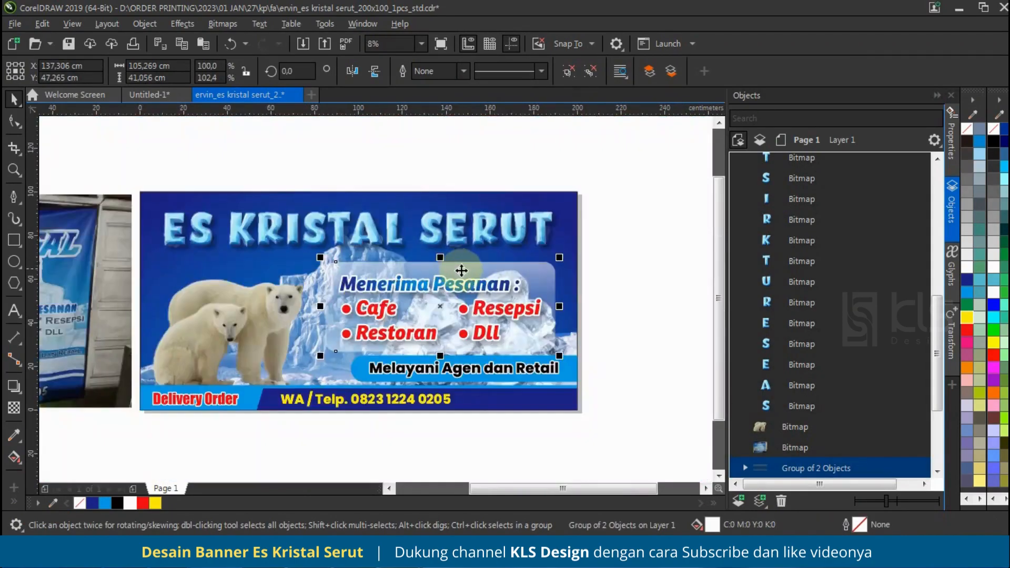
Step: Move the translucent panel together with its heading and order list up by about 1.8 cm
click(488, 286)
drag(620, 238, 289, 363)
scroll(513, 285, up, 2)
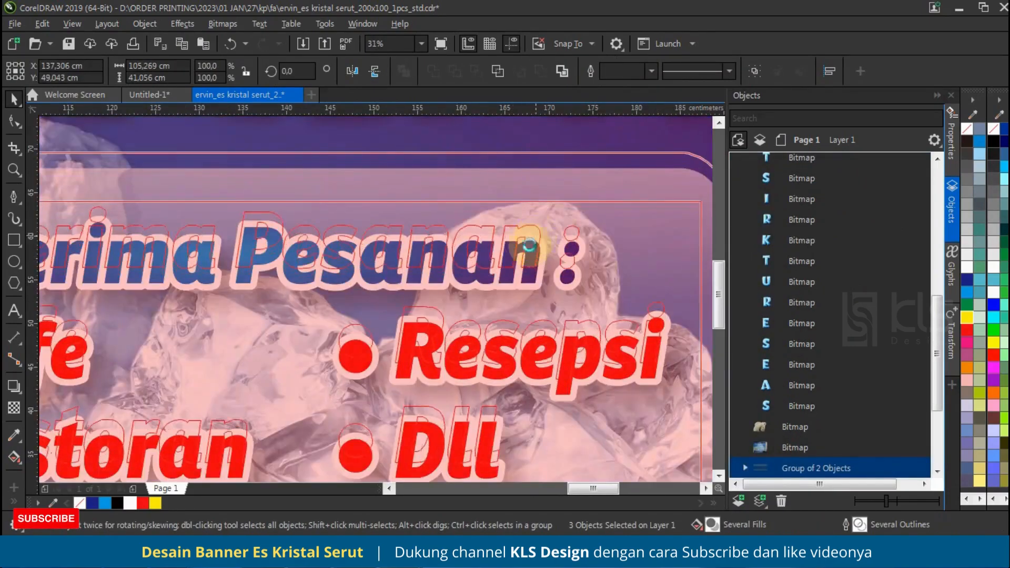
scroll(524, 243, down, 2)
click(626, 270)
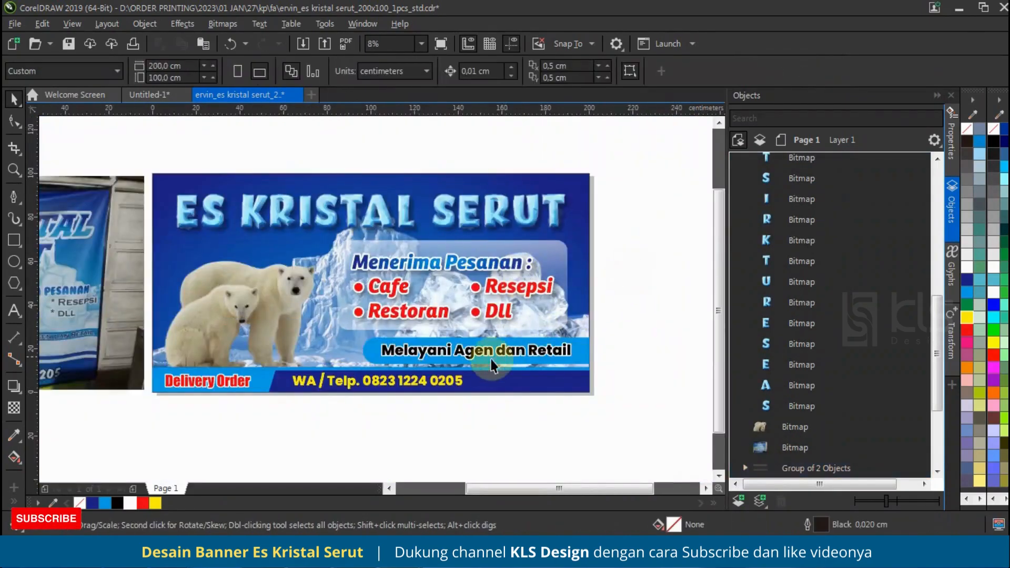
click(579, 349)
scroll(526, 369, down, 1)
scroll(519, 380, up, 1)
click(480, 405)
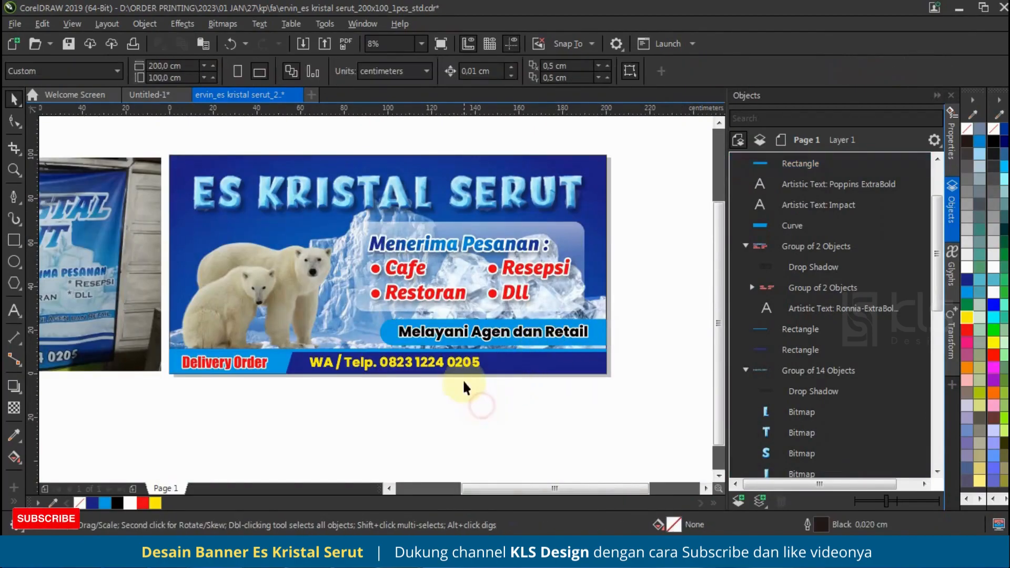
Step: Try a yellow fill with a black outline on the "Menerima Pesanan :" heading
click(535, 282)
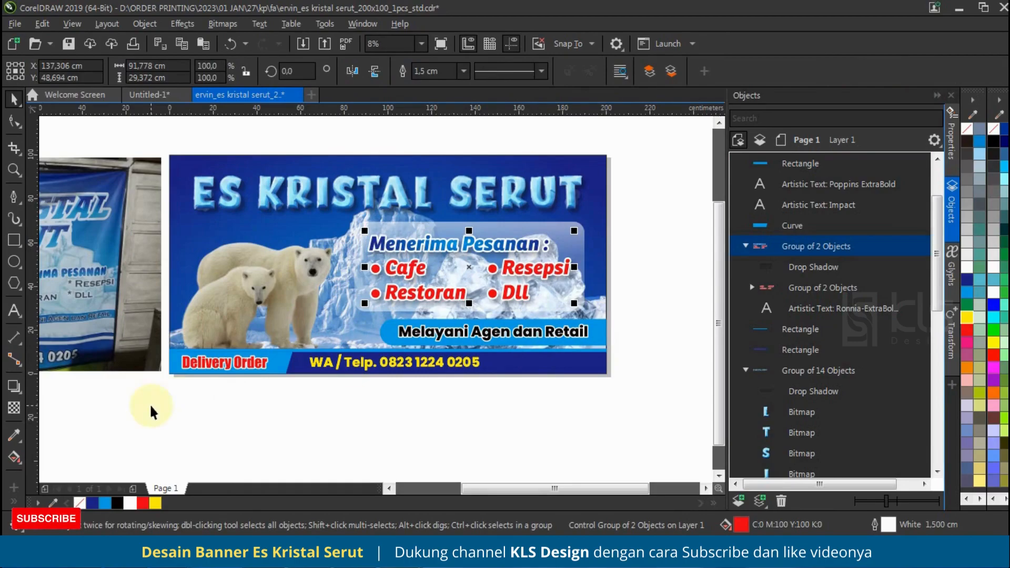
click(14, 311)
click(500, 243)
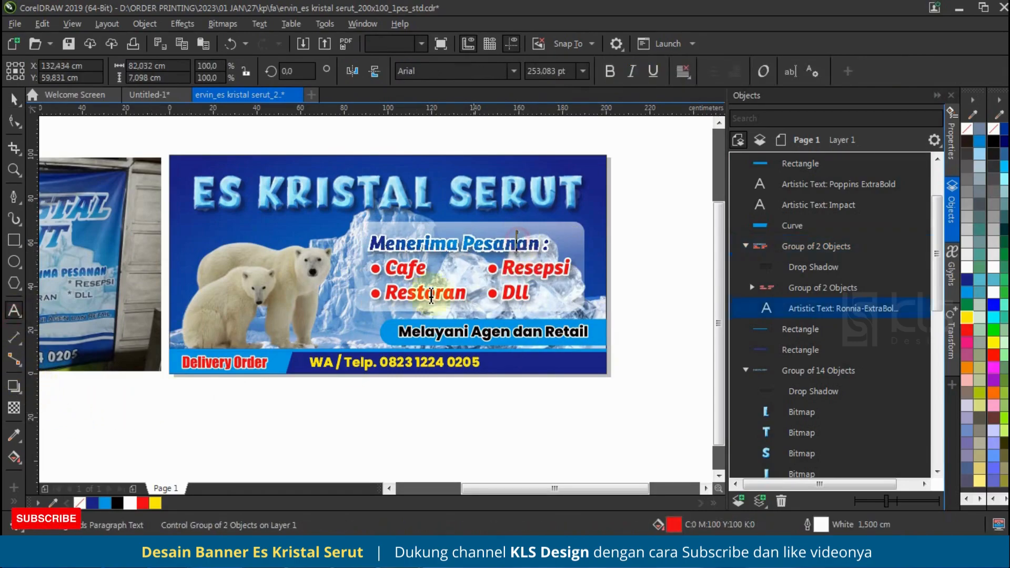
click(155, 503)
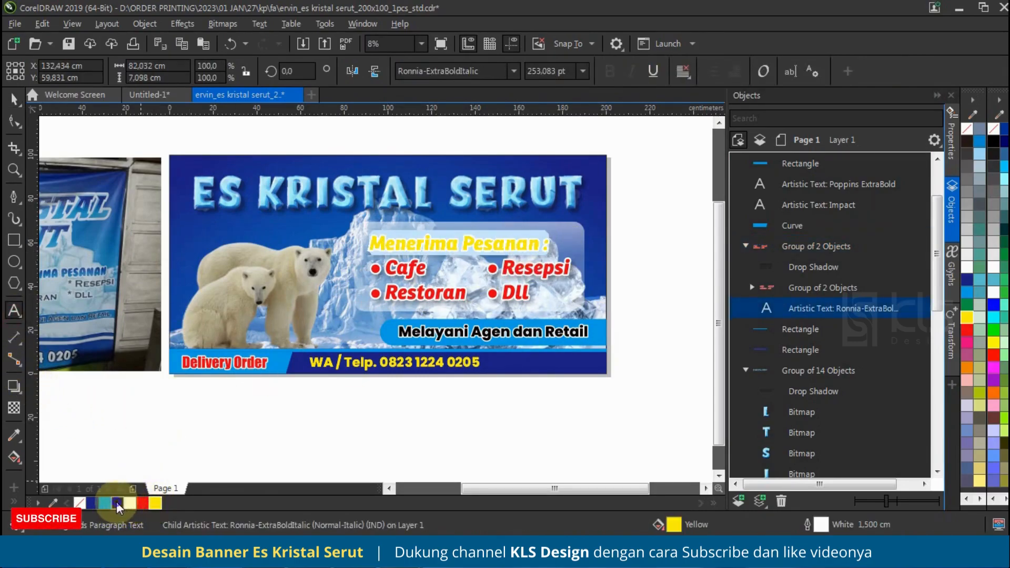
right_click(117, 503)
click(352, 418)
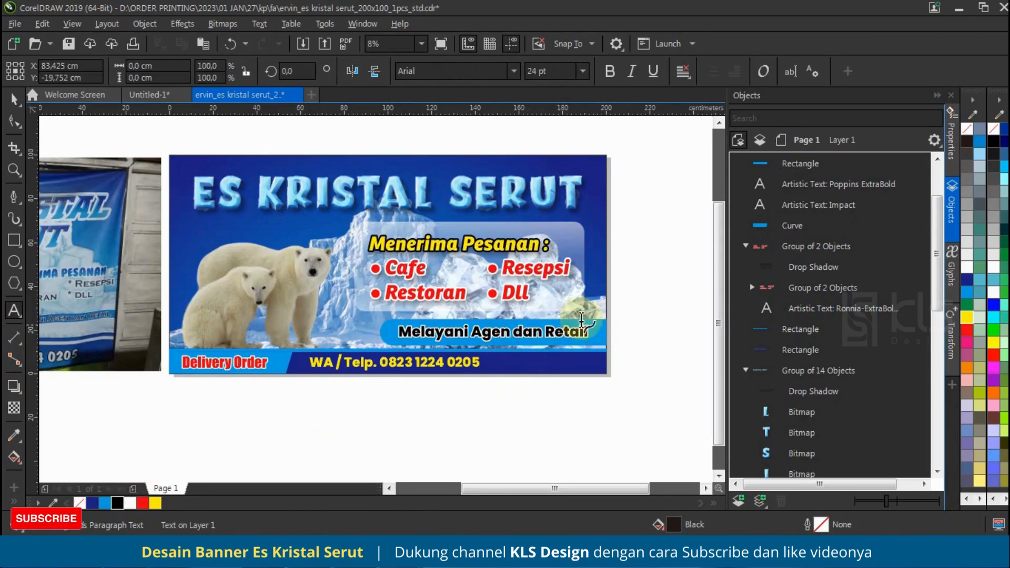
Step: Undo the yellow and black recoloring of the "Menerima Pesanan :" heading
key(ctrl+z)
key(ctrl+z)
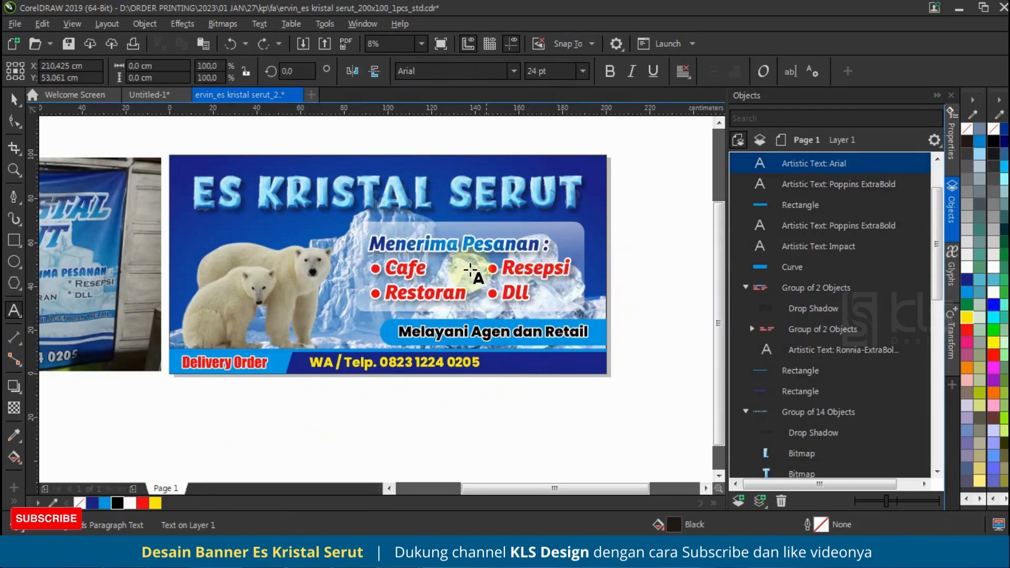
click(11, 96)
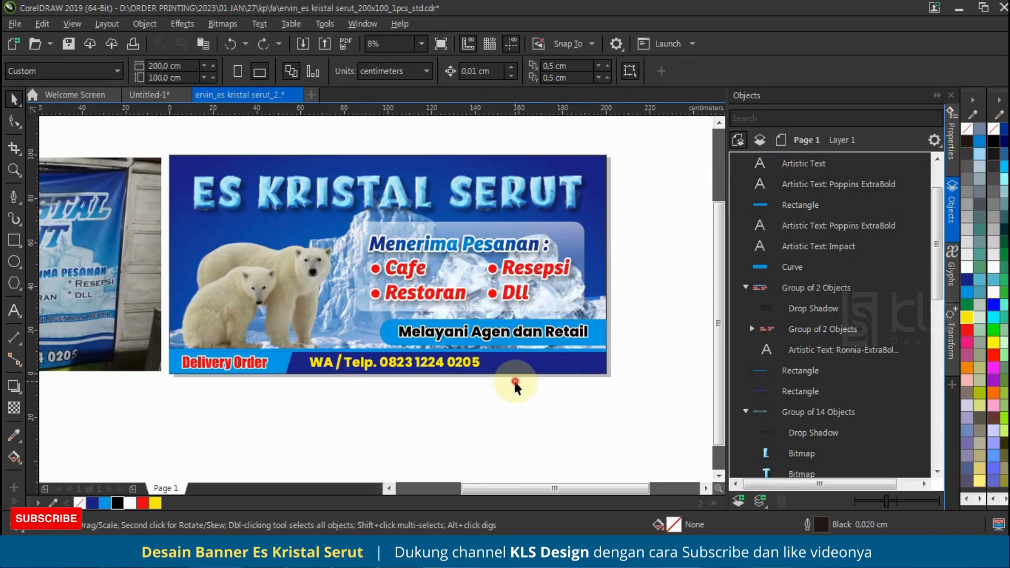
Step: Group the "Delivery Order" and "WA / Telp." texts and center the group horizontally on the banner
click(464, 366)
shift+click(252, 361)
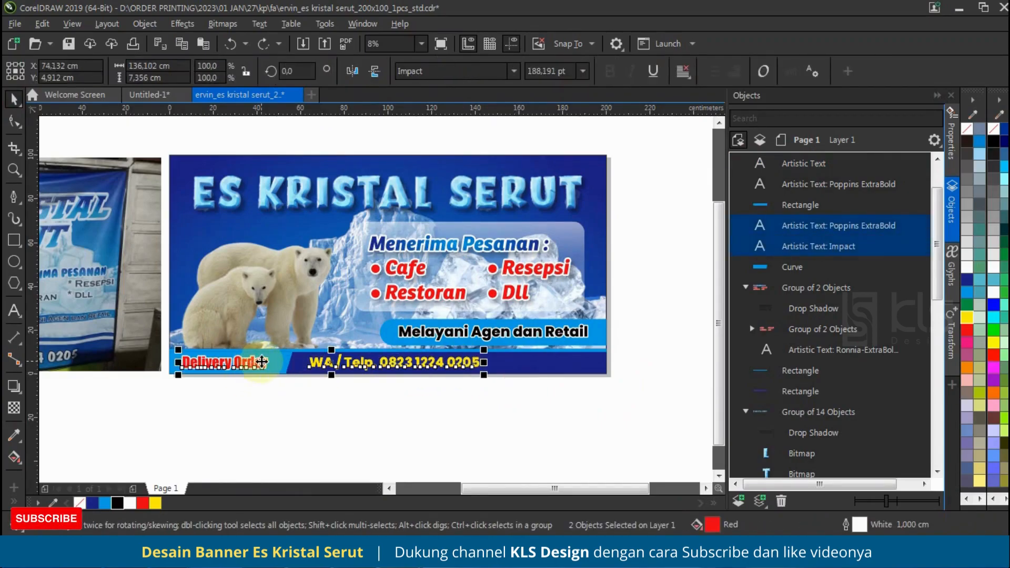
key(ctrl+g)
key(p)
click(498, 409)
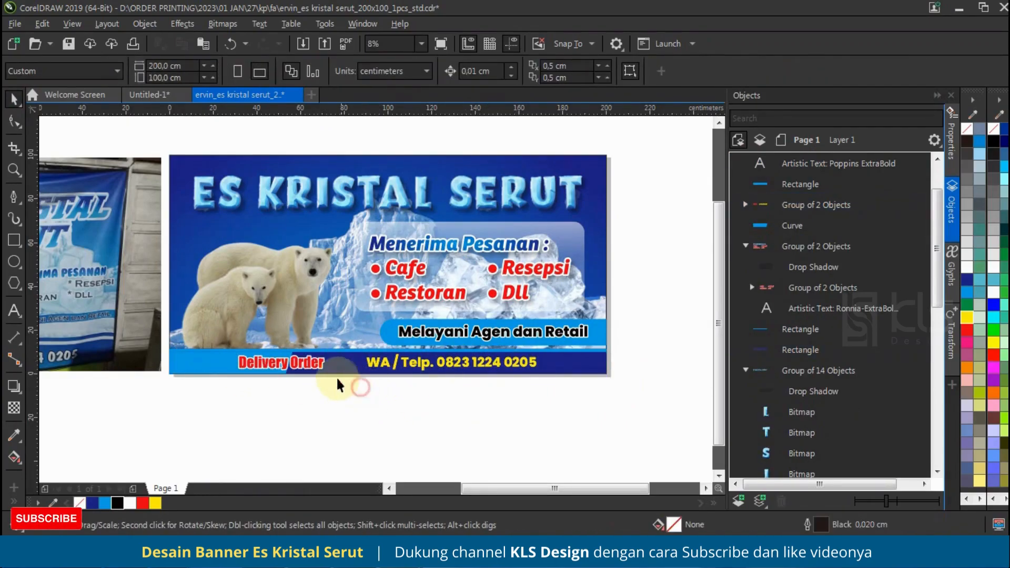
Step: Widen the cyan slanted shape until its slanted edge falls between "Delivery Order" and "WA / Telp."
click(227, 365)
drag(293, 363, 356, 359)
click(360, 400)
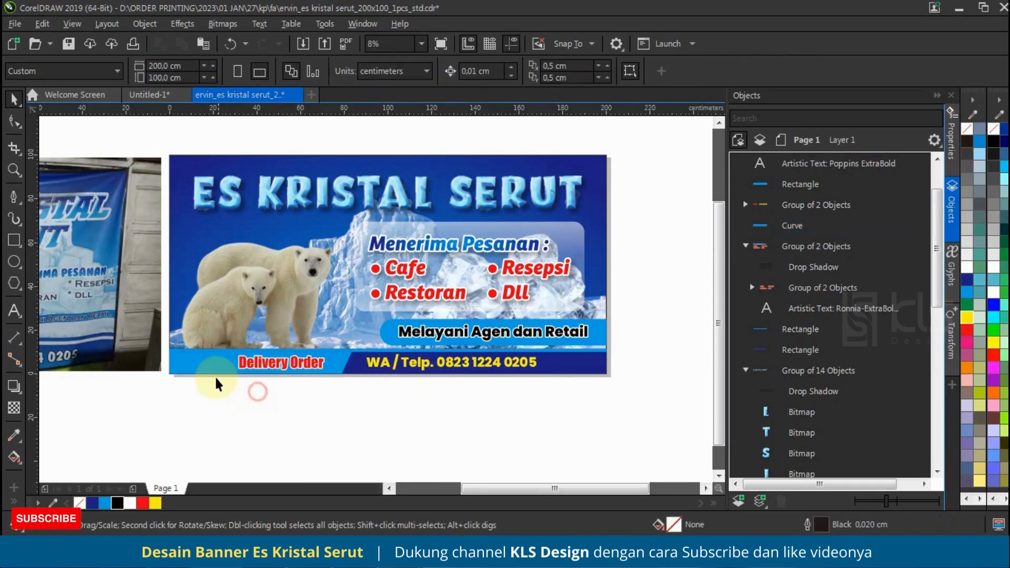
Step: Create a compressed copy of the cyan slanted shape, about 9.6 cm wide, at the contact bar's left end
click(208, 363)
drag(355, 362, 194, 364)
right_click(195, 364)
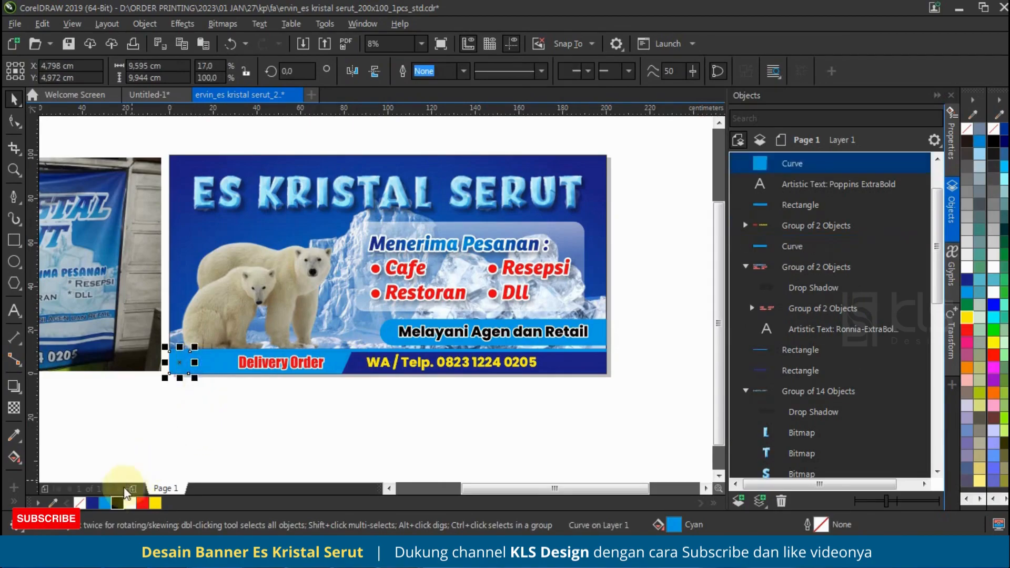
Step: Fill the narrow shape with white and apply a uniform transparency of 50 to it
click(155, 503)
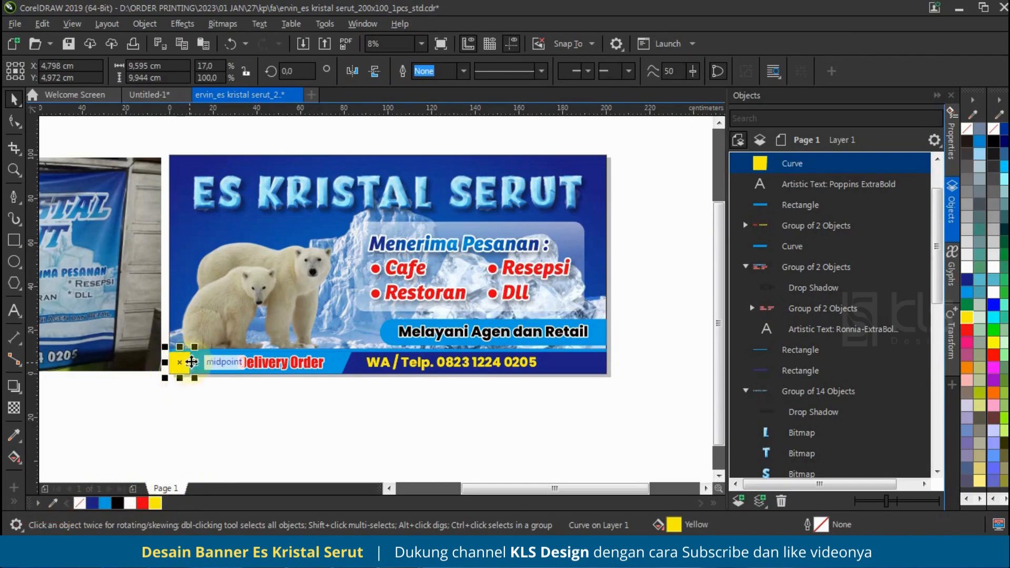
scroll(174, 363, up, 1)
click(105, 503)
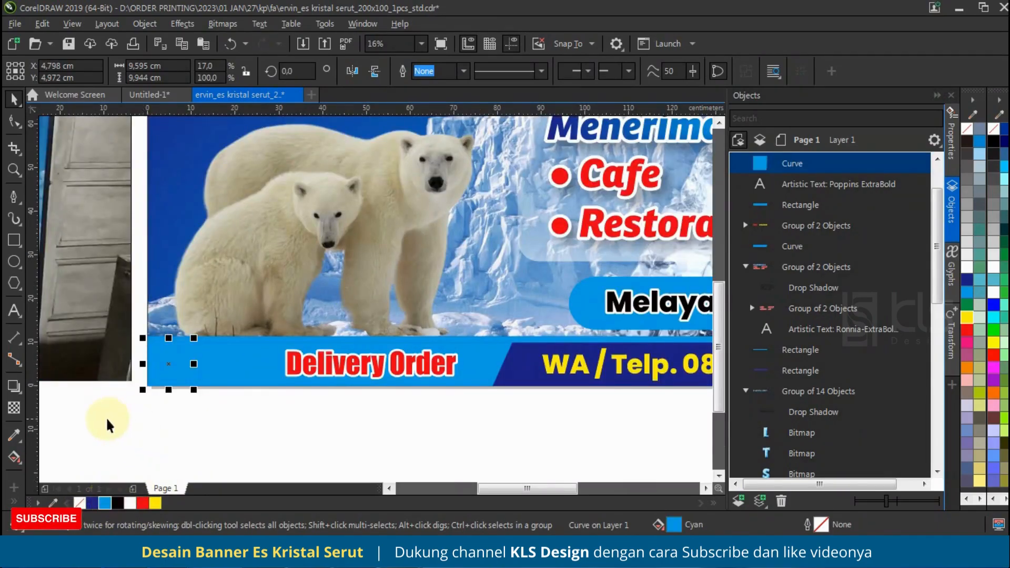
click(130, 504)
click(13, 408)
click(37, 71)
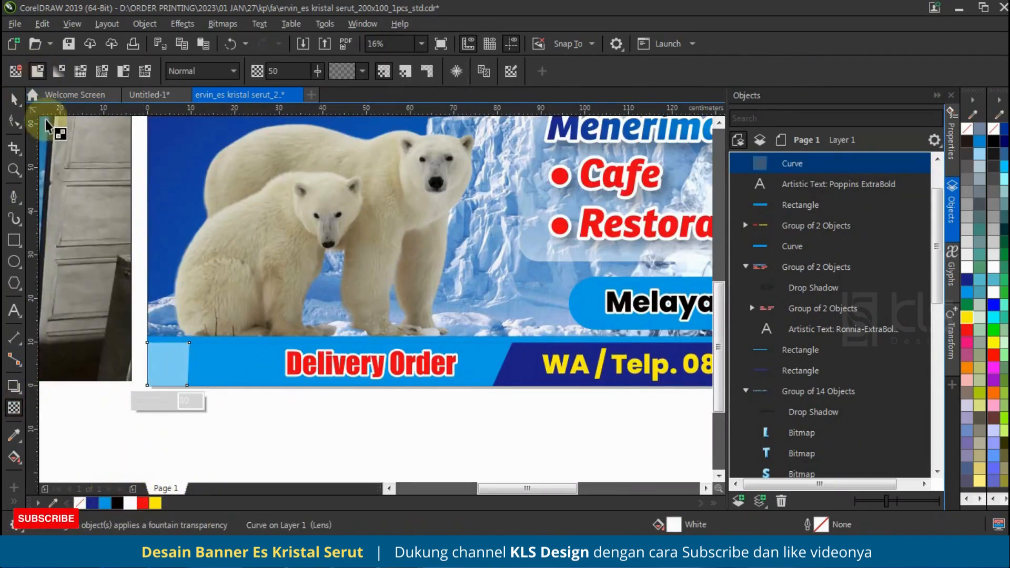
Step: Increase the slant of the narrow white shape by moving its upper right corner outward
click(14, 121)
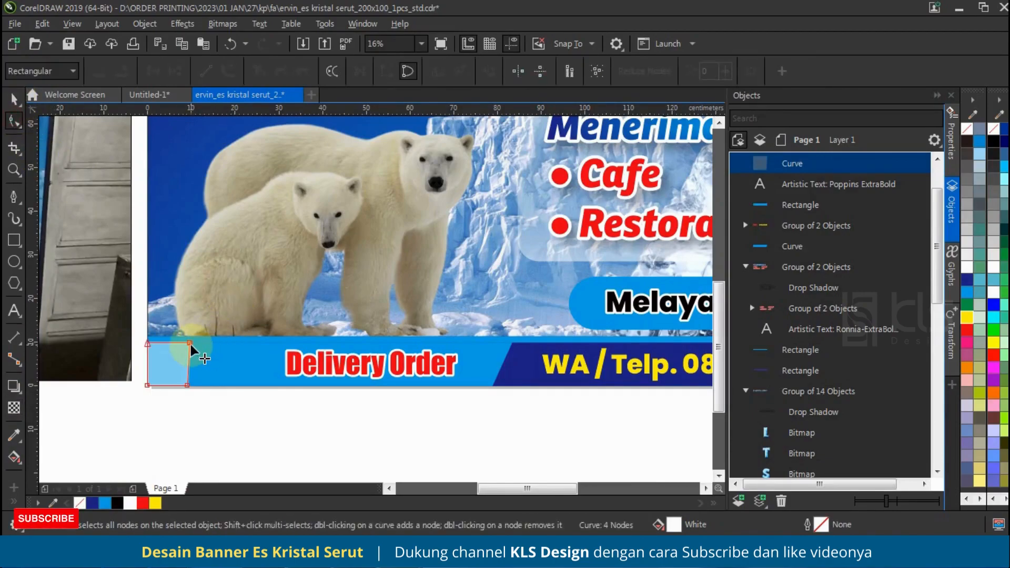
drag(189, 343, 203, 346)
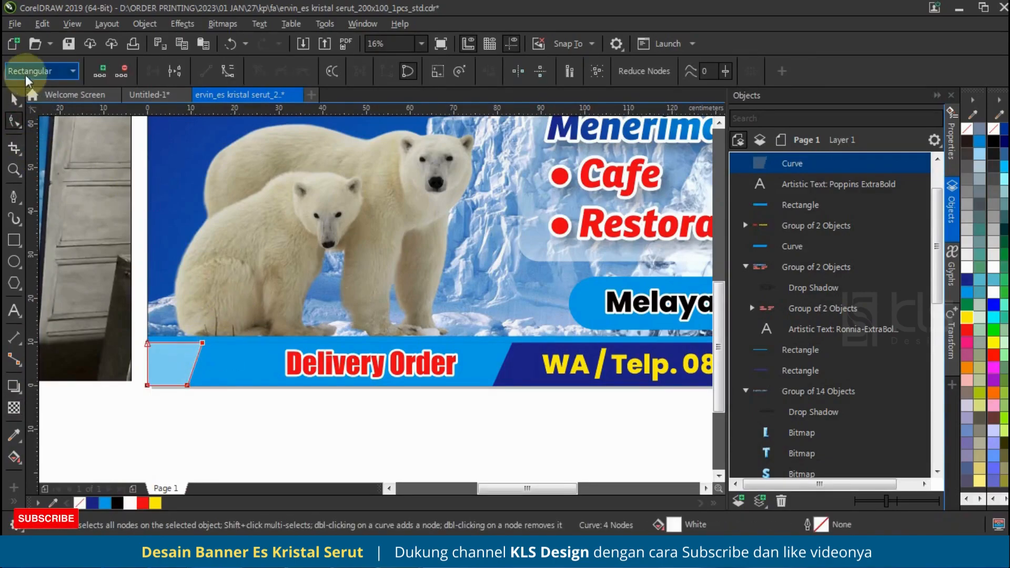
click(13, 98)
Step: Copy the translucent slanted shape to the contact bar's right end, mirror it both ways and align it with the banner's edge
scroll(149, 362, down, 2)
drag(156, 363, 563, 370)
click(375, 70)
click(352, 71)
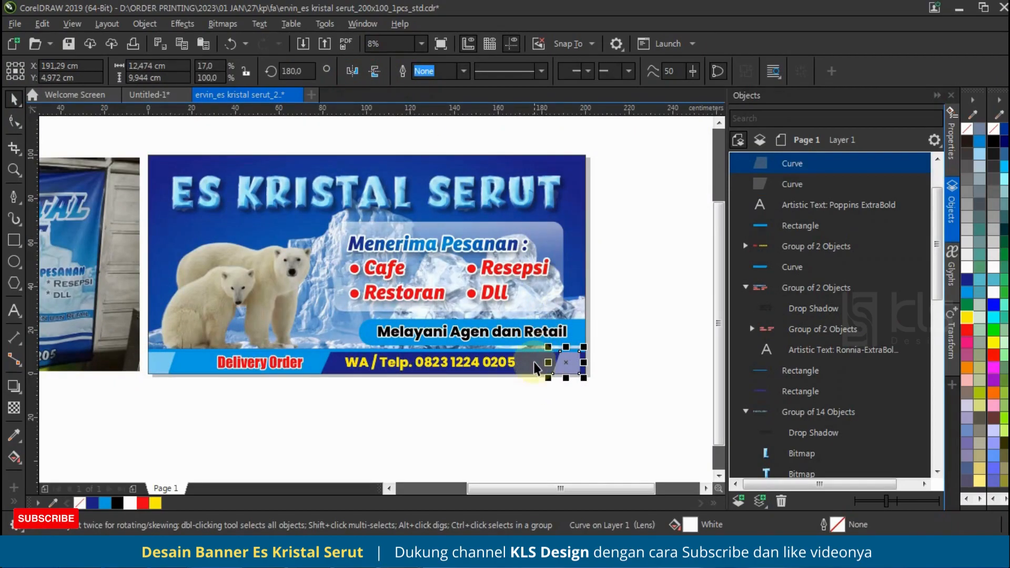
shift+click(566, 362)
click(576, 364)
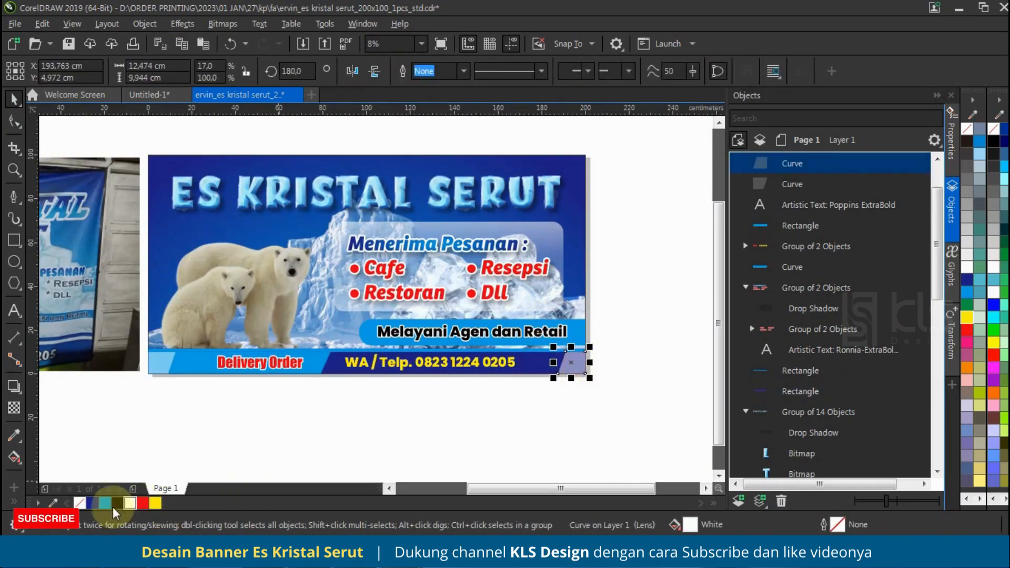
Step: Ungroup the contact bar's text and shift the WA / Telp. line slightly right and the Delivery Order text slightly left
click(357, 433)
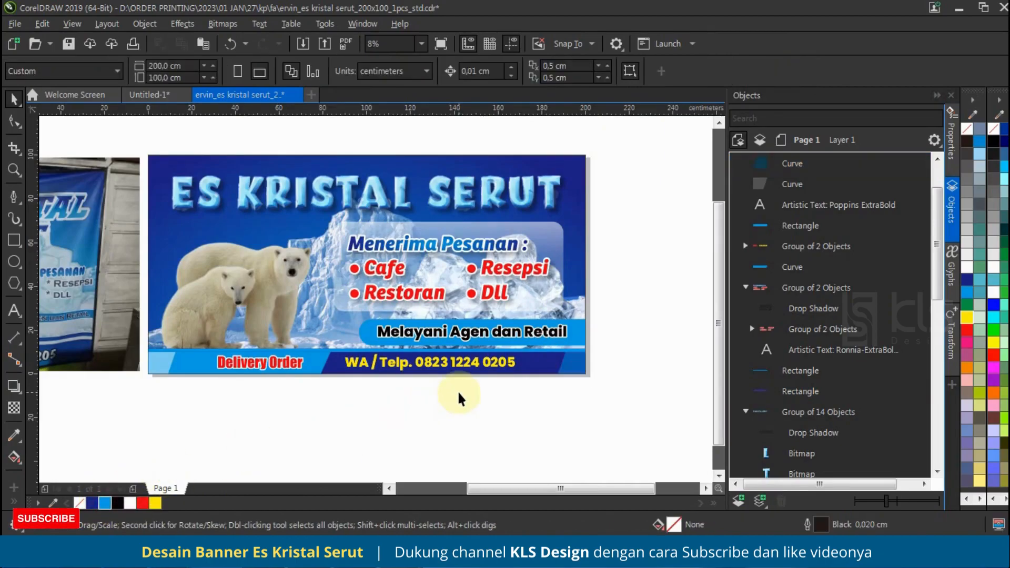
scroll(520, 372, down, 1)
scroll(474, 386, up, 1)
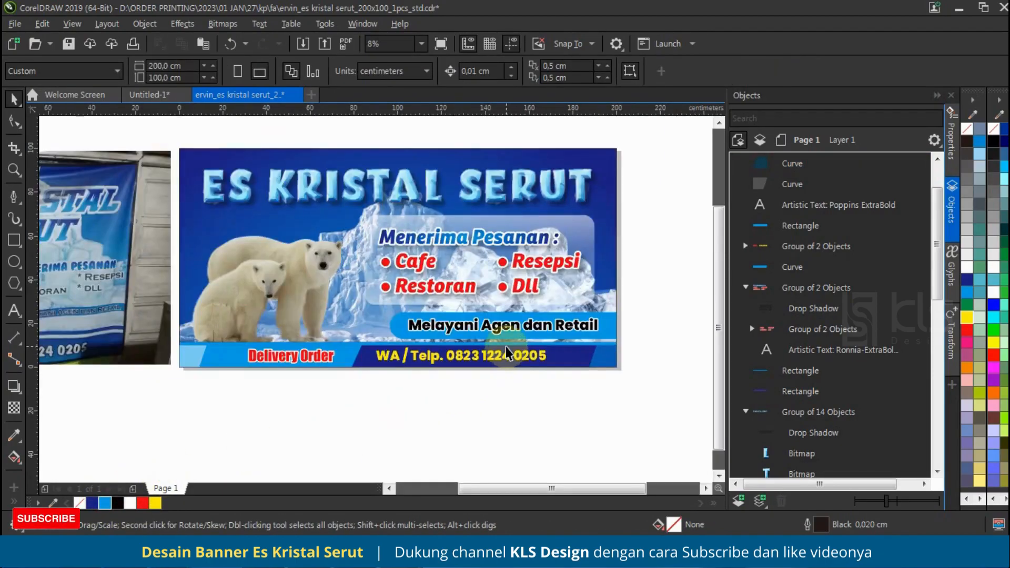
drag(535, 361, 527, 378)
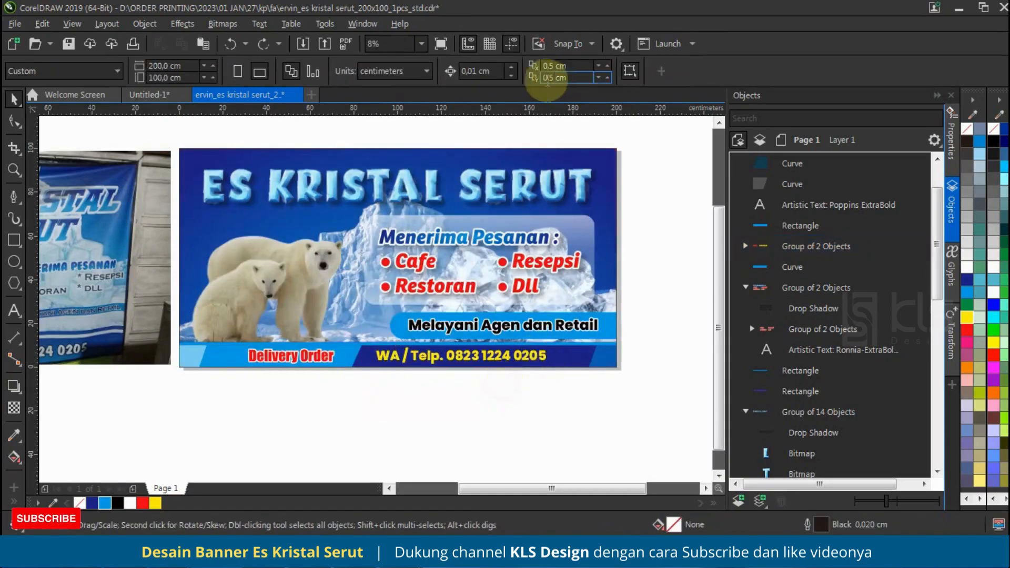
click(575, 73)
drag(491, 356, 502, 356)
click(480, 379)
drag(321, 367, 312, 366)
click(377, 378)
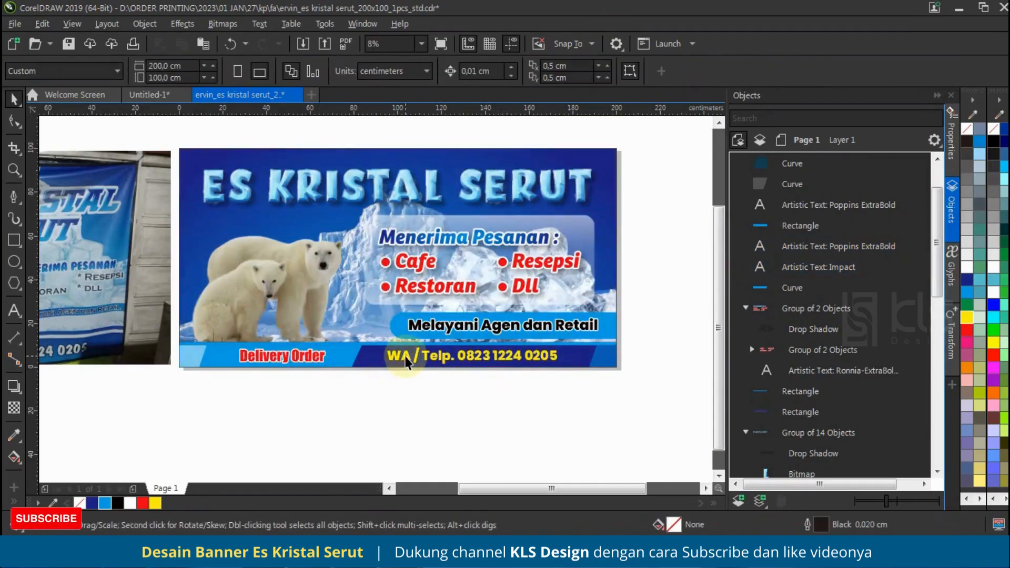
Step: Copy the Delivery Order text to above the heading and change the copy's wording to "Higienis dan Praktis"
scroll(376, 371, down, 1)
scroll(372, 365, up, 1)
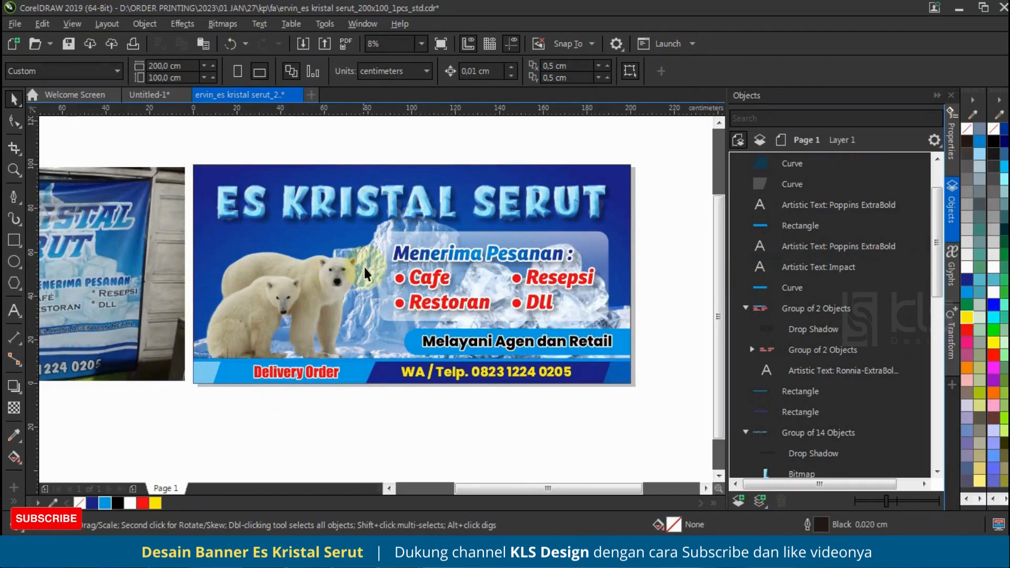
scroll(530, 228, down, 1)
scroll(273, 229, up, 1)
scroll(274, 229, up, 1)
scroll(273, 231, down, 2)
scroll(350, 223, up, 1)
drag(463, 421, 439, 204)
key(F8)
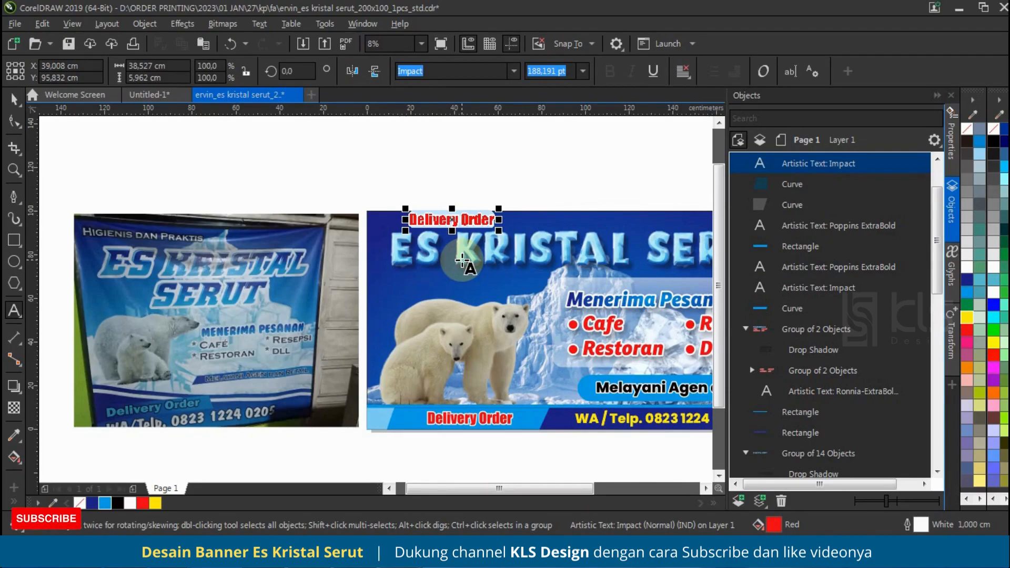
click(496, 241)
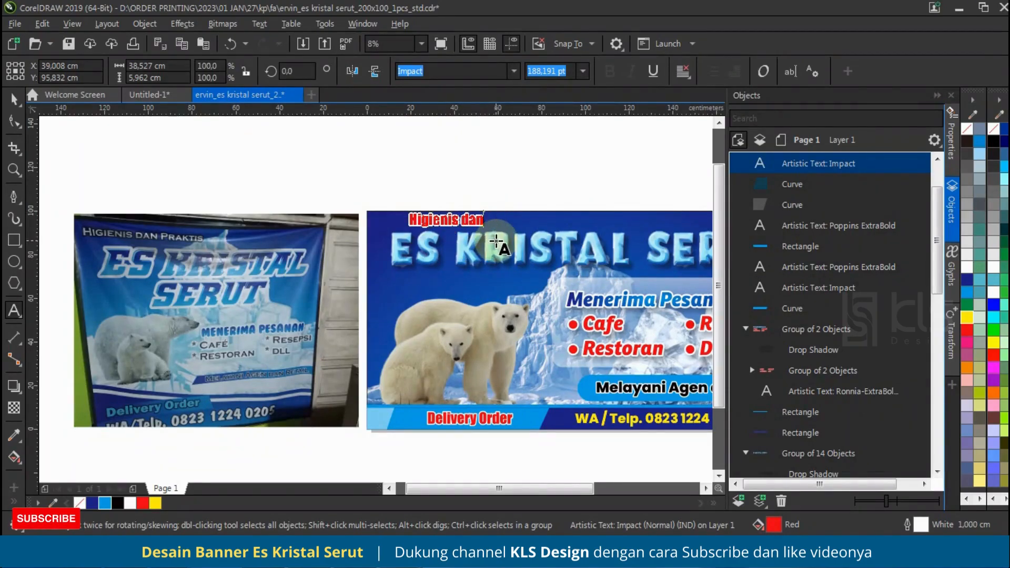
click(14, 99)
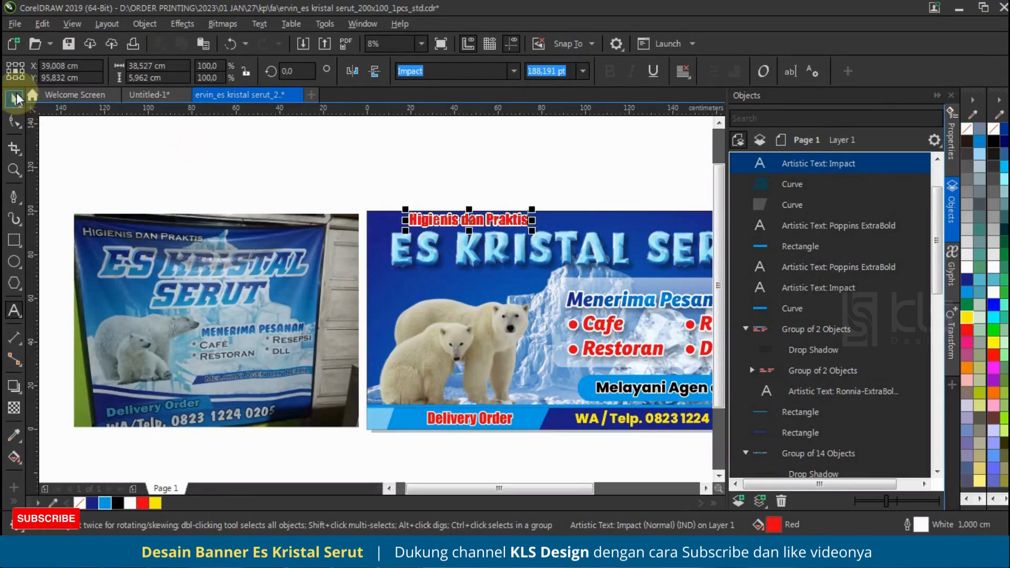
scroll(331, 223, down, 1)
scroll(331, 223, up, 1)
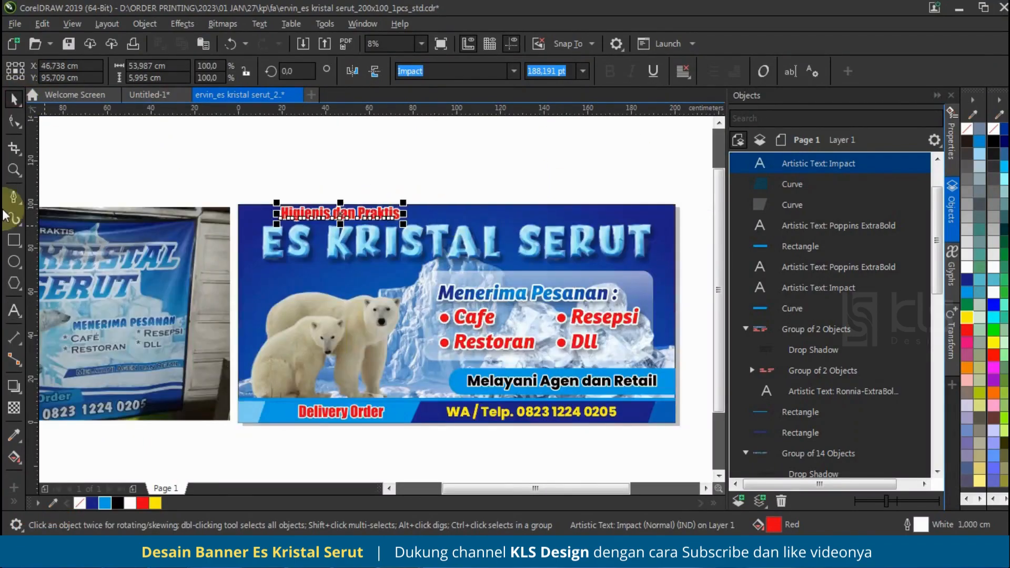
click(14, 239)
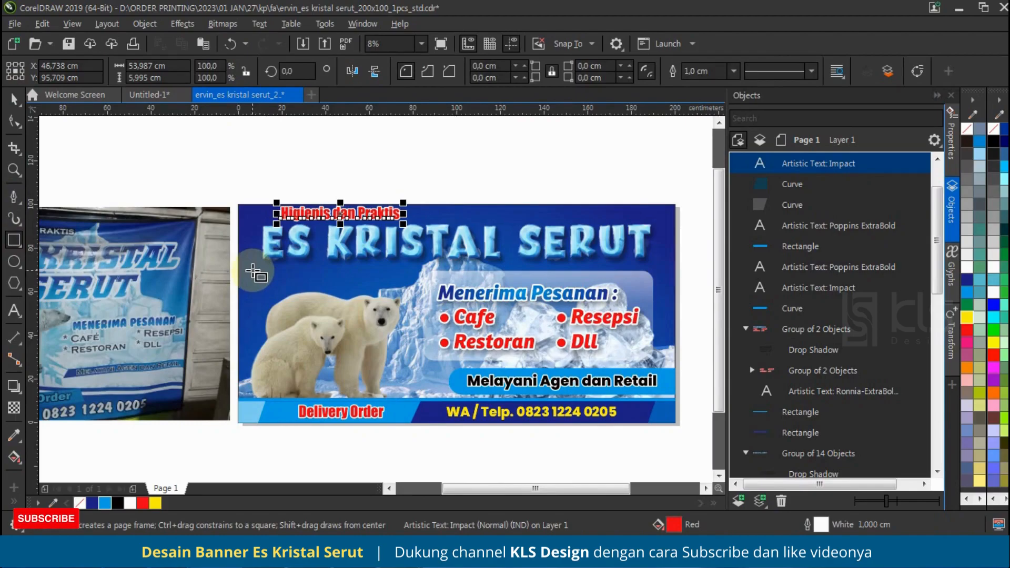
drag(256, 260, 407, 294)
key(ctrl+z)
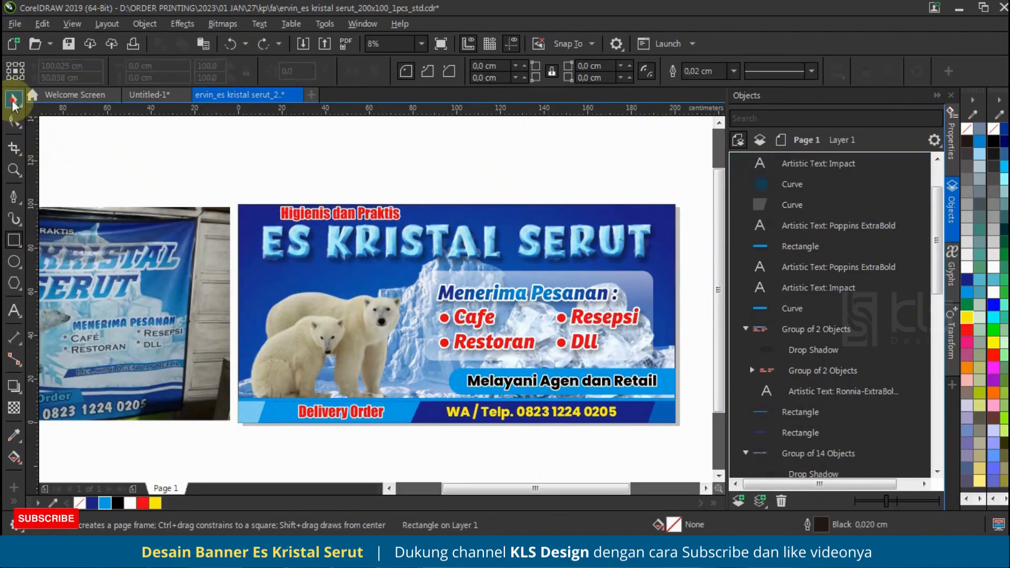
click(14, 98)
Step: Place the "Higienis dan Praktis" text between the heading and the polar bears and set its font to Janda Manatee Solid
drag(330, 213, 309, 272)
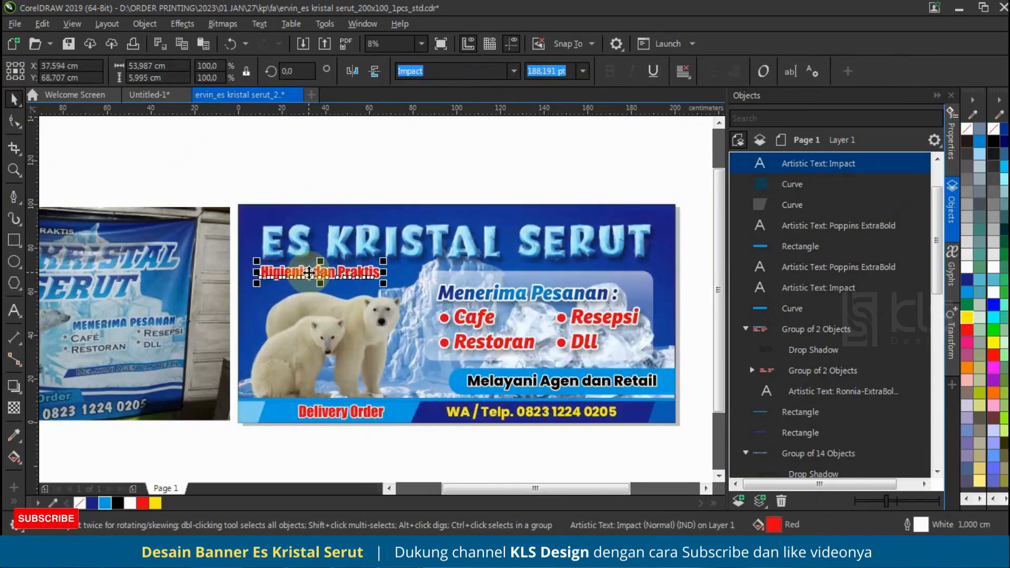
click(514, 71)
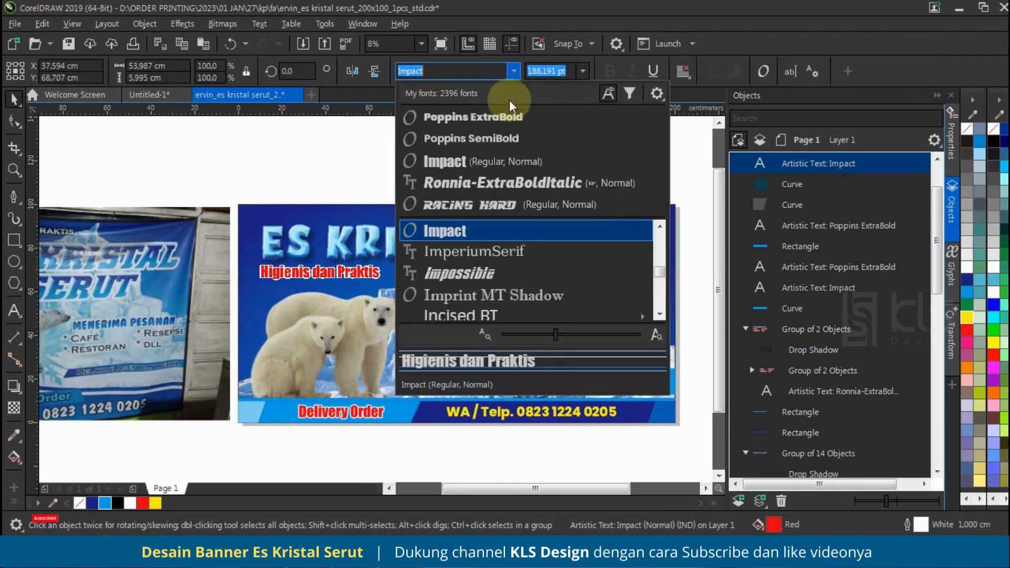
scroll(546, 274, down, 2)
scroll(545, 274, down, 4)
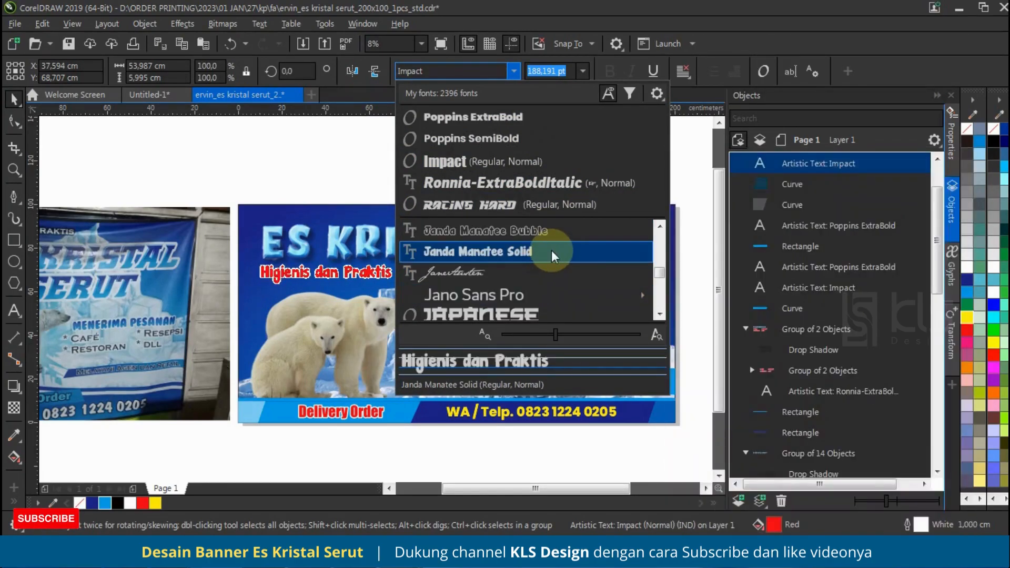
key(Escape)
scroll(322, 282, up, 2)
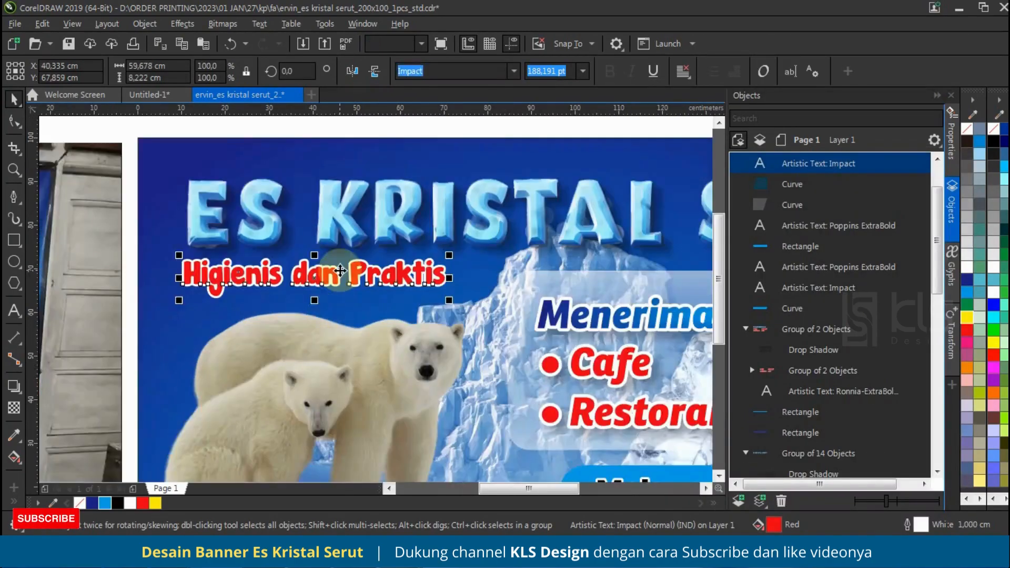
drag(321, 276, 338, 288)
Step: Color the "Higienis dan Praktis" text yellow with a black outline and widen its character spacing to about 65.3 cm overall
click(156, 503)
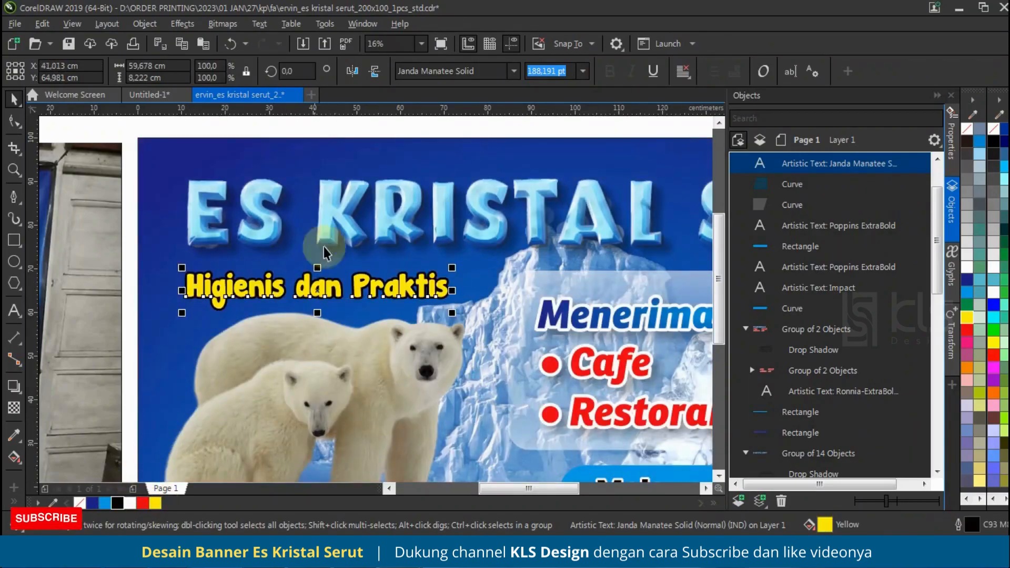
scroll(327, 248, down, 2)
scroll(399, 258, up, 2)
drag(410, 255, 434, 255)
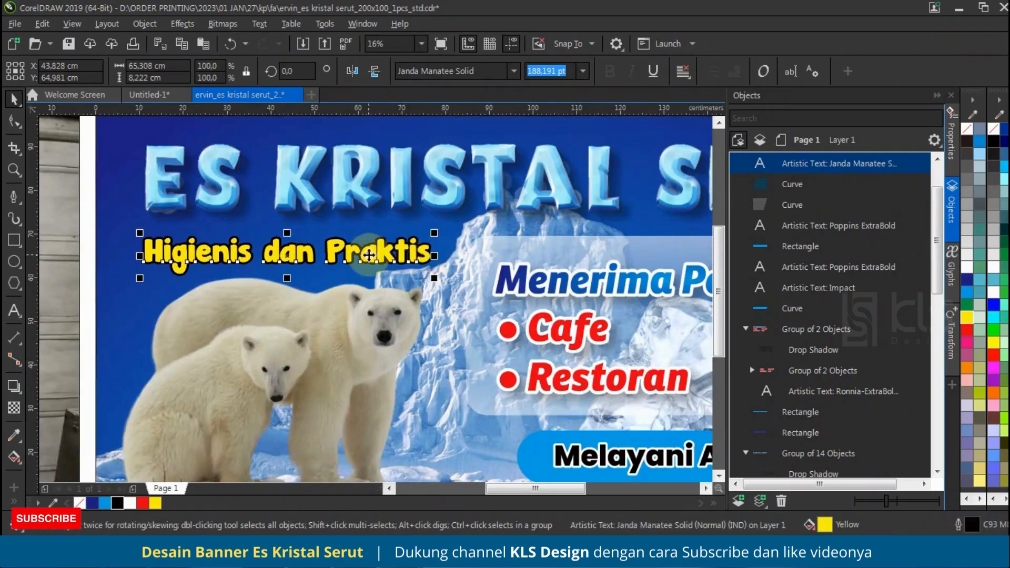
Step: Apply a diagonal yellow-to-white fountain fill to the "Higienis dan Praktis" text, with the white end well beyond the text
scroll(370, 255, down, 2)
click(14, 456)
drag(267, 276, 517, 199)
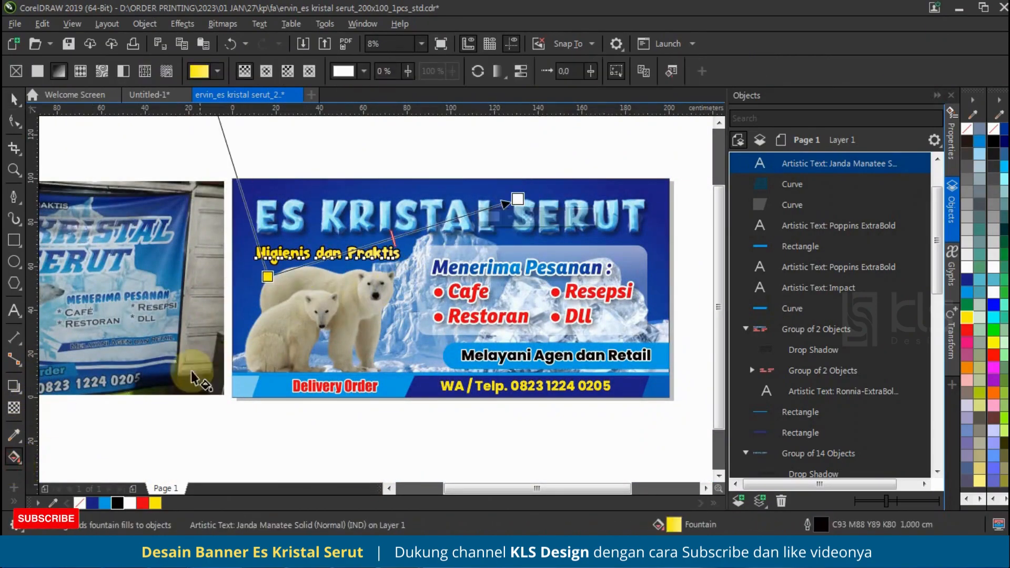
click(10, 95)
click(309, 153)
scroll(341, 211, down, 1)
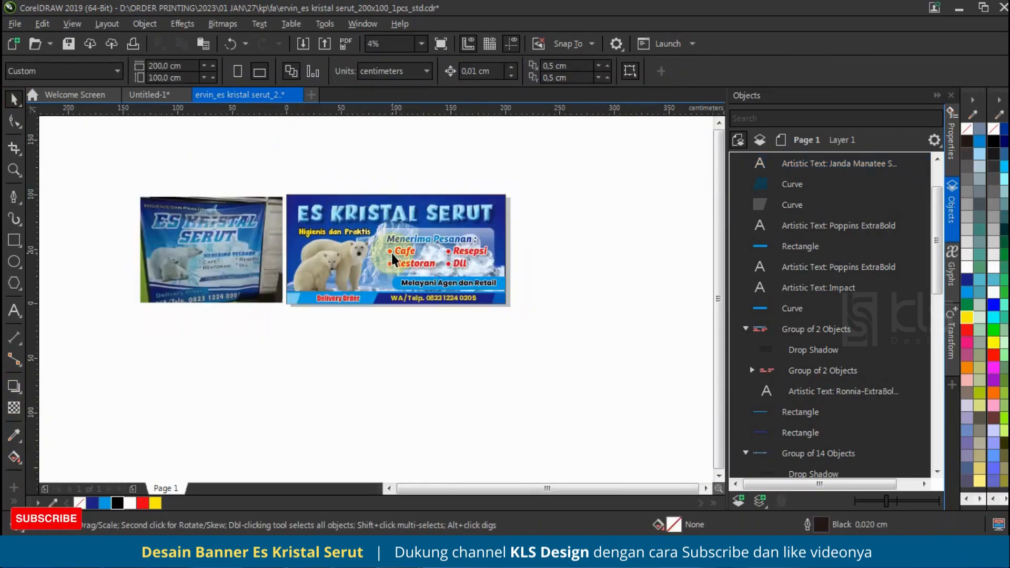
scroll(393, 258, up, 1)
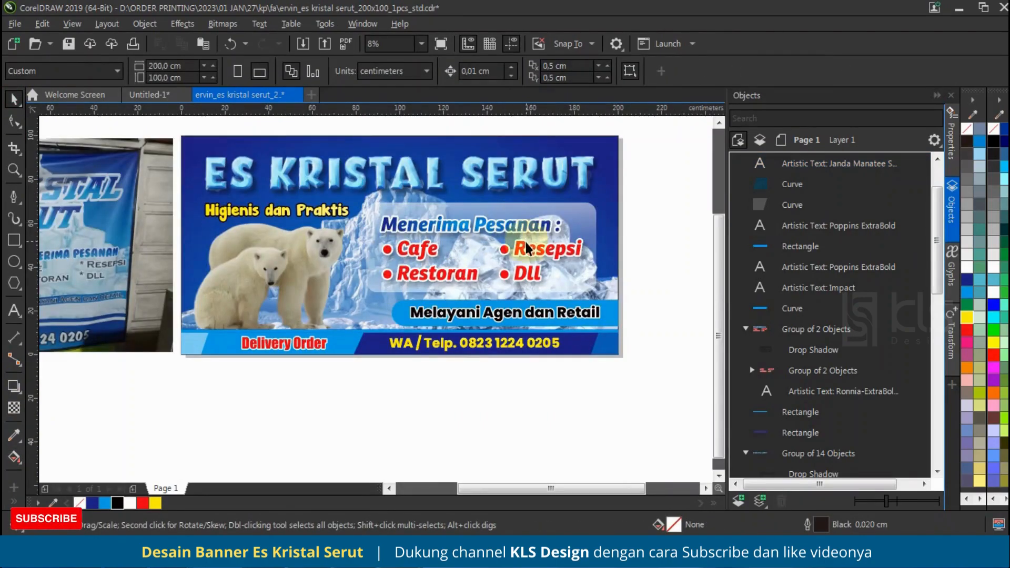
Step: Apply a horizontal cyan-to-dark-blue fountain fill to the bar behind "Melayani Agen dan Retail", extending the dark end past the banner's edge
click(609, 312)
click(14, 456)
drag(405, 327, 755, 321)
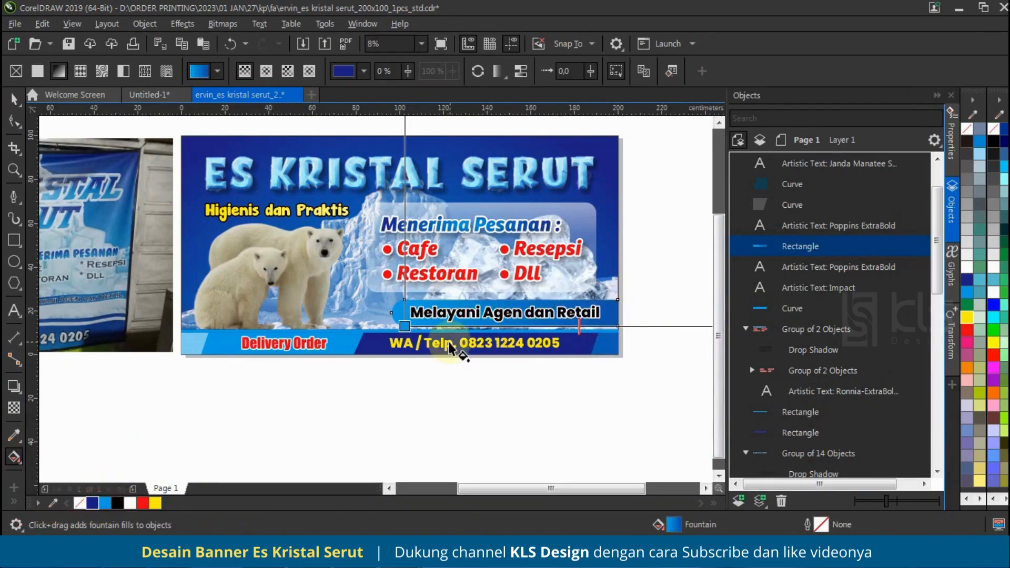
scroll(450, 349, down, 1)
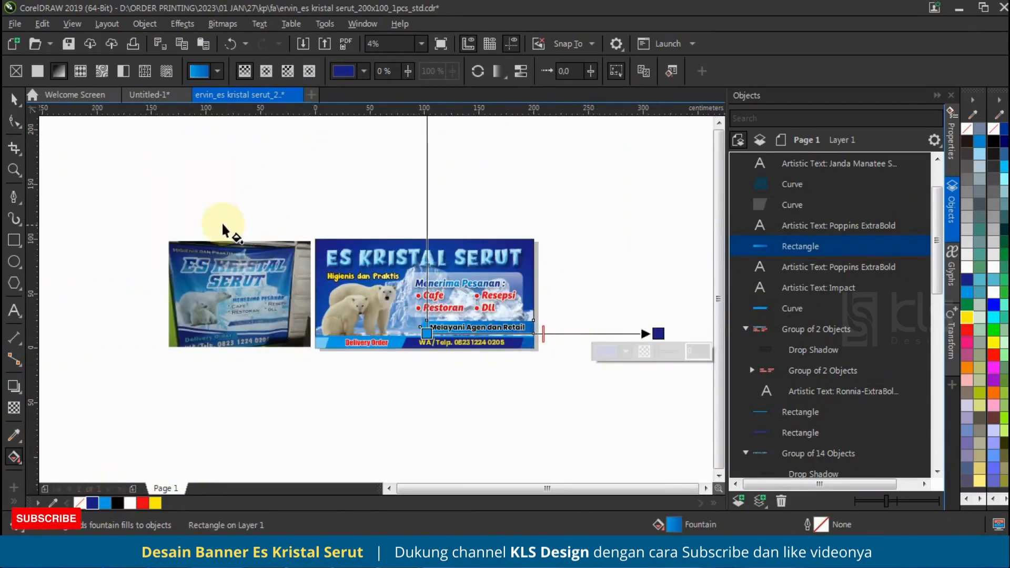
click(14, 98)
click(347, 228)
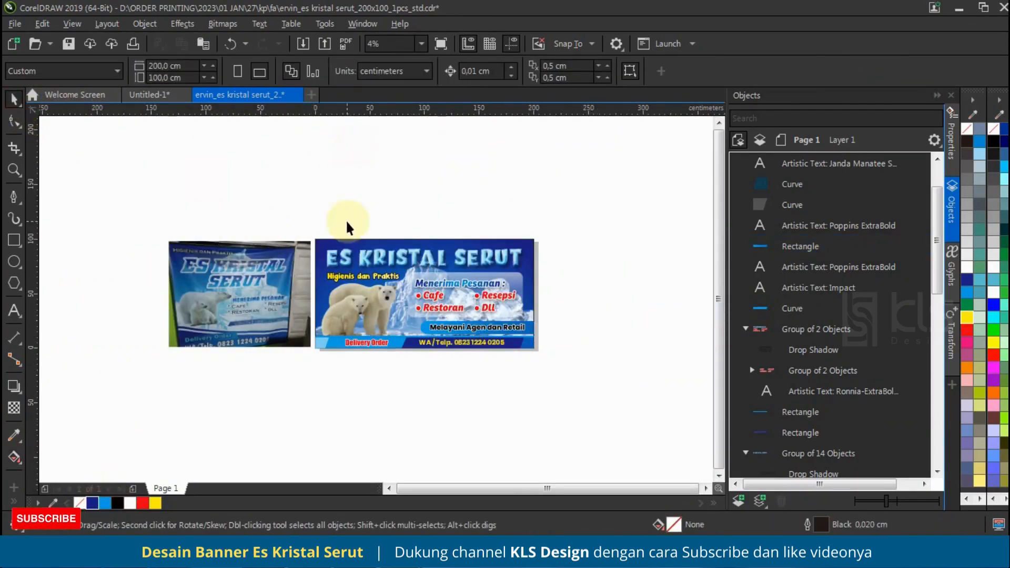
scroll(466, 348, up, 1)
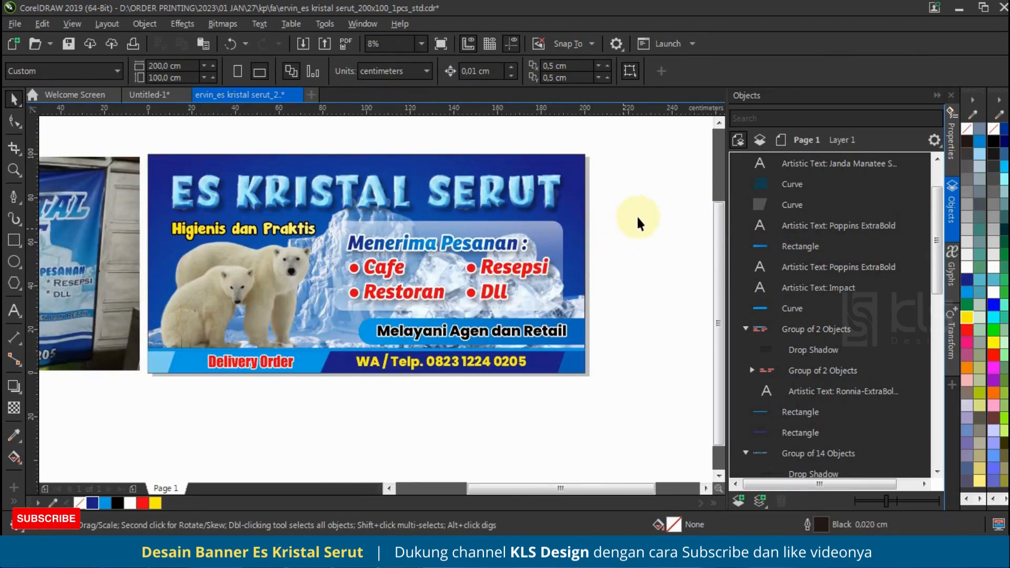